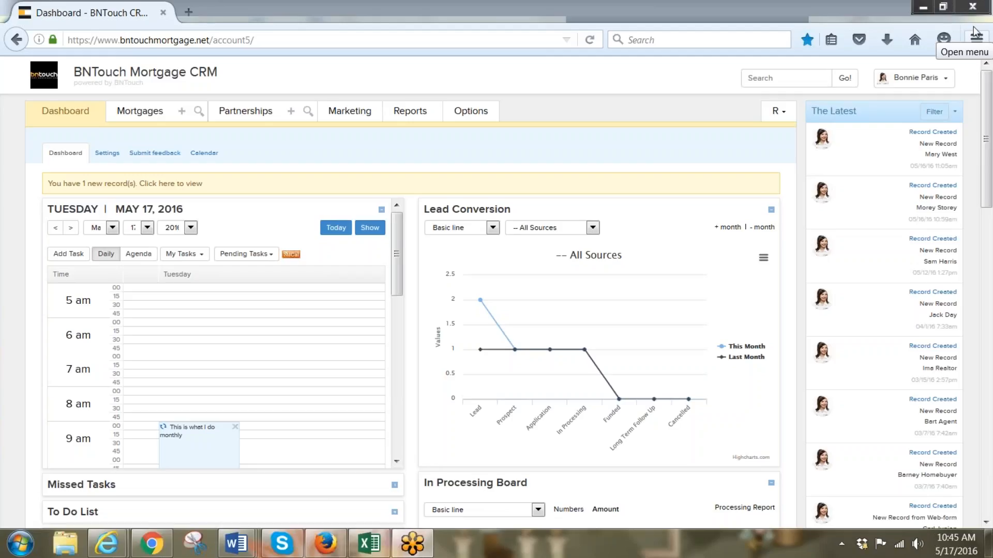
Open the Partnerships pipeline to show the Preferred Partner list with its single record
click(241, 123)
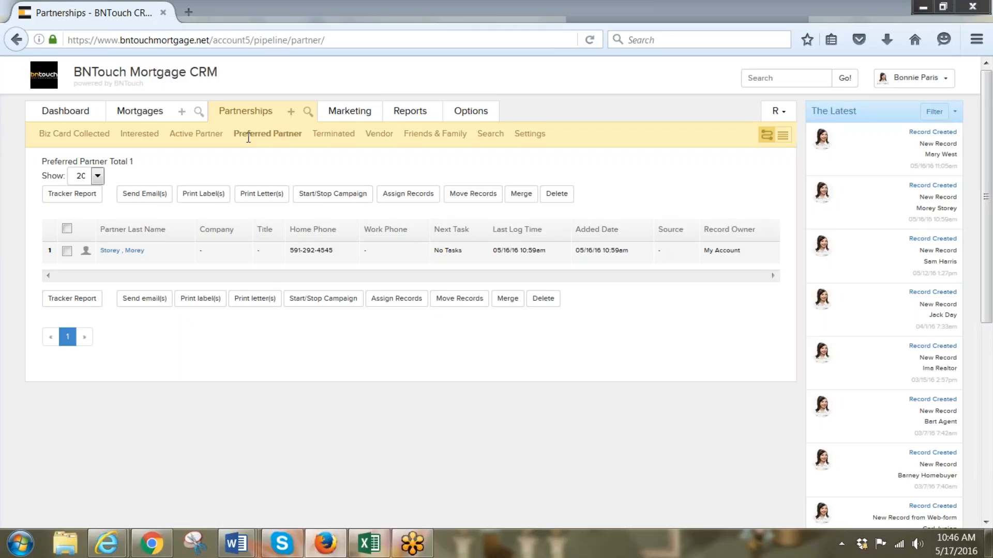
Browse the Active Partner, Interested and Biz Card Collected lists, ticking the first Biz Card Collected record
click(194, 136)
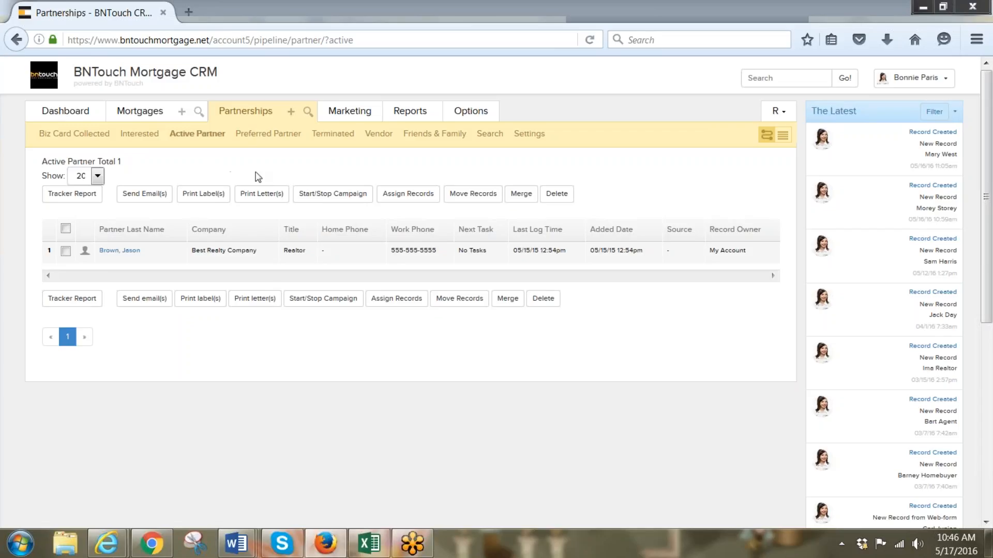
click(139, 142)
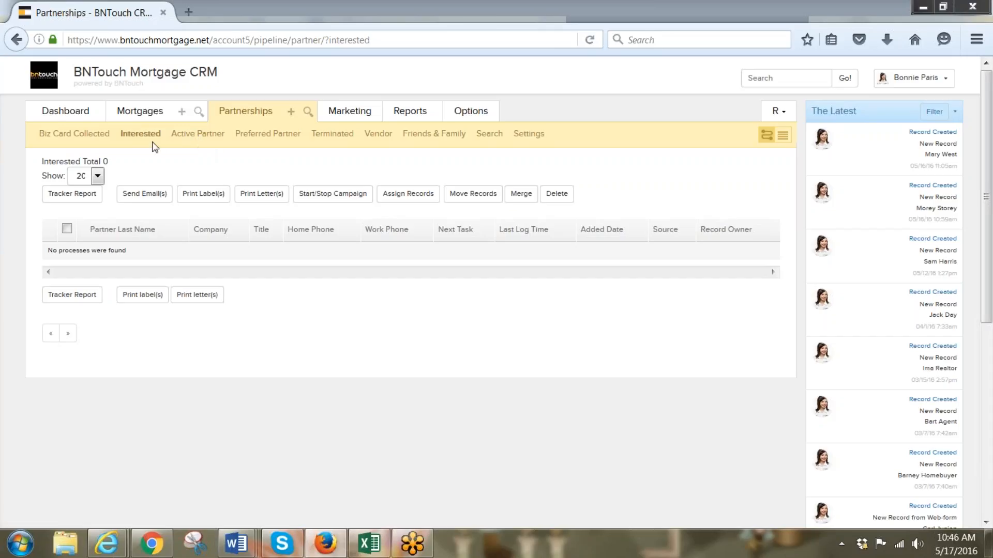
click(91, 133)
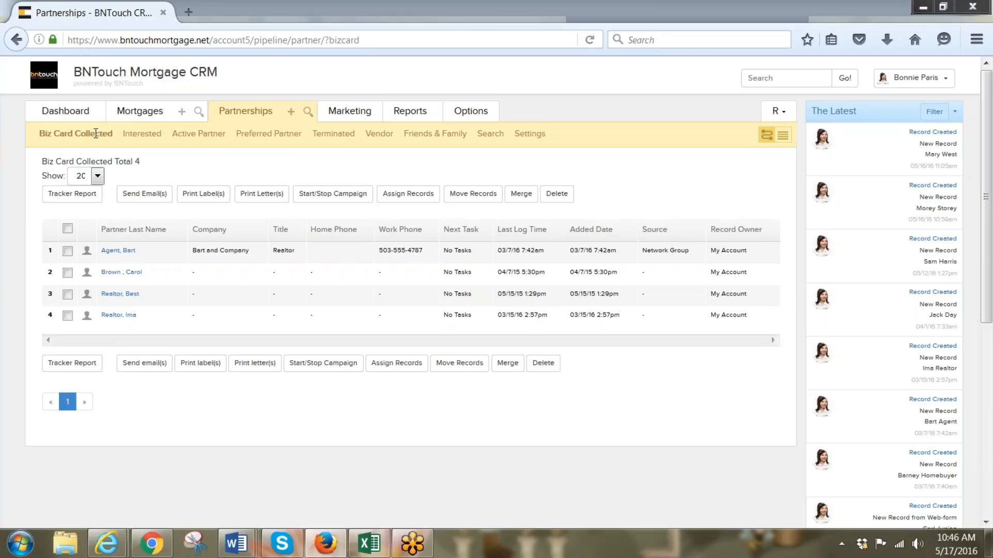
click(67, 251)
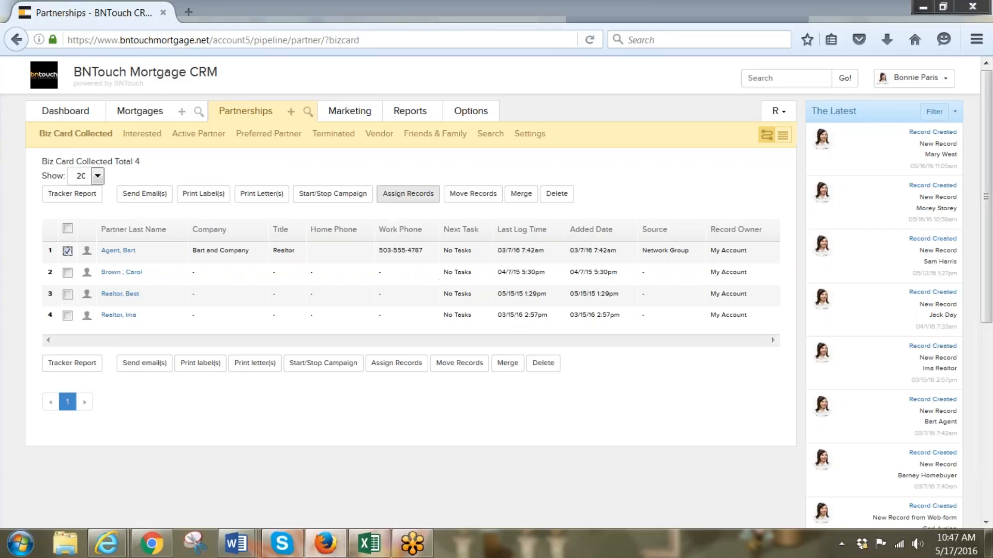
Move the ticked partner record to the Interested marketing pipeline sequence and return to Partnerships
click(474, 196)
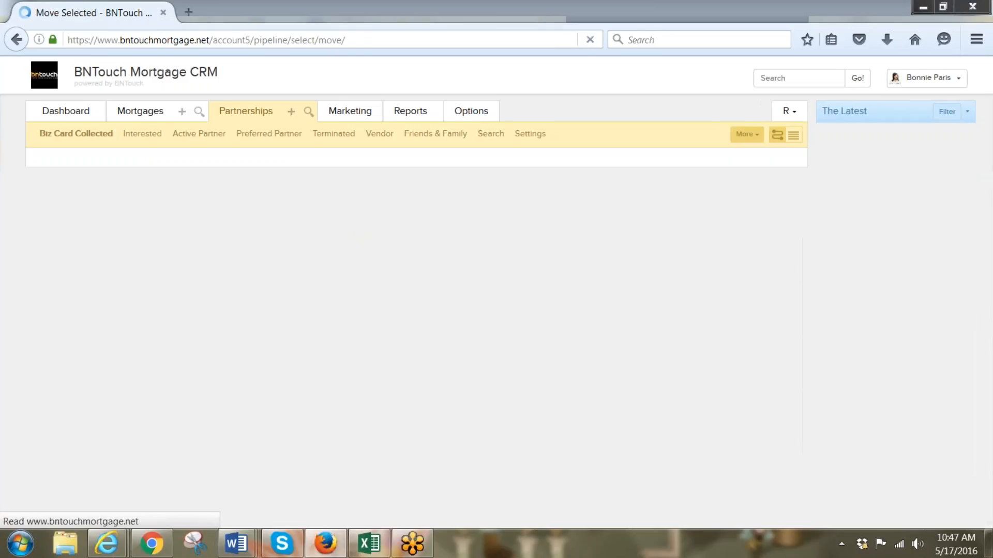
click(361, 198)
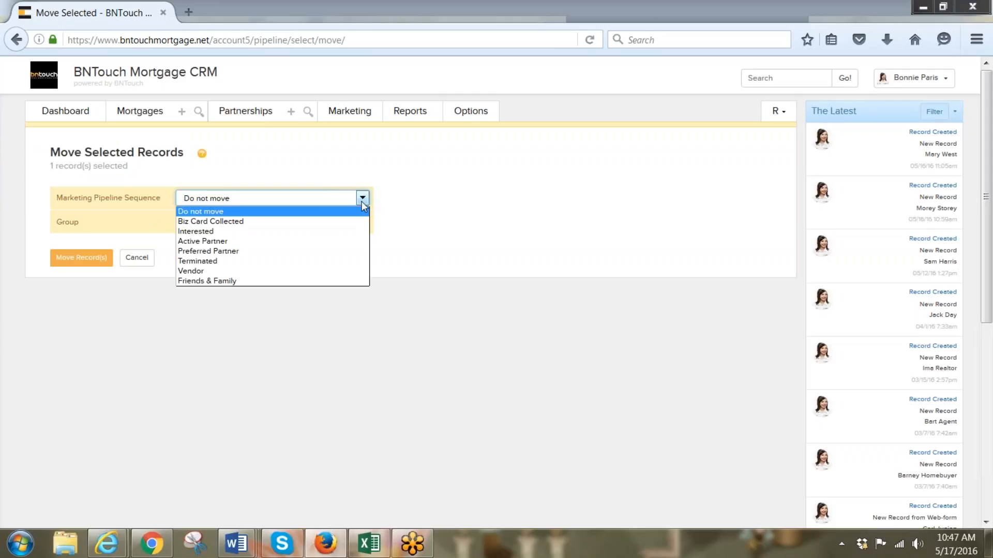
click(311, 231)
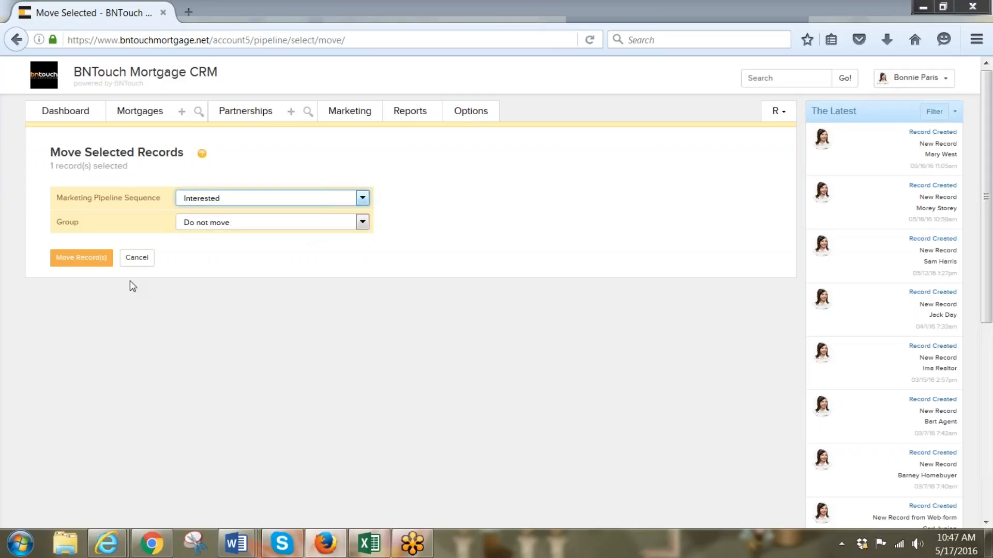
click(101, 265)
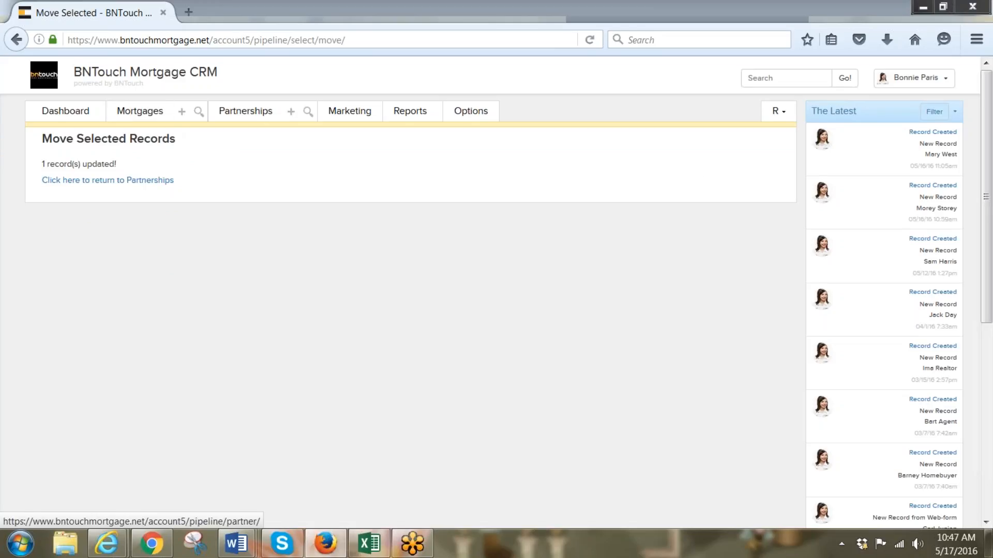
click(245, 111)
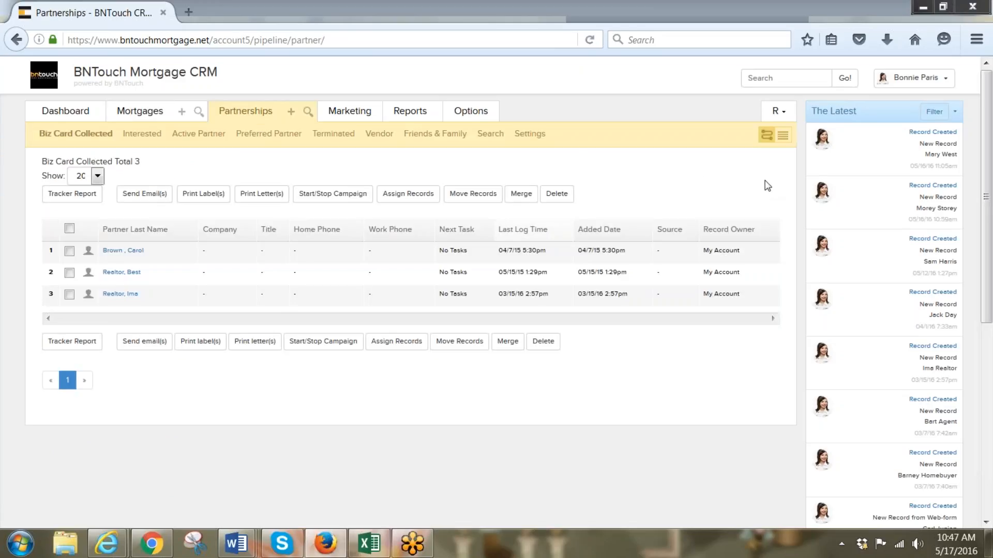
Switch the partner list to the group view and start a new Add Partner form
click(783, 136)
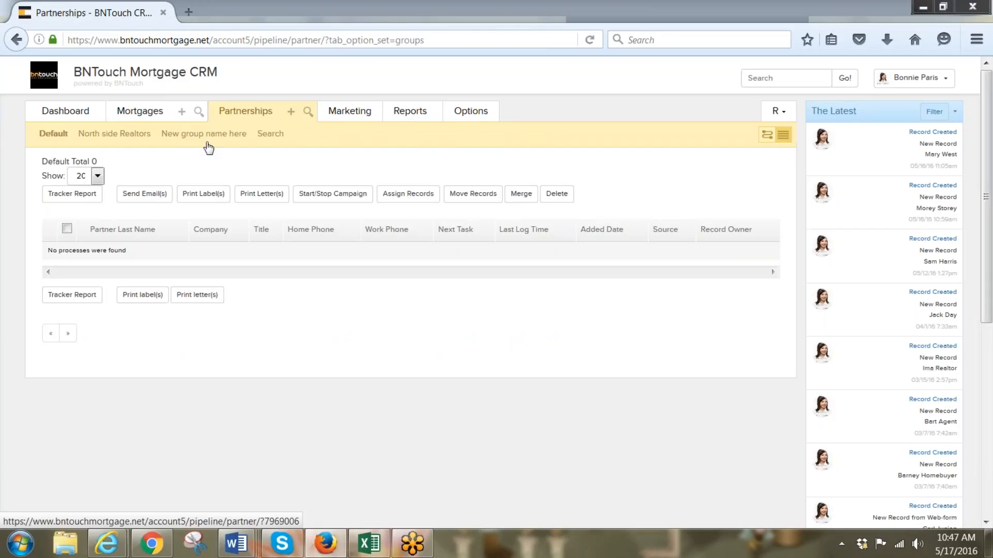
click(291, 113)
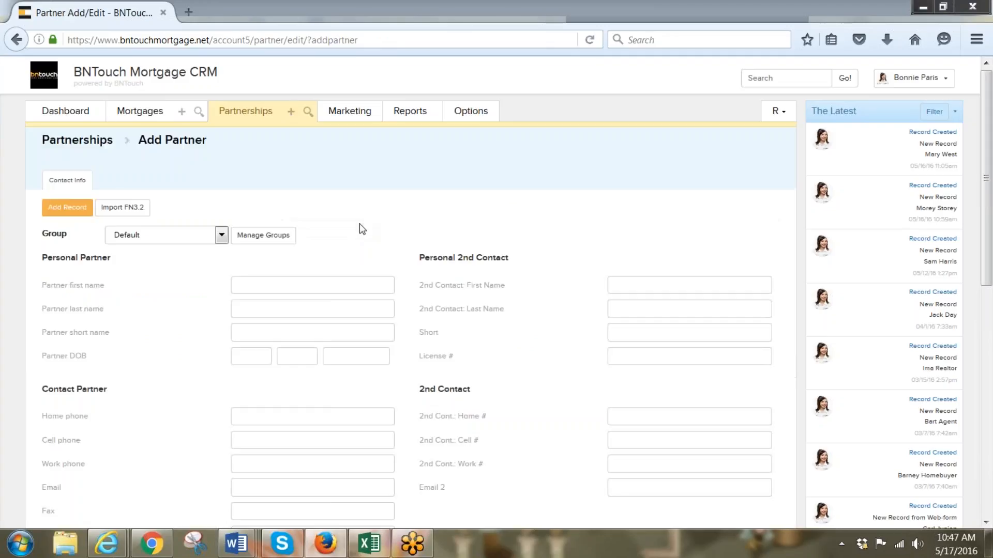
Rename the placeholder group 'My best Realtors!' with description 'My Best Realtors!!', for Partners
click(275, 233)
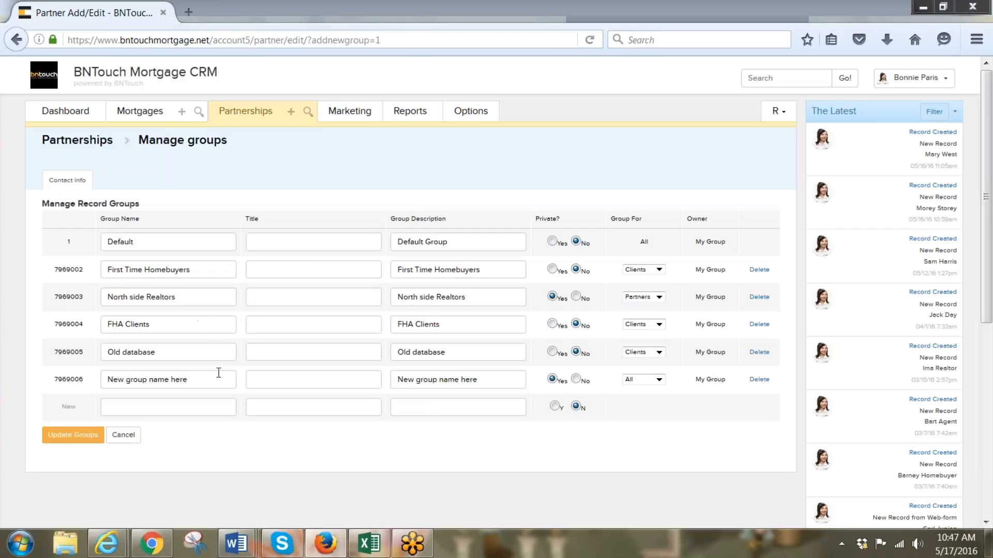
drag(218, 375, 95, 389)
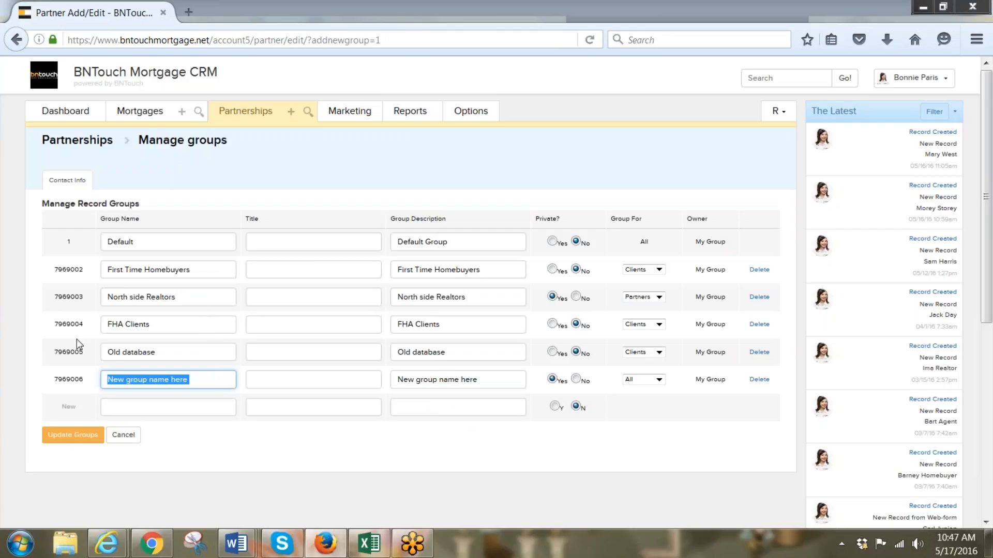
text(My bes)
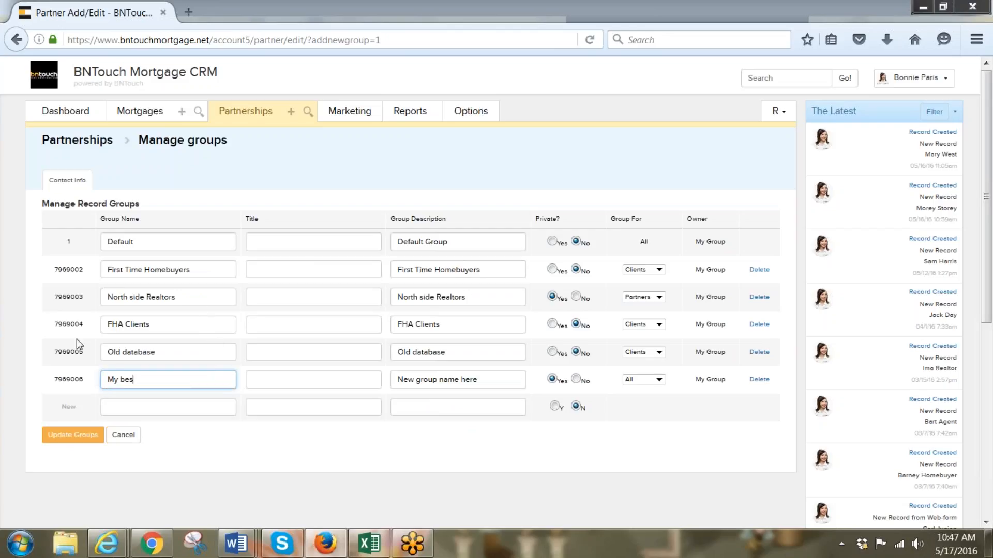
text(t Realtors!)
drag(494, 379, 378, 371)
text(My Be)
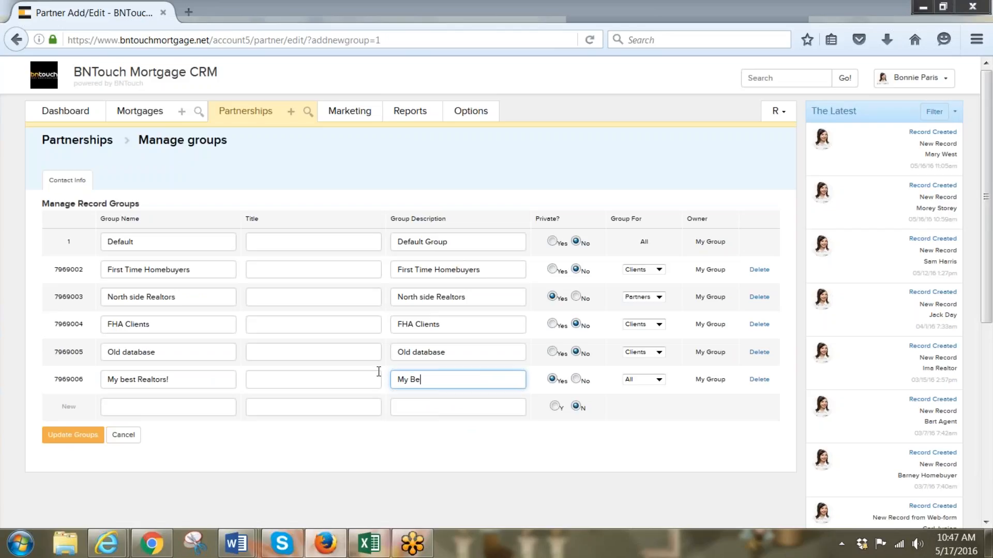
text(st Realtors!!)
click(658, 381)
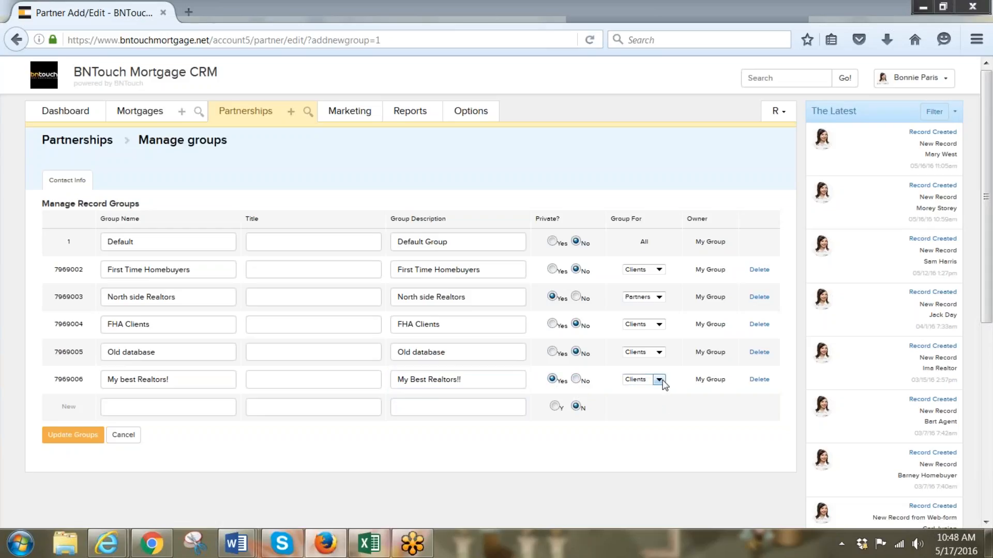
click(659, 380)
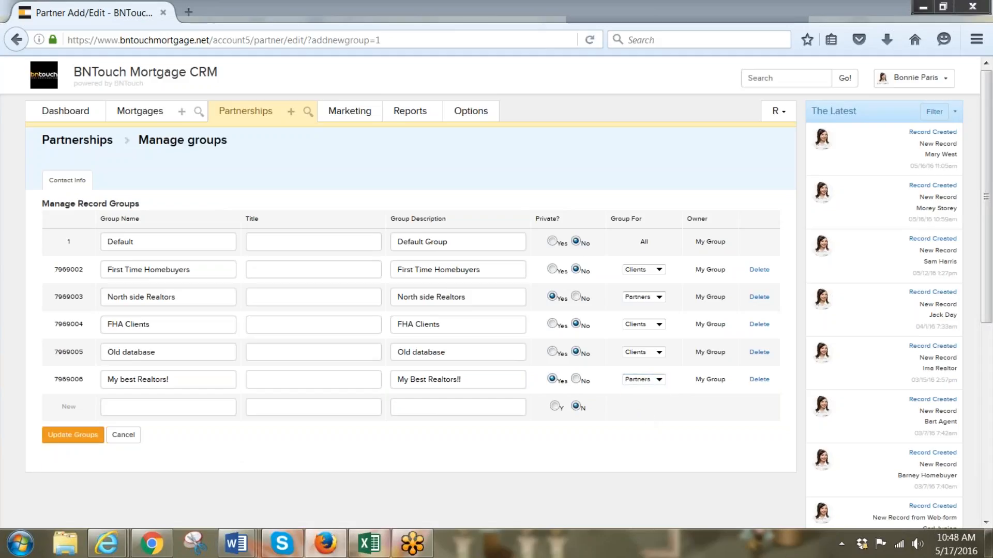
click(67, 438)
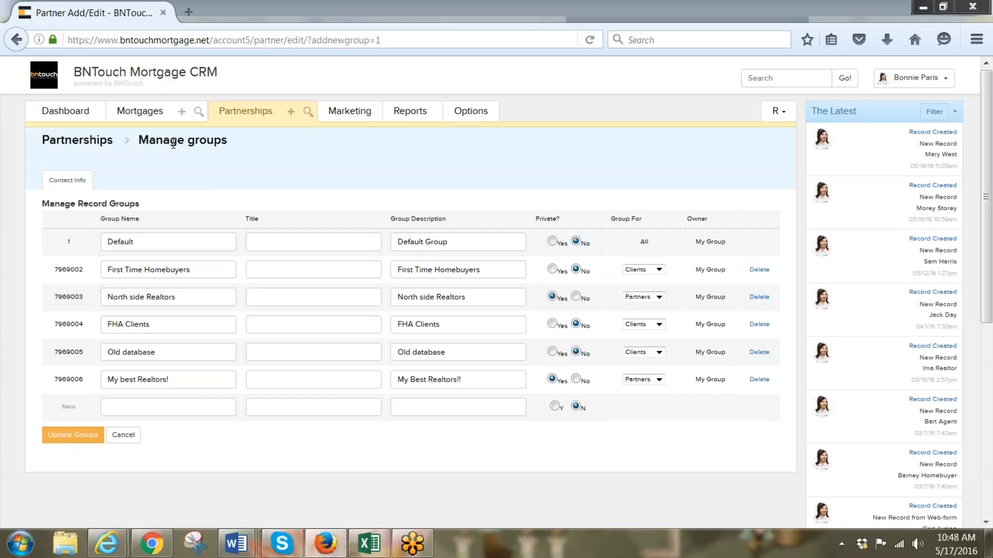
click(243, 115)
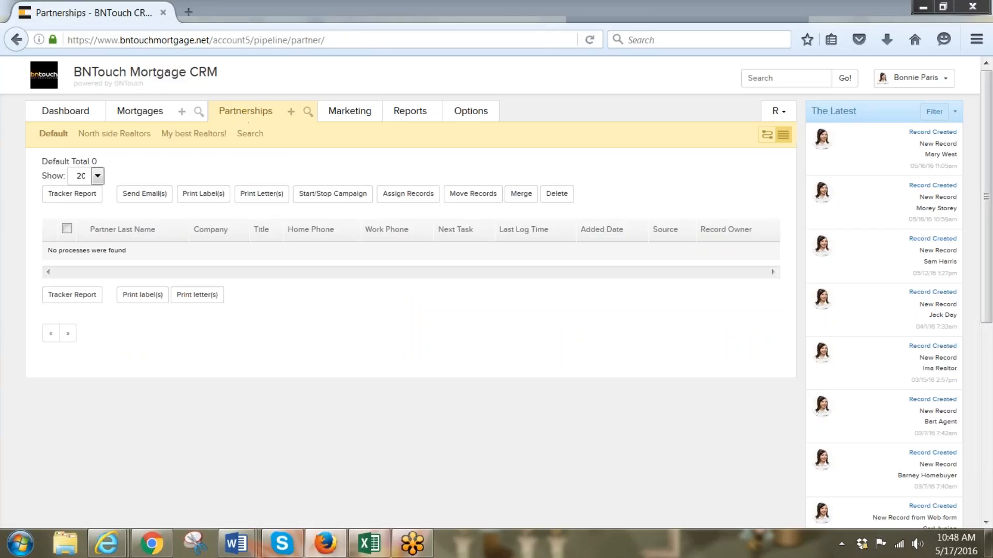
Switch back to the stage view and open the sole Preferred Partner's record
click(766, 134)
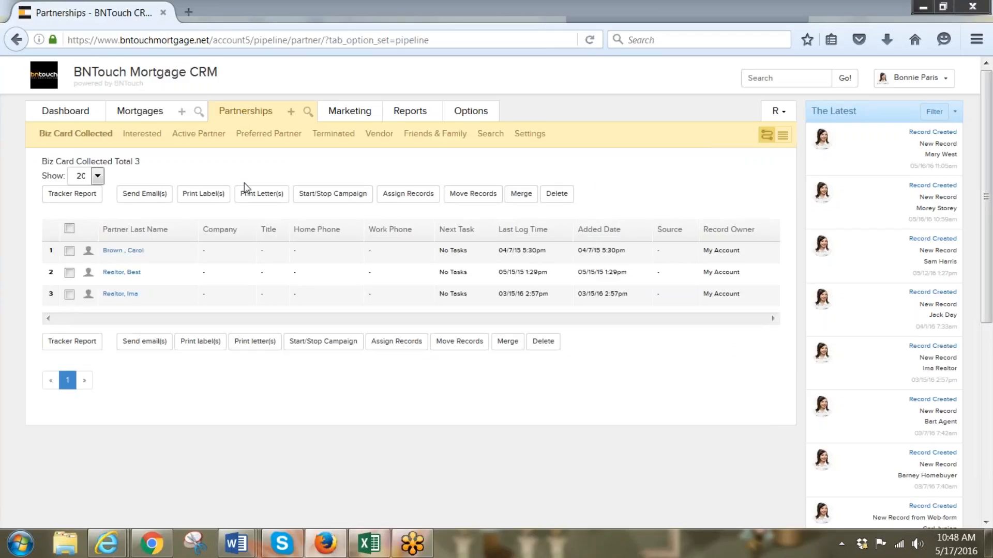
click(250, 134)
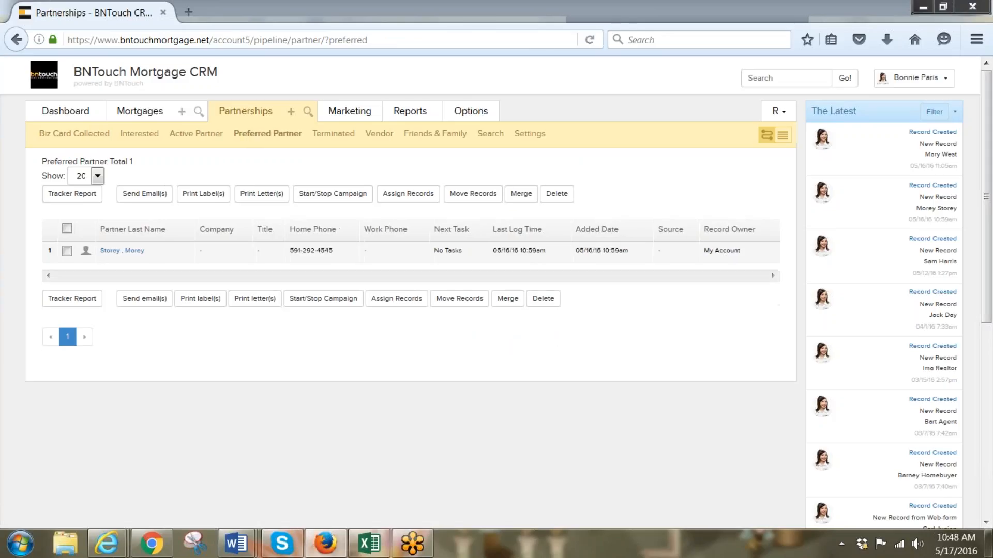
click(110, 251)
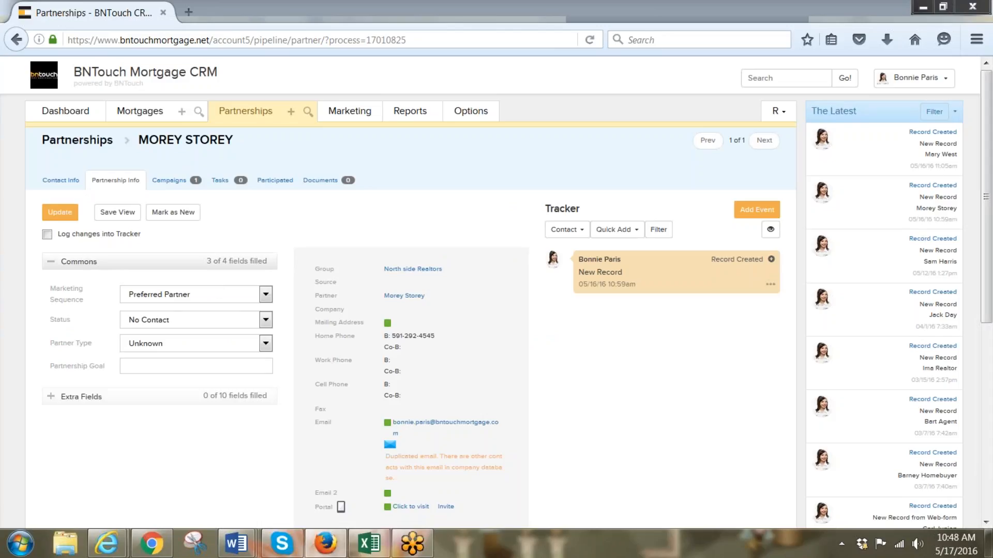
Set the partner type to Referral Partner, keeping Preferred Partner sequence and No Contact status, and save
click(49, 265)
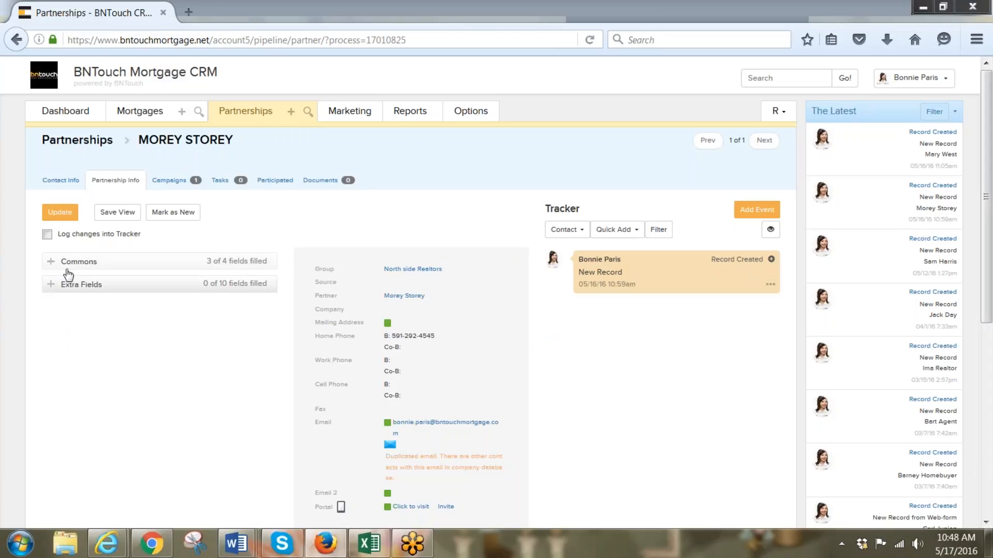
click(49, 262)
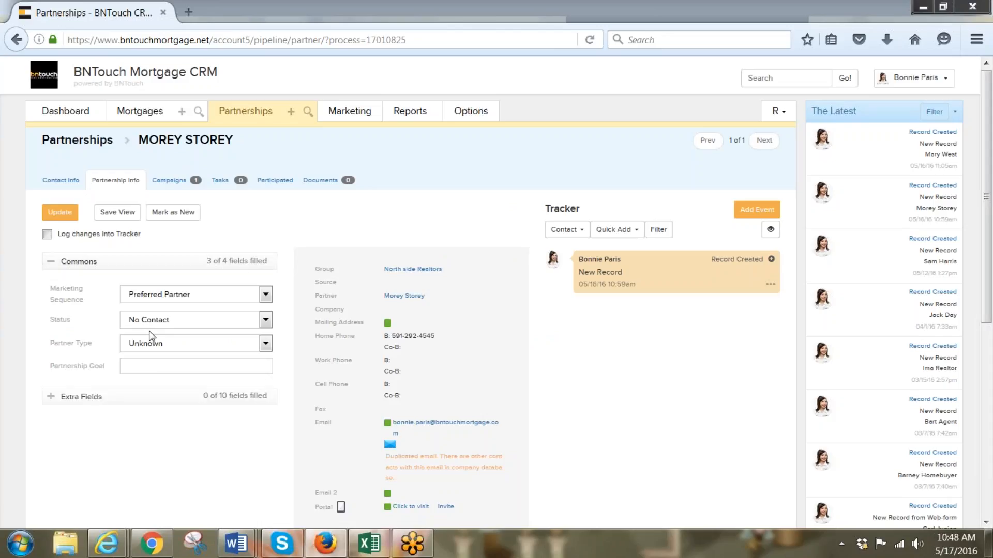
click(265, 299)
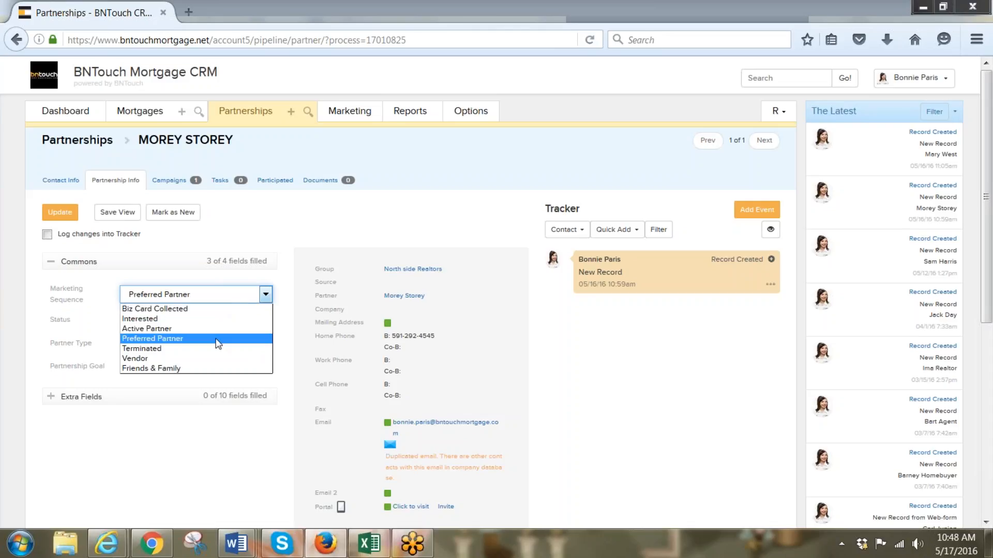
click(253, 339)
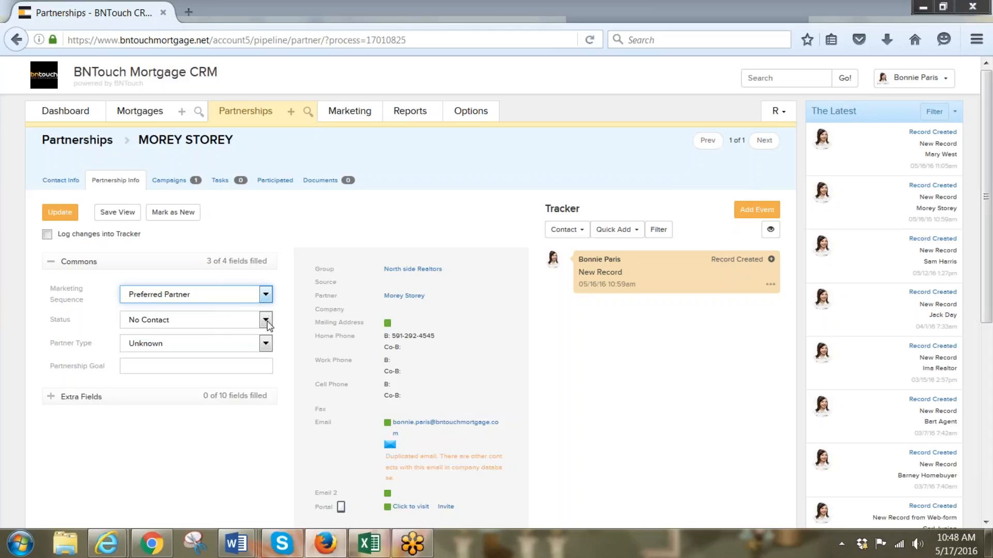
click(266, 320)
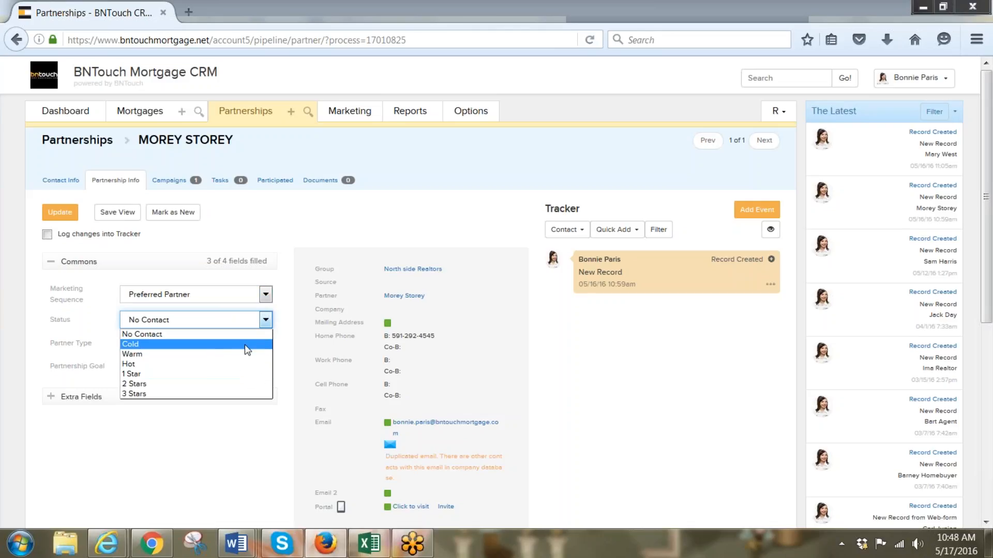
click(226, 446)
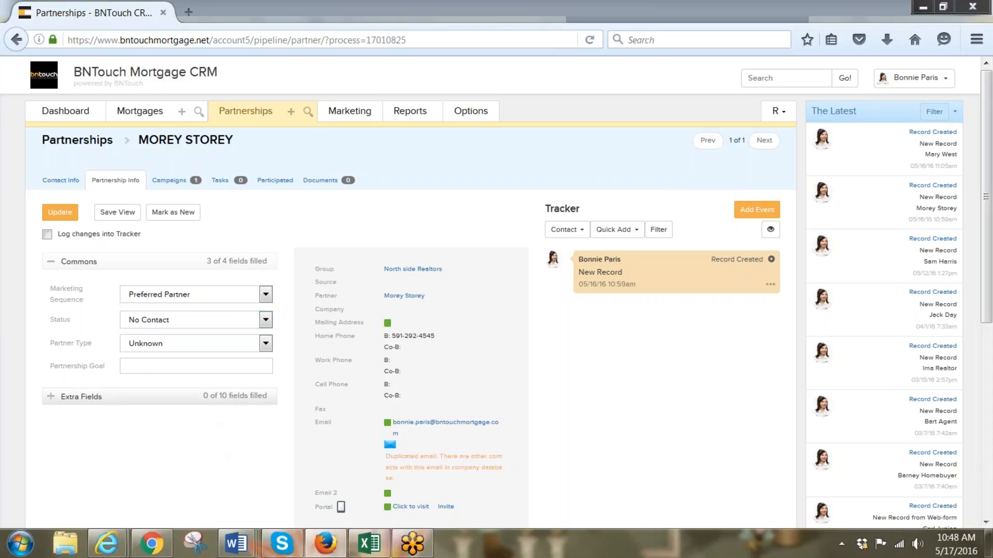
click(266, 343)
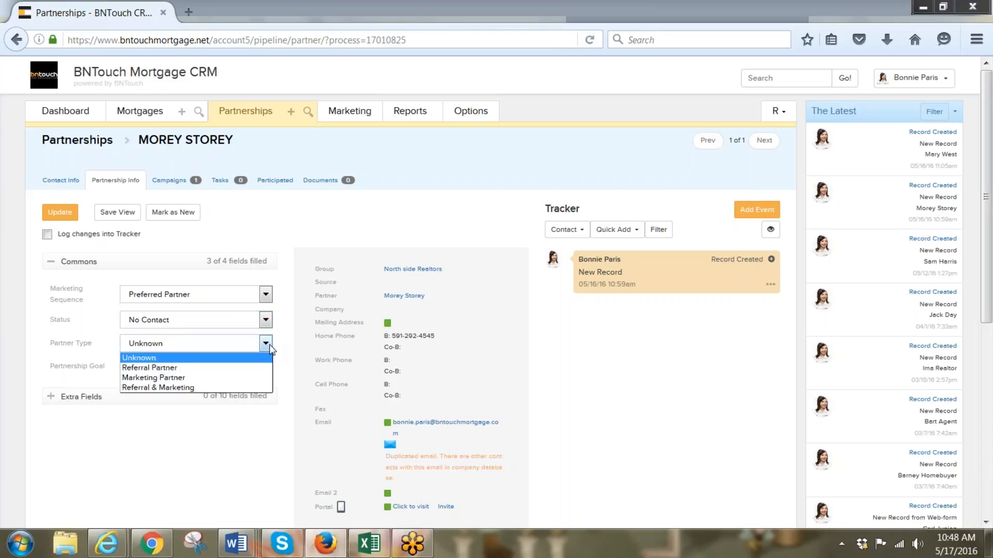
click(227, 368)
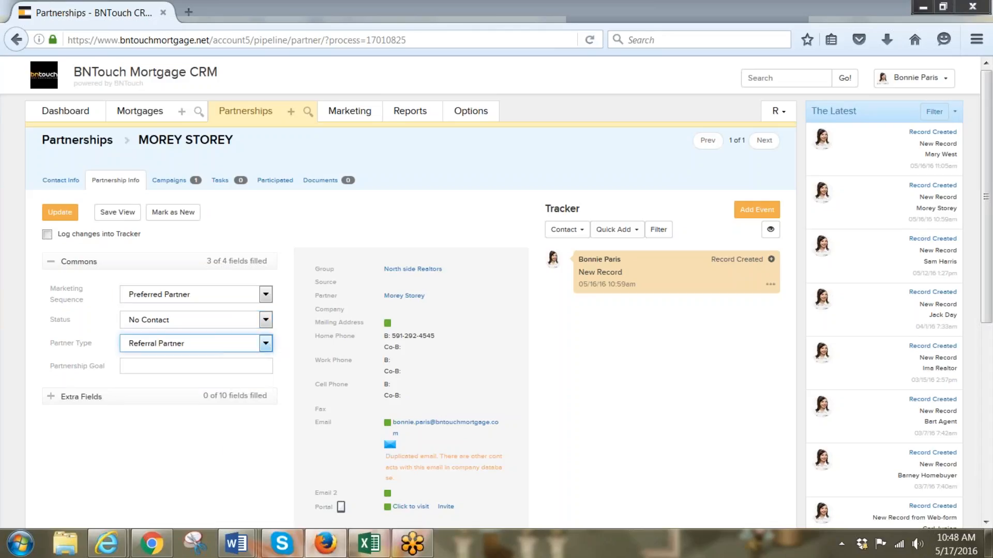
click(60, 212)
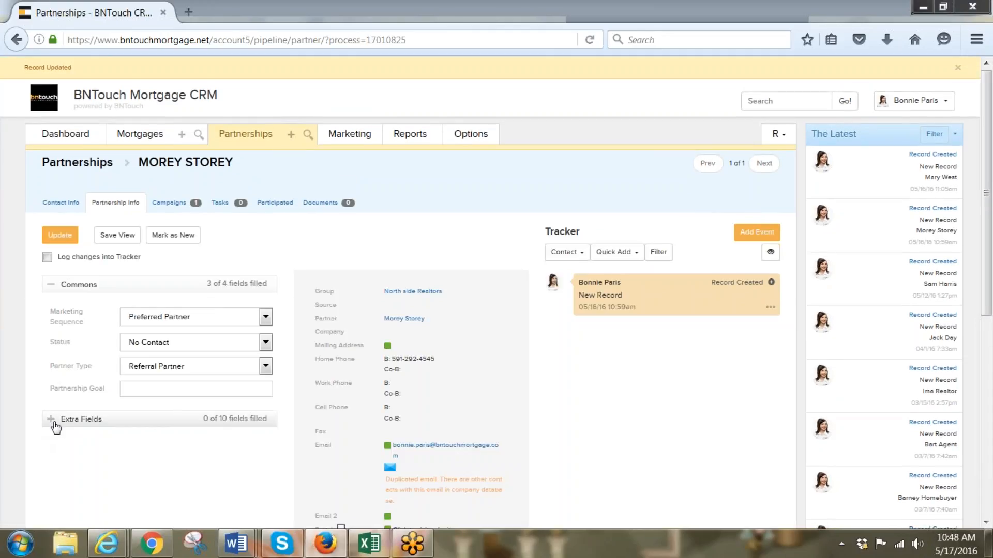
Expand the partner's Extra Fields to show Field 1 through Field 10
click(52, 420)
scroll(160, 421, down, 3)
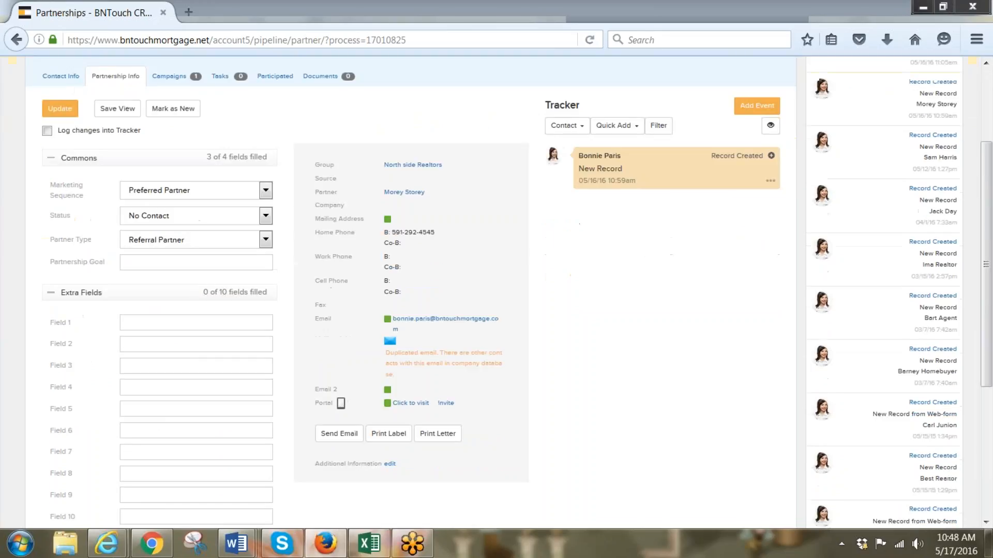
scroll(160, 421, up, 3)
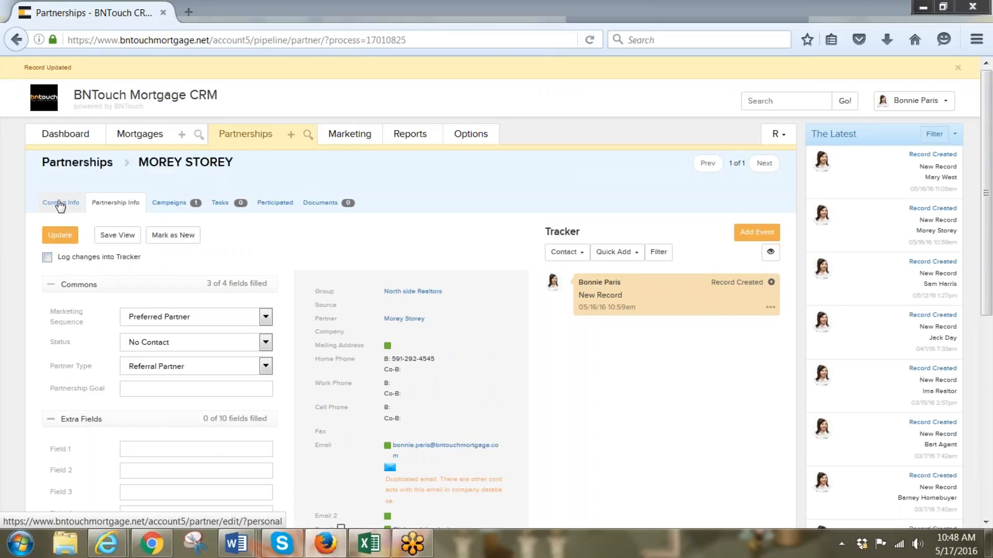
Give the partner the short name 'Martiy' in Contact Info and save it
click(63, 205)
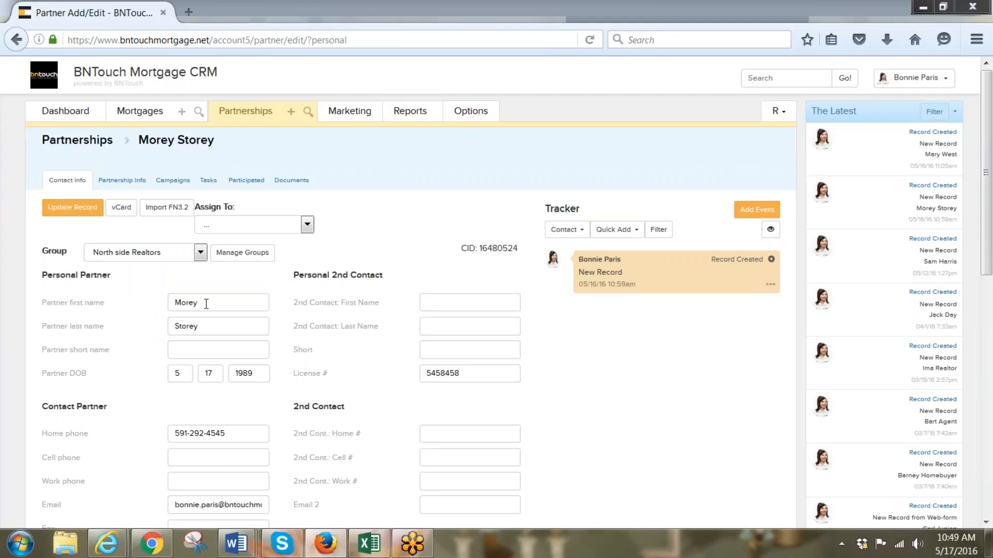
click(247, 356)
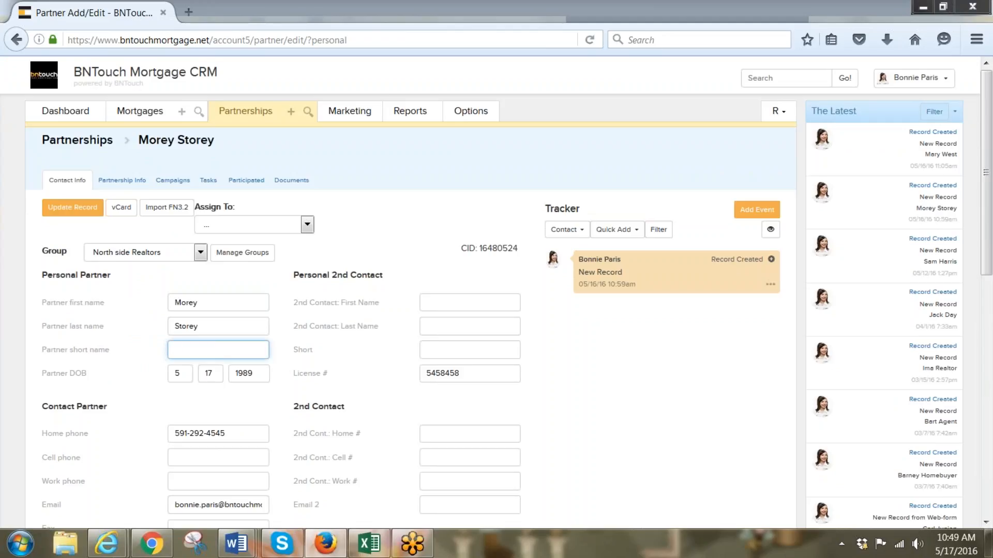
text(Martiy)
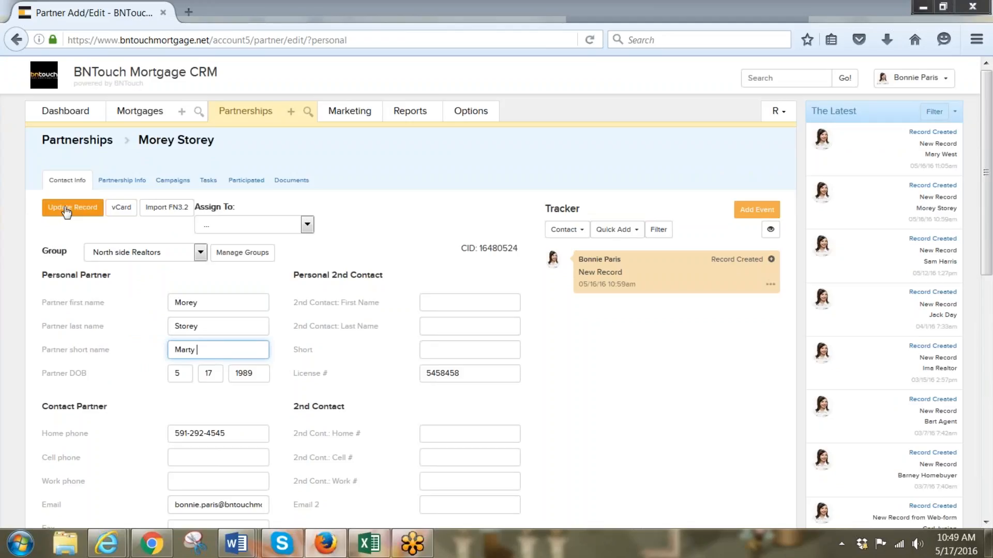
click(65, 210)
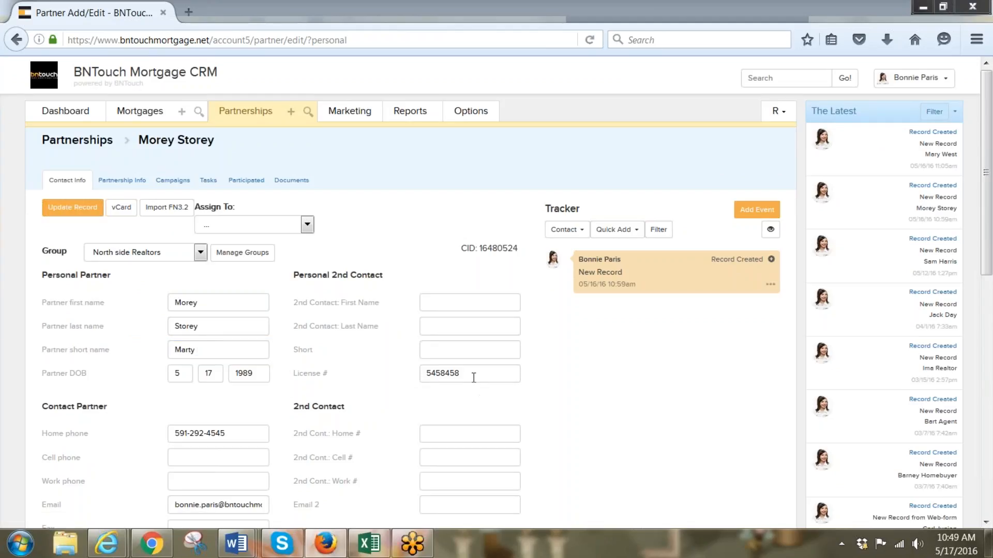
drag(471, 374, 412, 373)
click(234, 439)
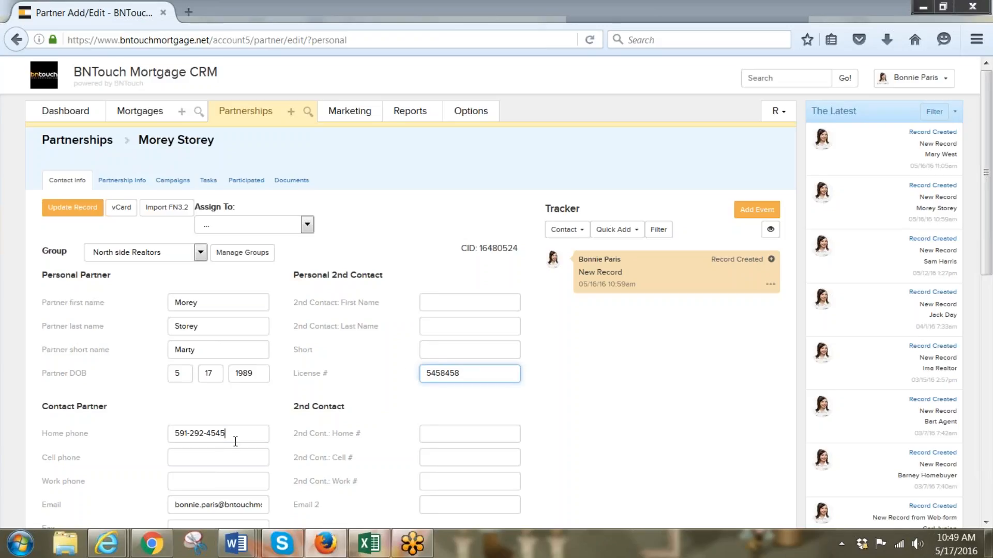
scroll(194, 380, down, 1)
click(195, 391)
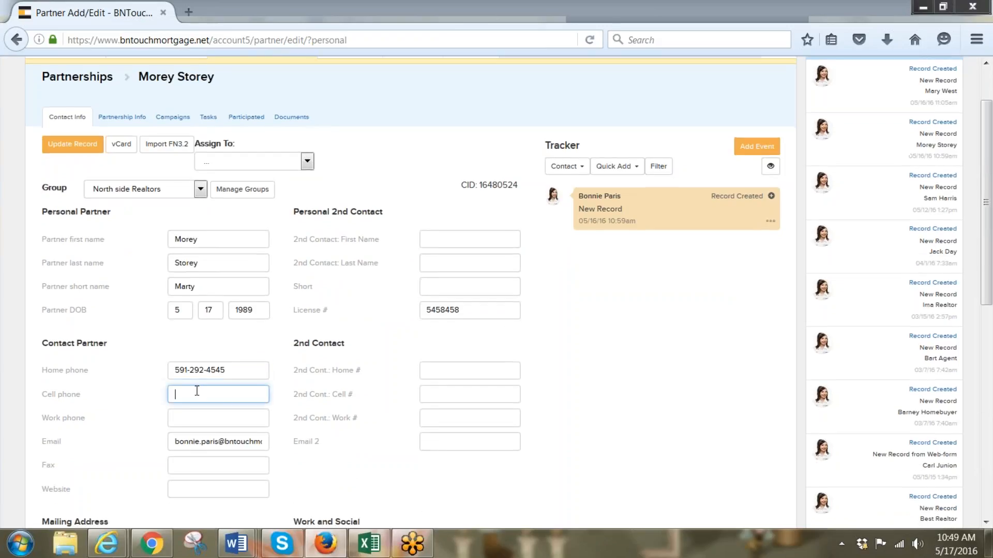
Fill in the mailing address 2454 Anywhere st., Any City, Any State, 98987, and update the record
click(216, 441)
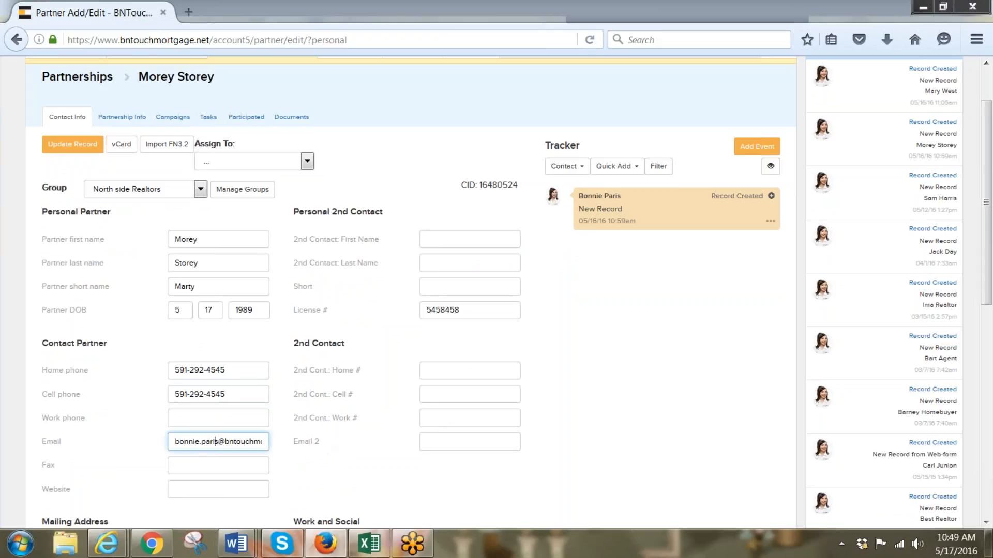
scroll(309, 455, down, 4)
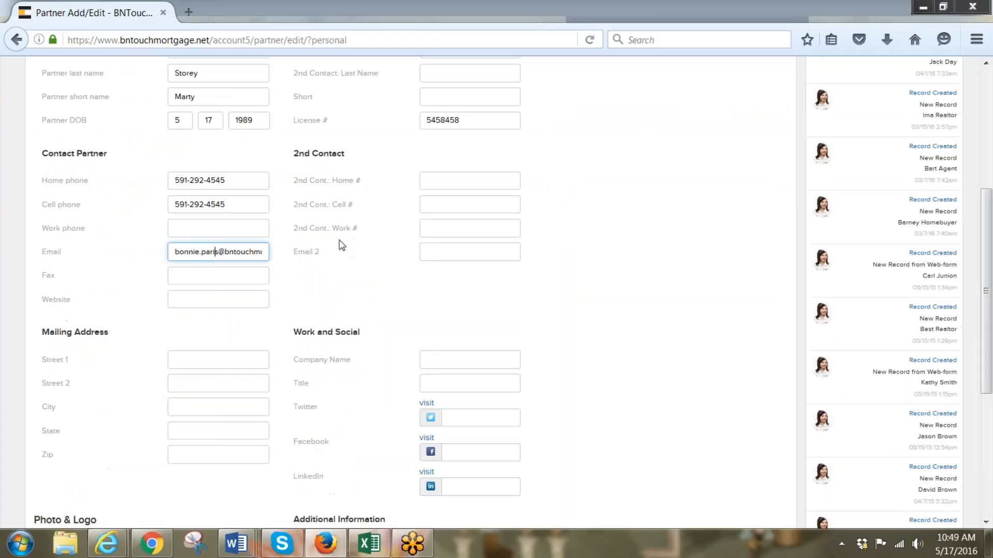
scroll(355, 250, down, 3)
scroll(354, 251, down, 3)
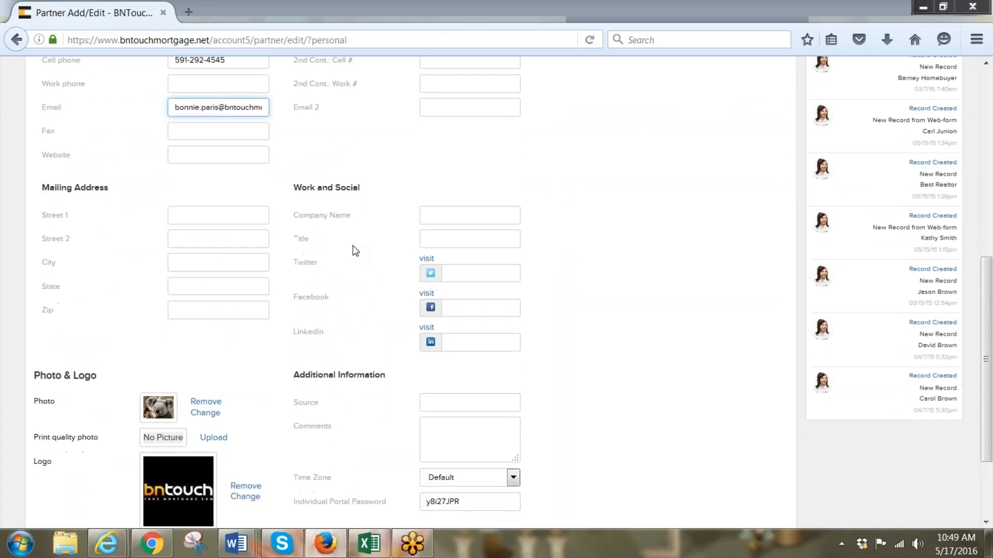
scroll(354, 251, up, 1)
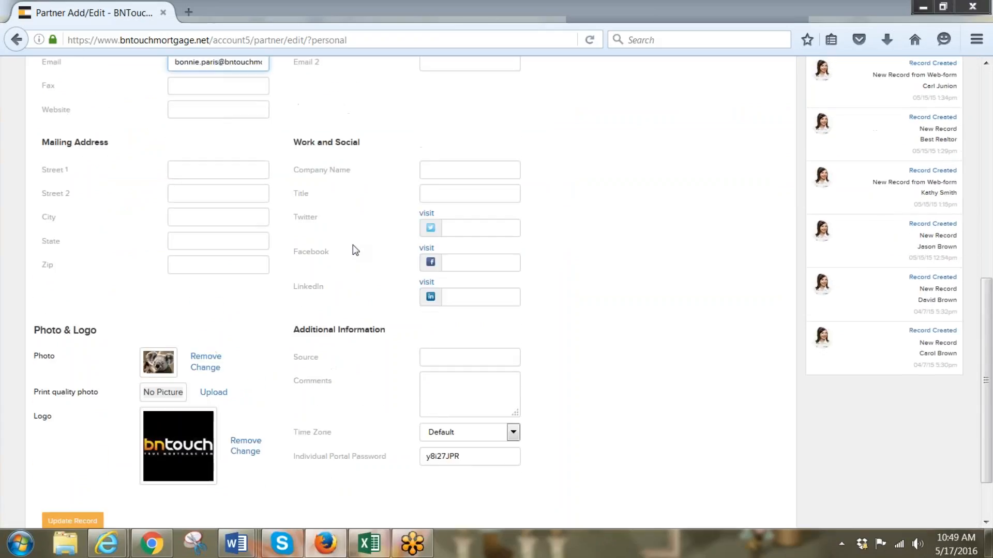
scroll(356, 251, down, 1)
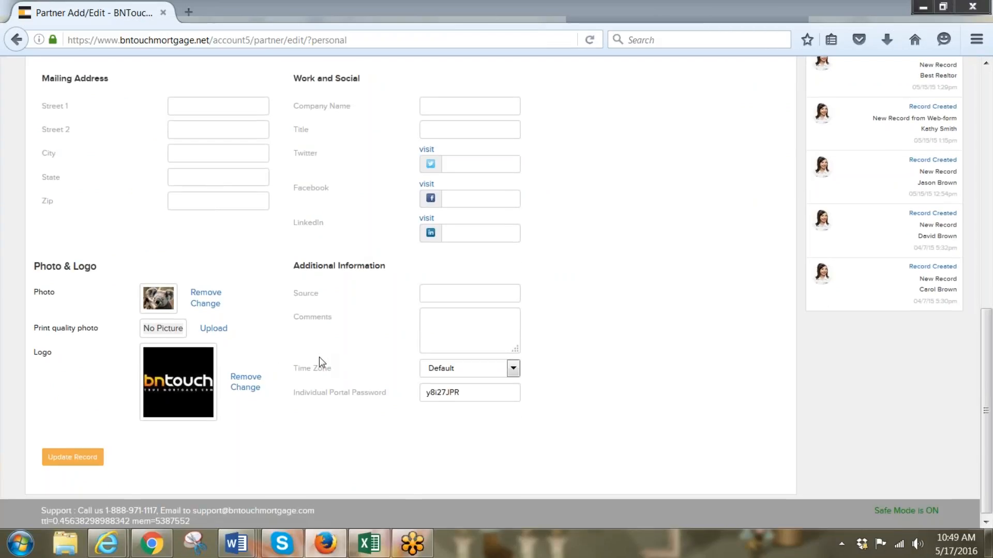
scroll(318, 358, down, 1)
scroll(303, 389, up, 4)
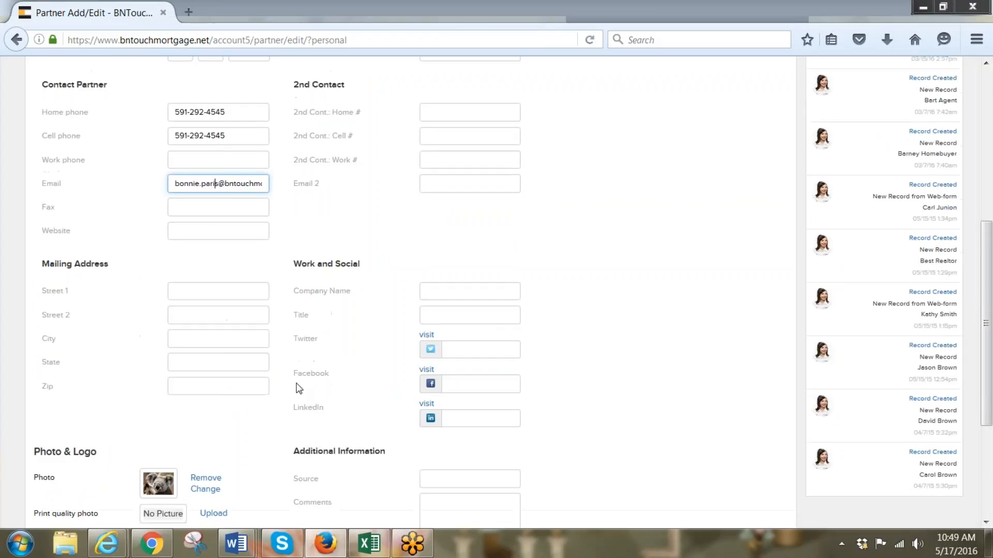
scroll(266, 331, up, 3)
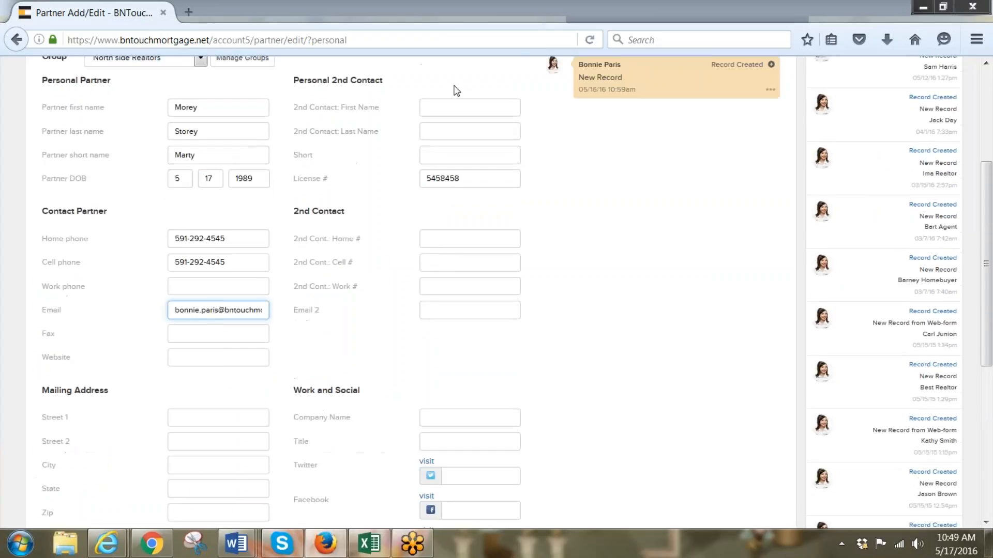
scroll(468, 168, down, 1)
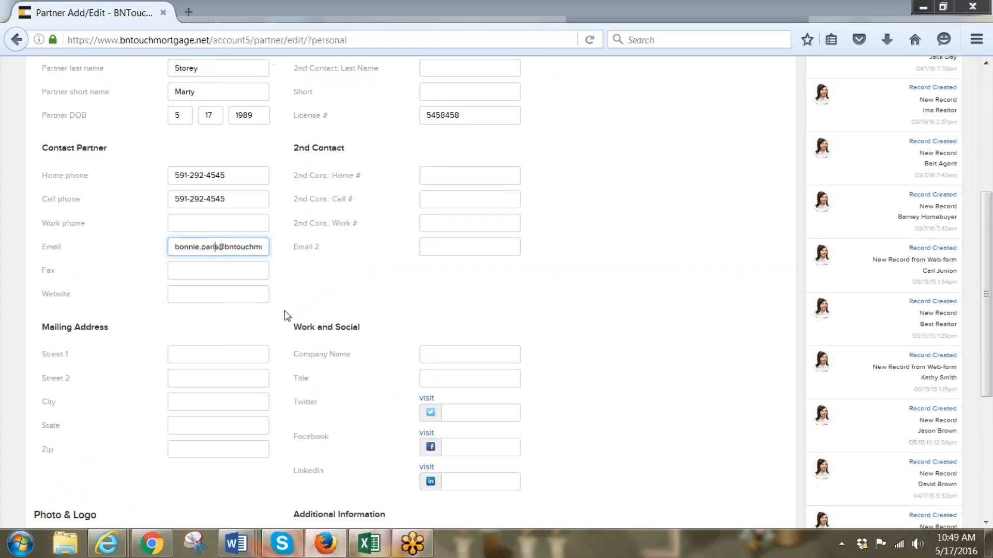
click(207, 349)
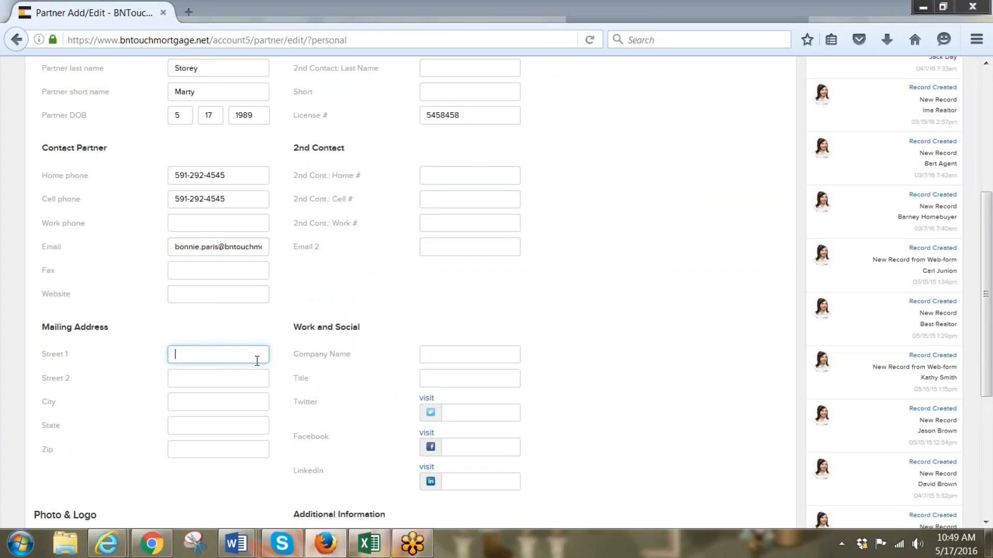
text(2454 Anywere)
key(BackSpace)
text(here st.)
key(Tab)
key(Tab)
text(Any City)
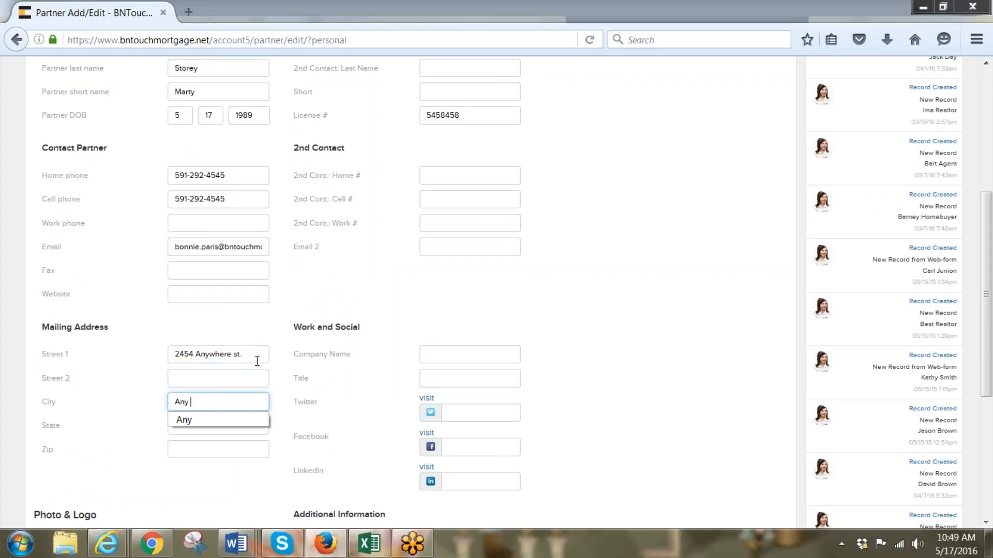
key(Tab)
text(Any State)
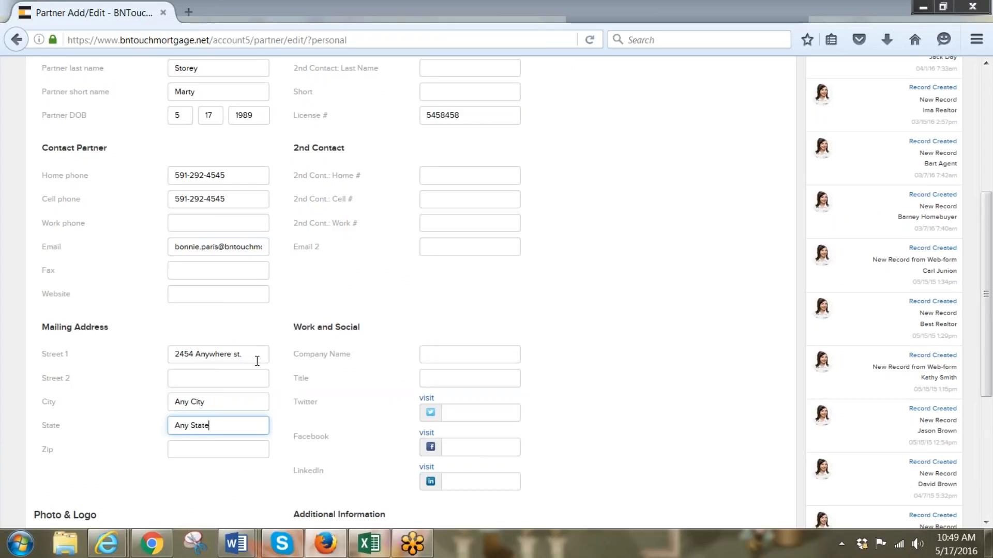
key(Tab)
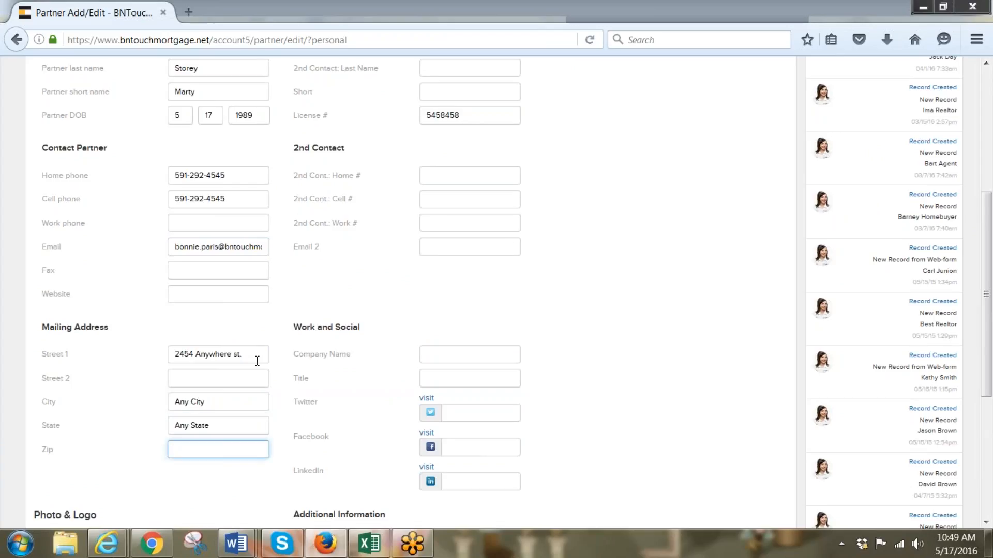
text(98987)
scroll(157, 191, up, 5)
click(78, 206)
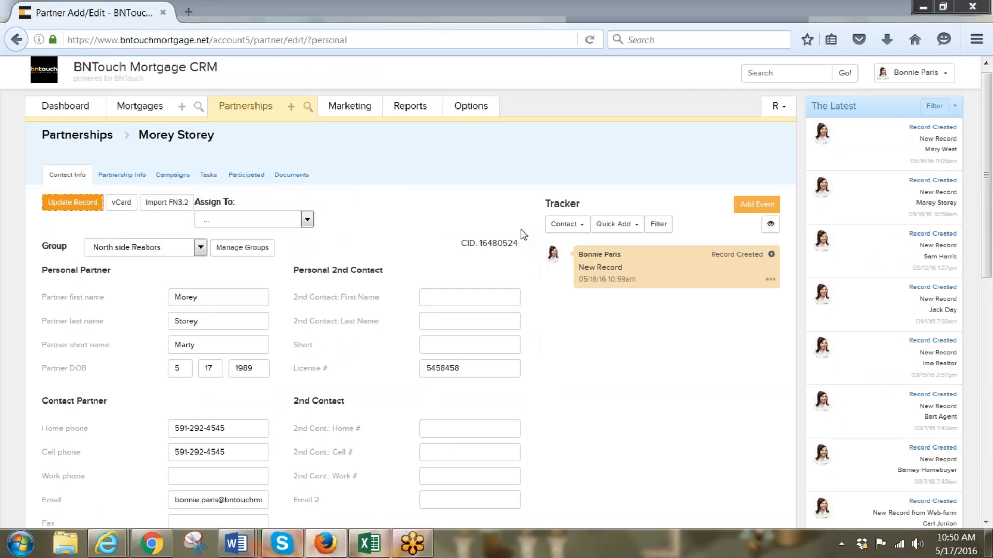
Highlight the partner's CID number and view their campaigns, showing CE: BNTouch Newsletter
drag(520, 244, 462, 243)
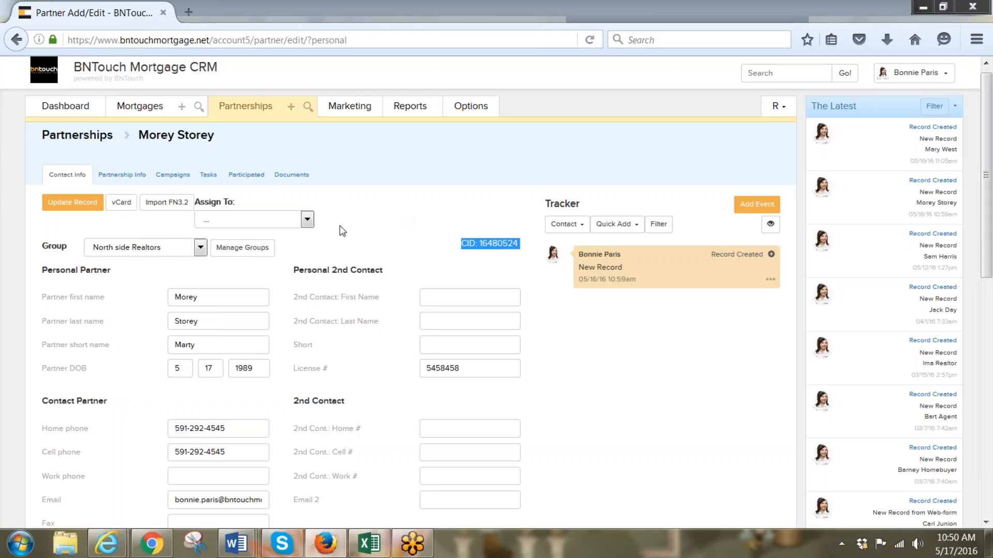
click(172, 176)
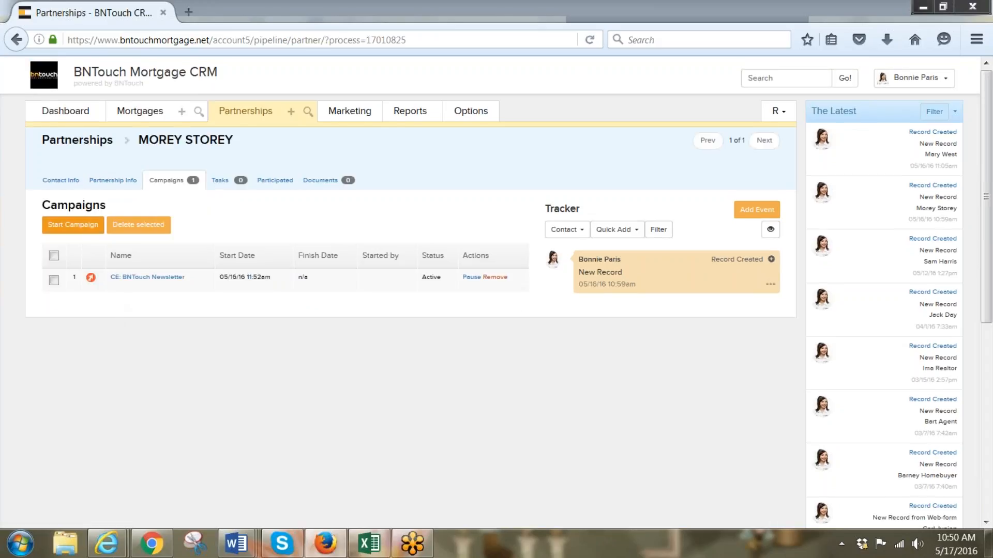
Start the Leads & Prospects > CE: Customizable Portal Invite campaign for the partner from 05/17/2016, 6 am
click(88, 225)
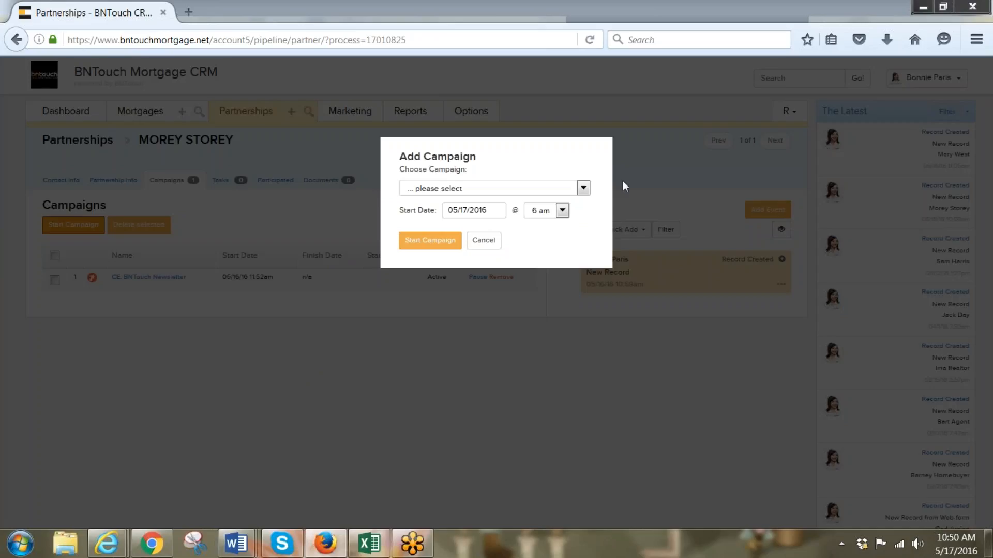
click(583, 188)
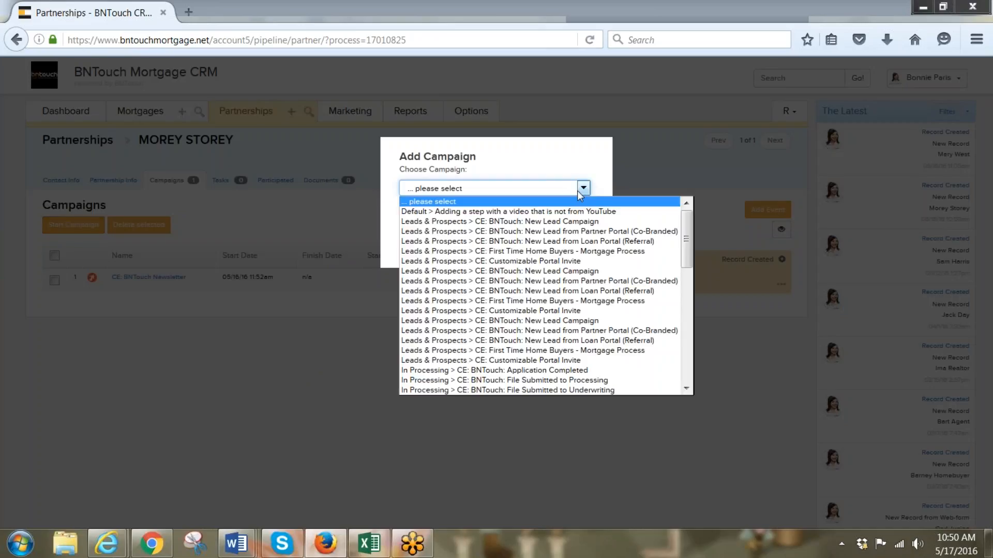
click(541, 262)
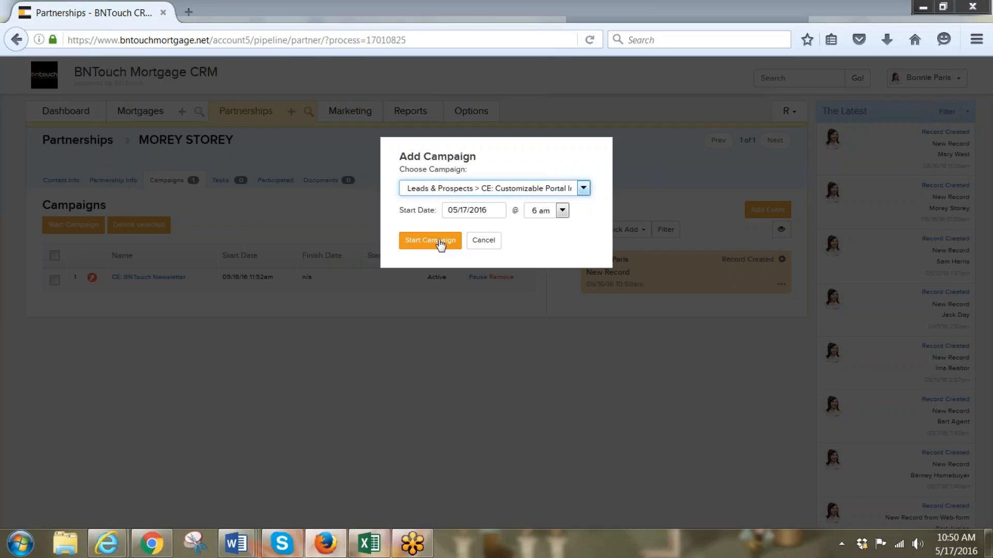
click(439, 242)
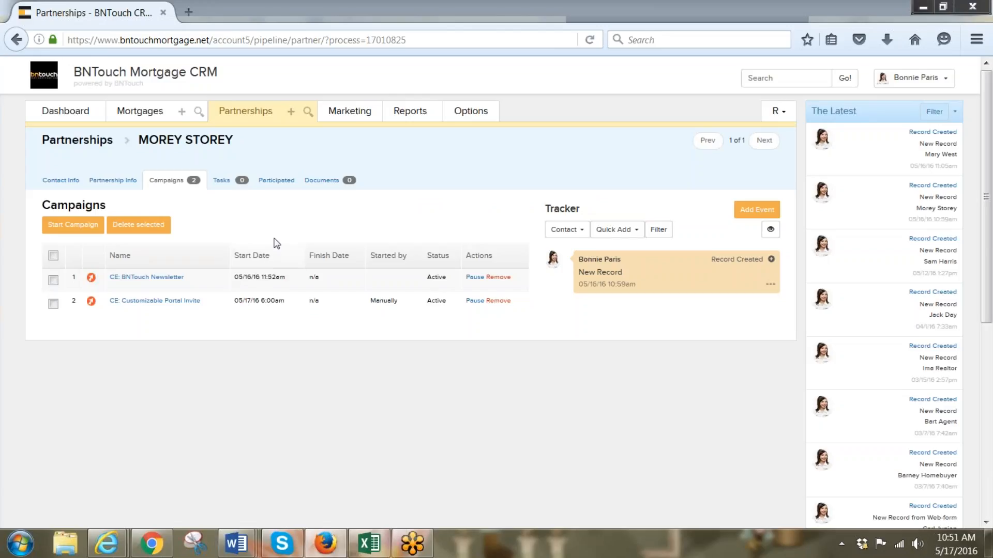
Start a new partner task on 05/24/2016, running from 11 am to 12 pm
click(219, 181)
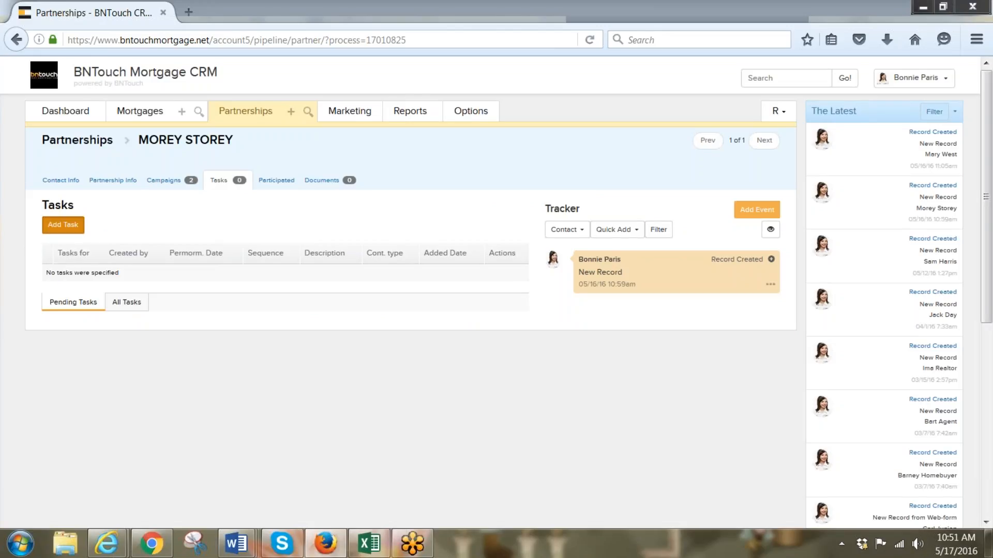
click(62, 225)
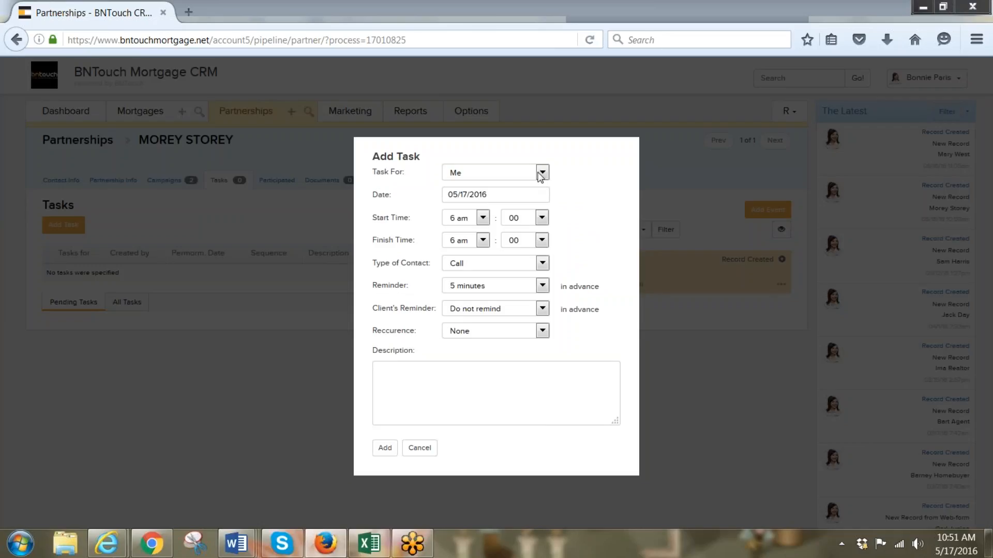
click(514, 196)
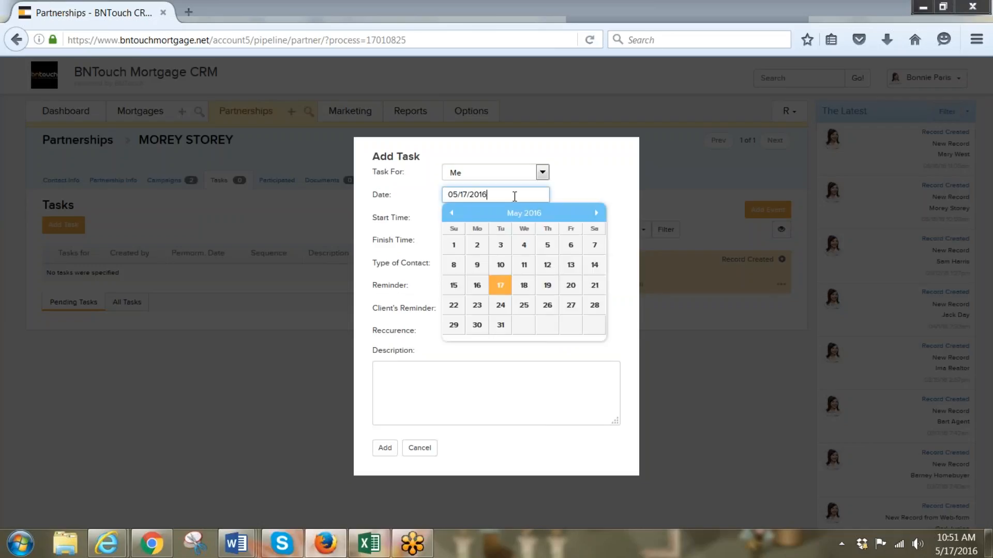
click(500, 308)
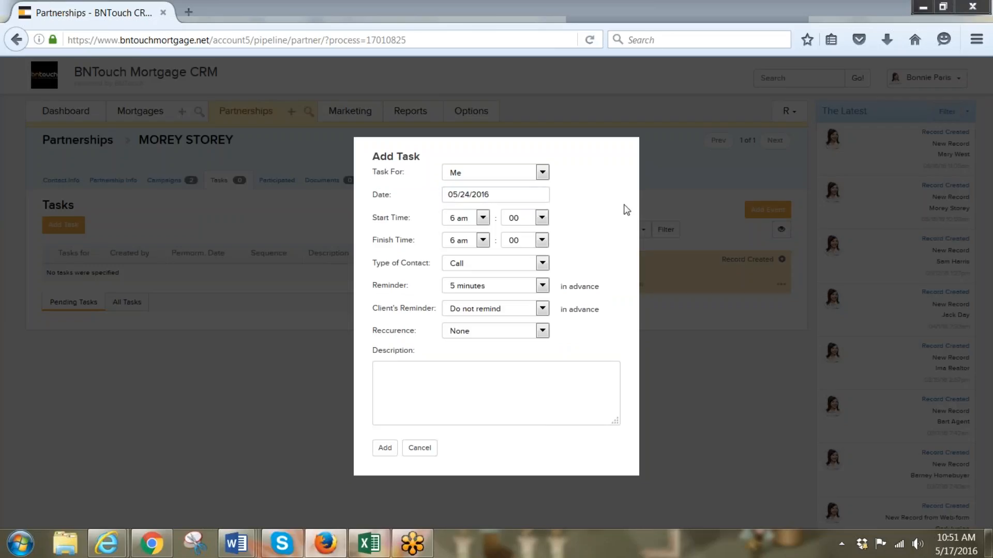
click(483, 219)
click(454, 281)
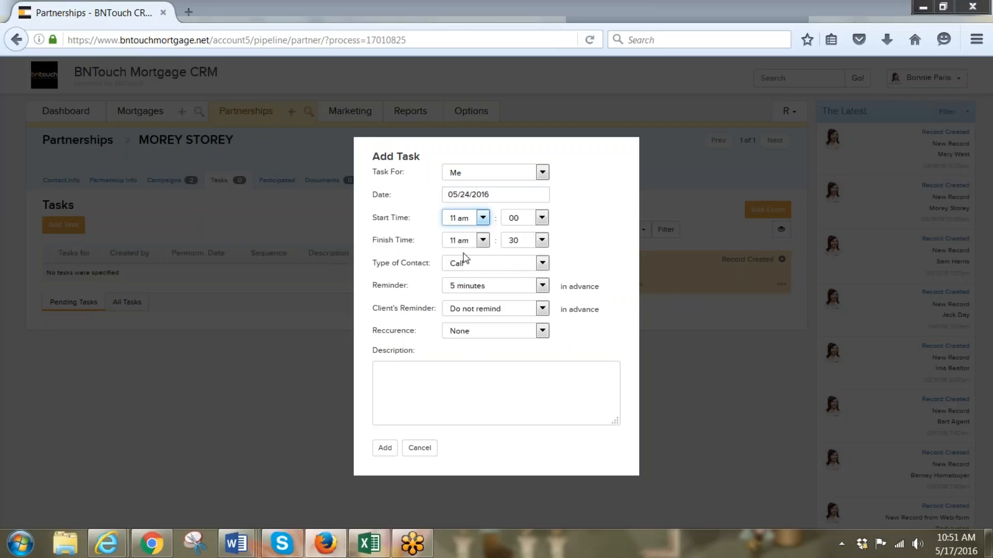
click(482, 240)
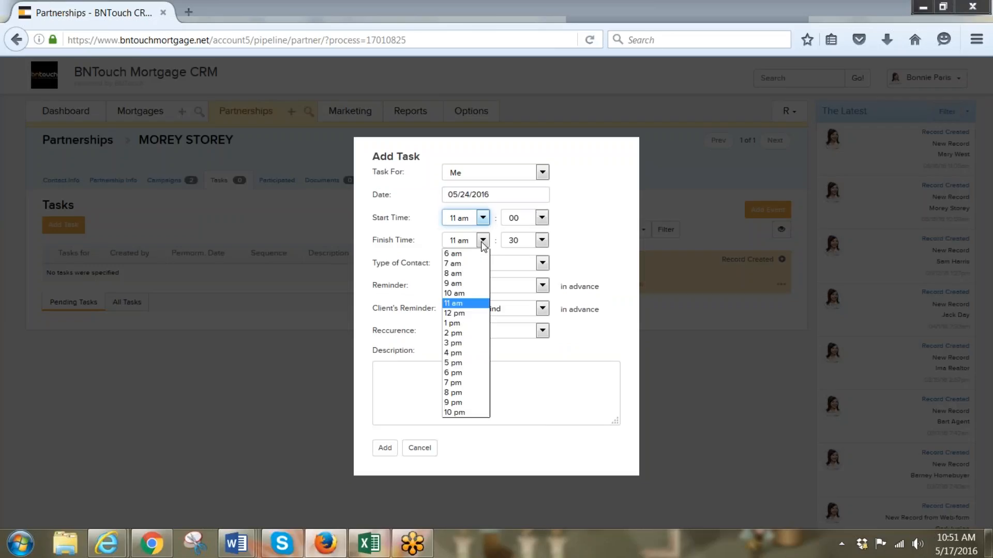
click(471, 311)
Make it an Appointment with 15-minute and 30-minute client reminders, recurring every 2 weeks
click(542, 263)
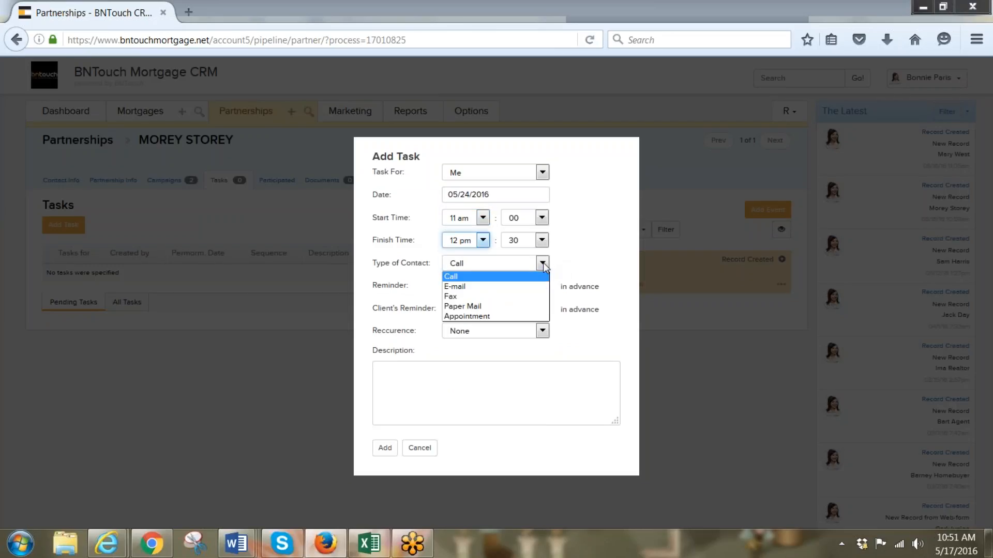
click(523, 317)
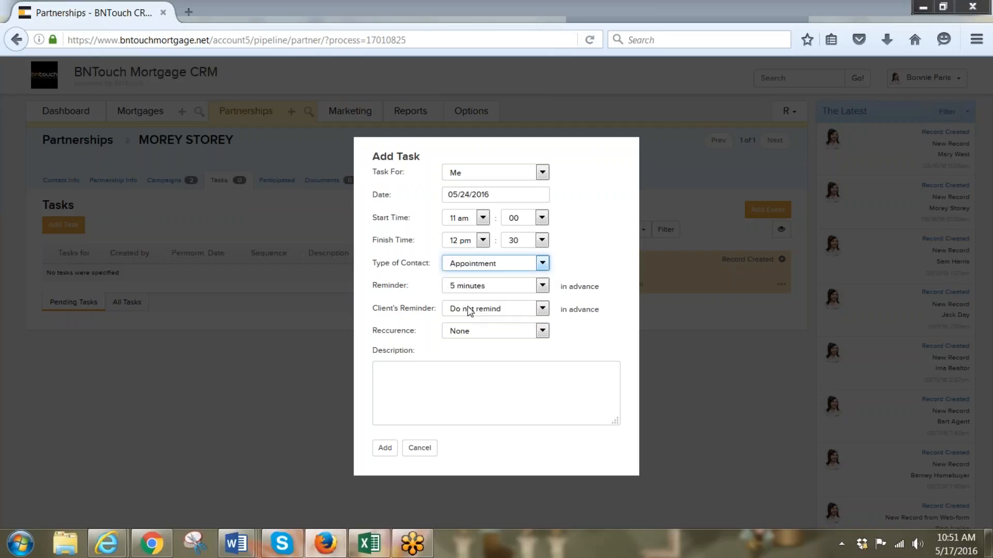
click(542, 285)
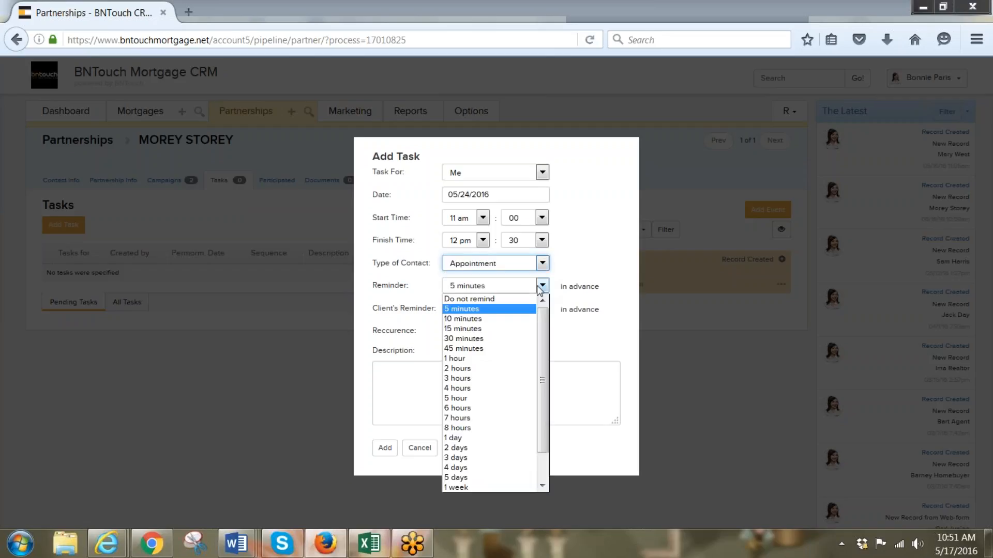
click(522, 331)
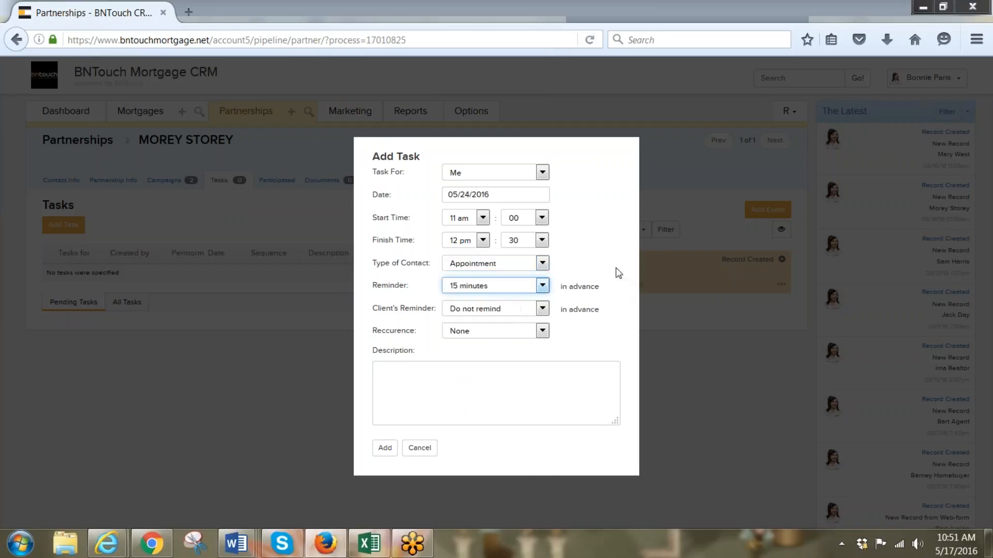
click(543, 308)
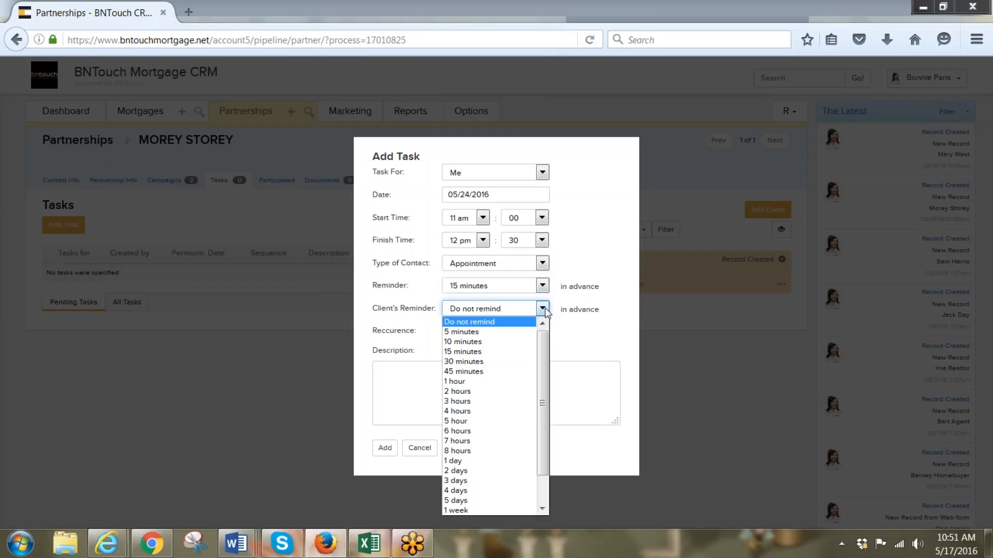
click(517, 362)
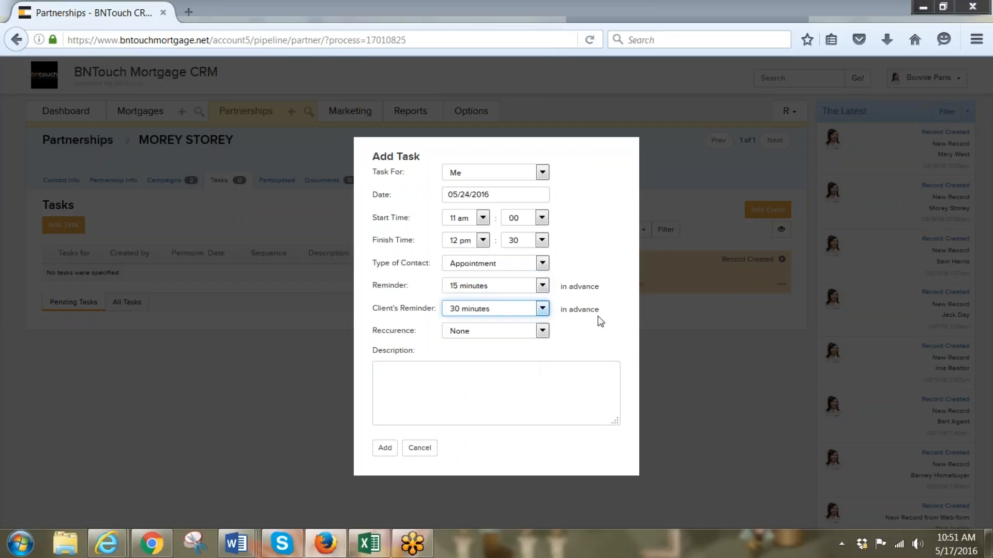
click(541, 331)
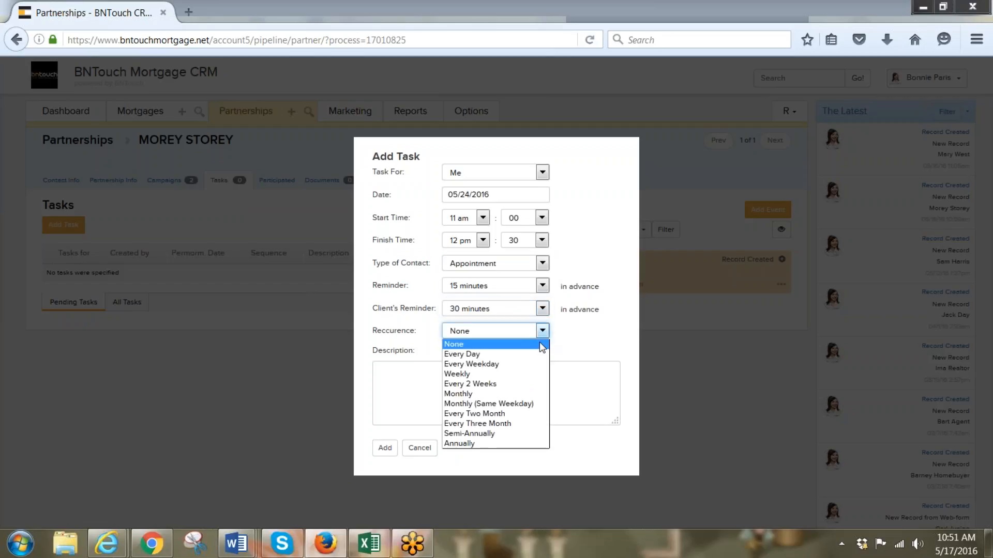
click(532, 384)
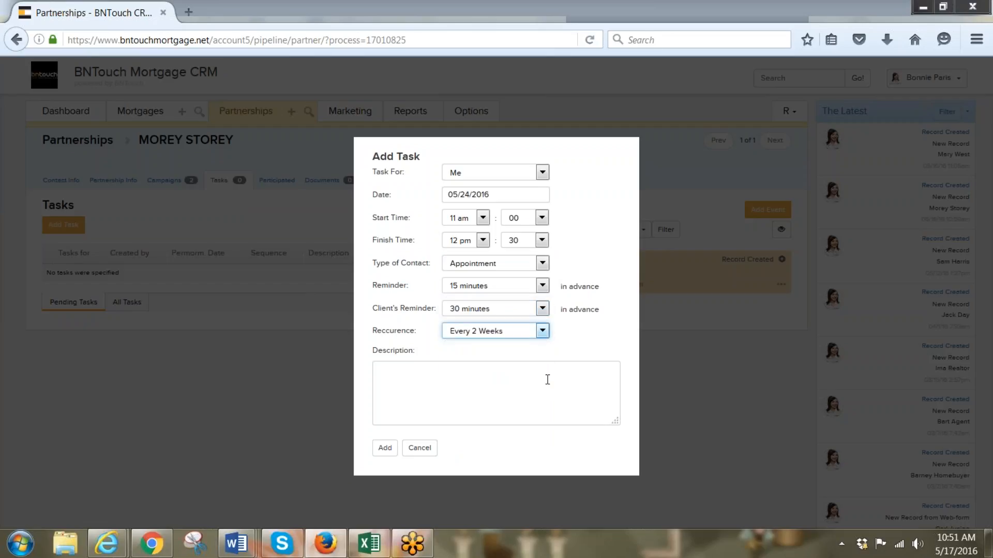
Add the description 'Our twice a month coffee meeting.' and save the task
click(491, 385)
text(Our)
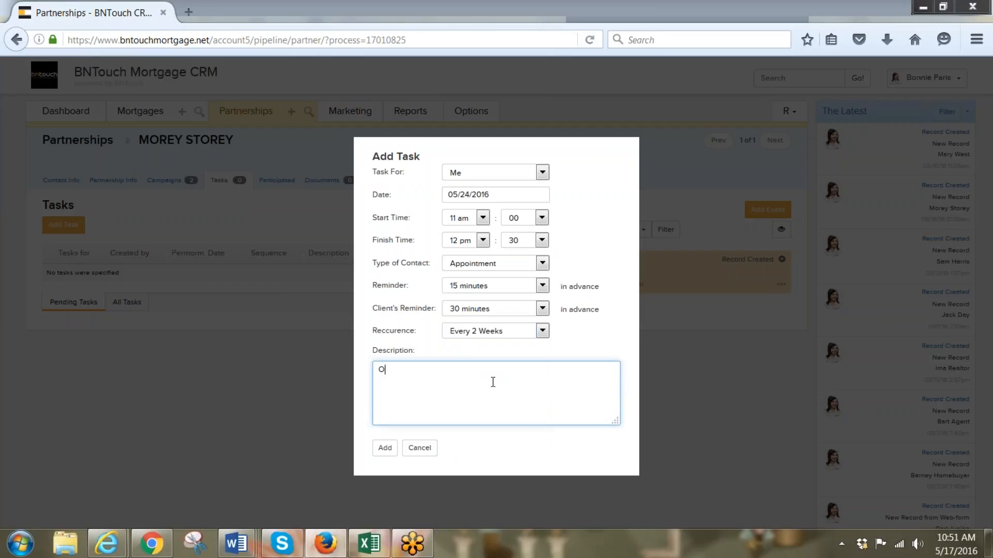
text( twice a month coffee meeting.)
click(386, 451)
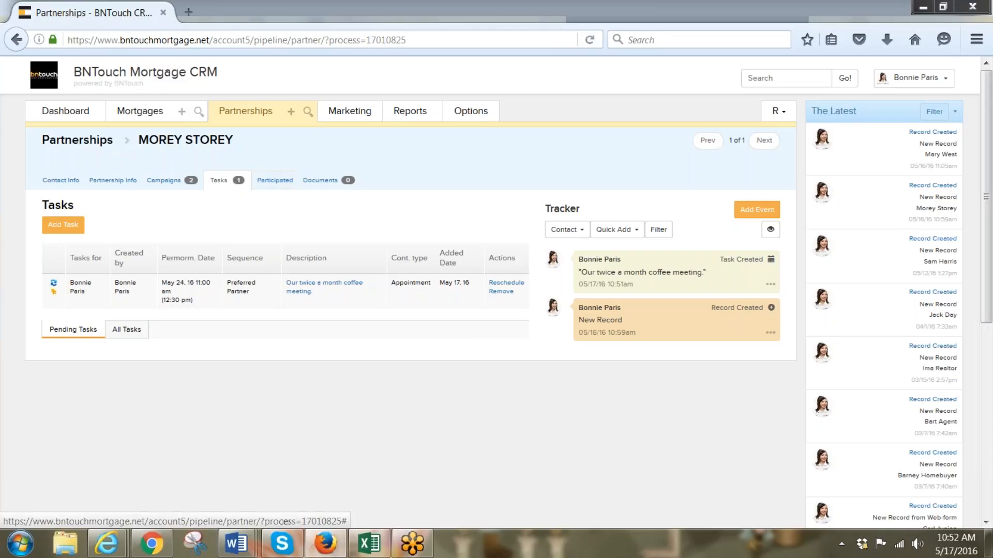
Open the client's mortgage record from the partner's Mortgages Participated list
click(276, 182)
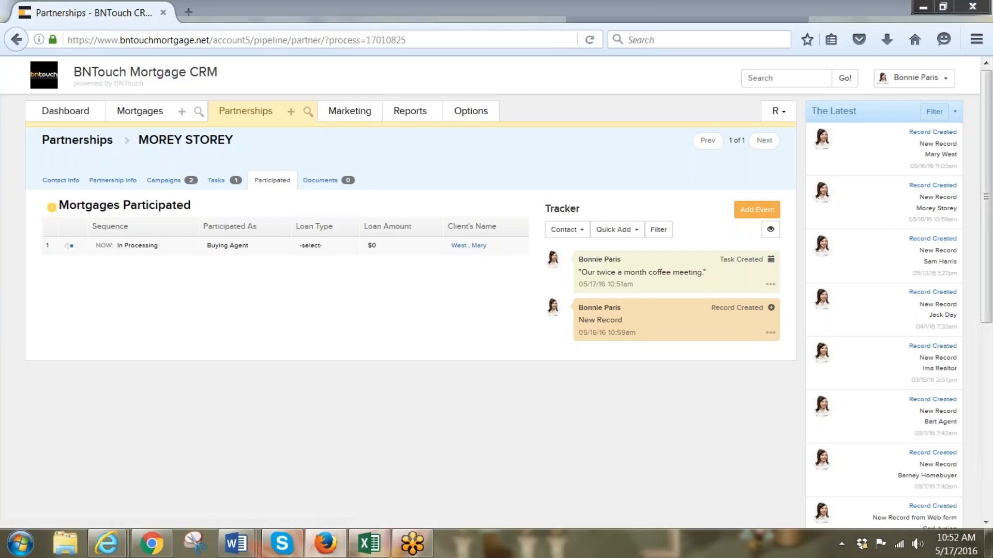
click(457, 247)
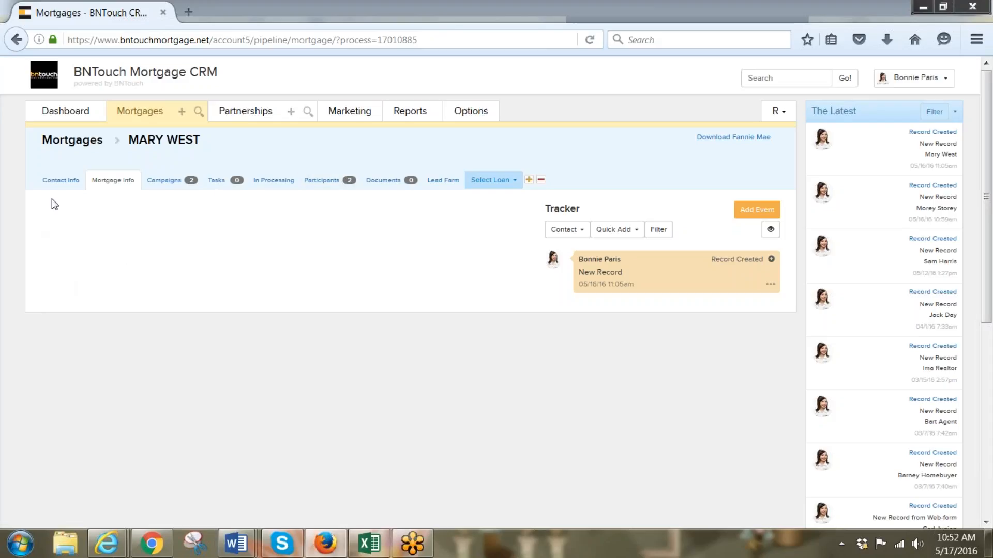
Open the Buying Agent's partnership record from the client mortgage's Participants list
click(59, 181)
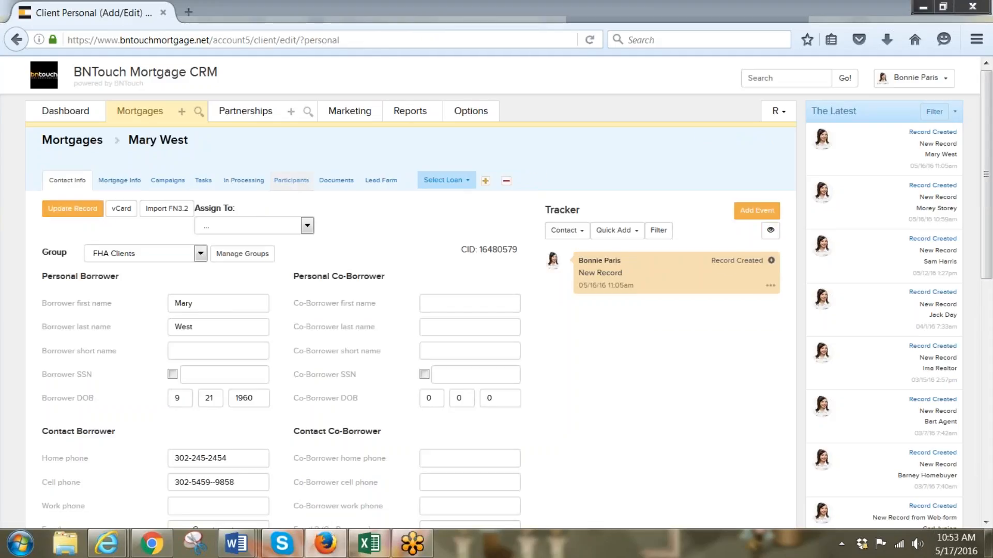
click(281, 184)
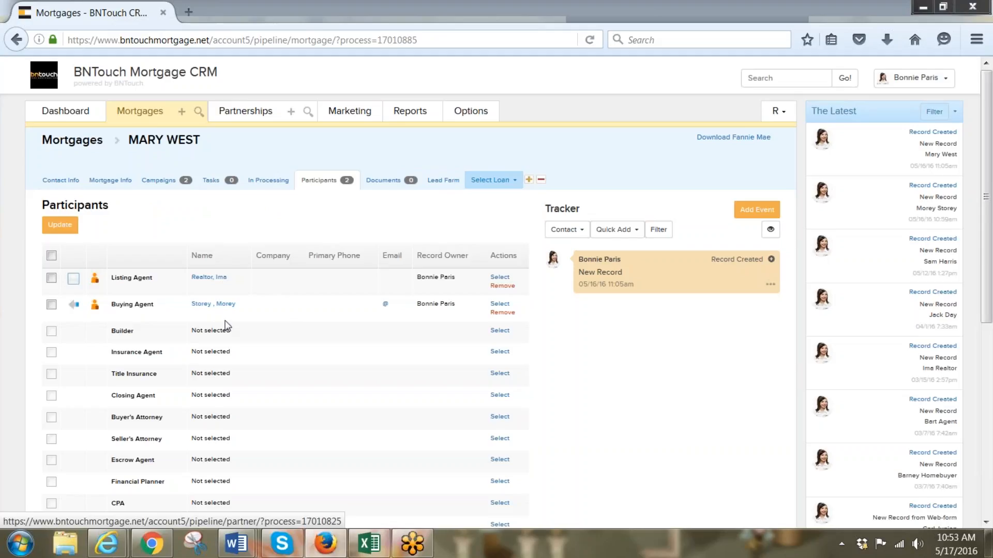
click(214, 304)
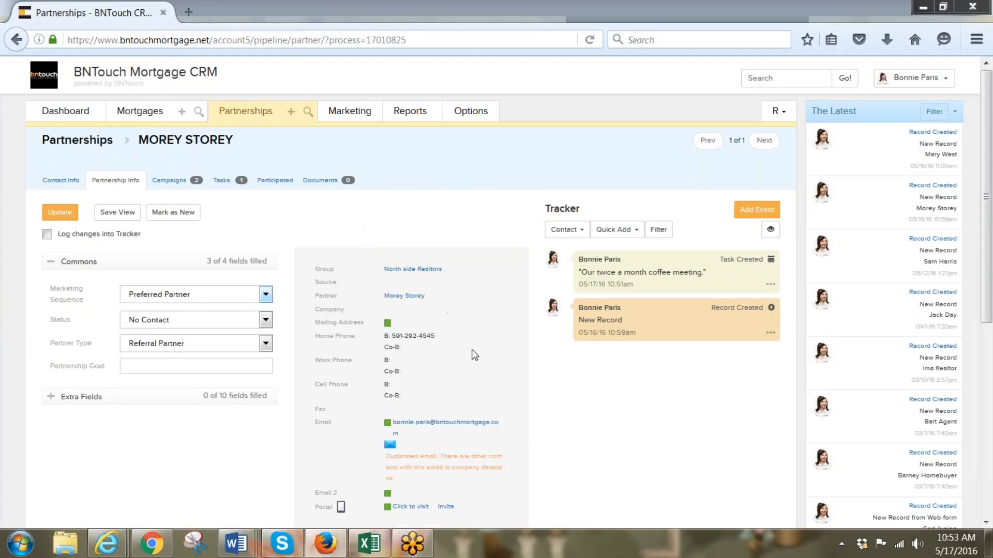
Turn on 'Log changes into Tracker' for the partner's record
scroll(471, 350, down, 1)
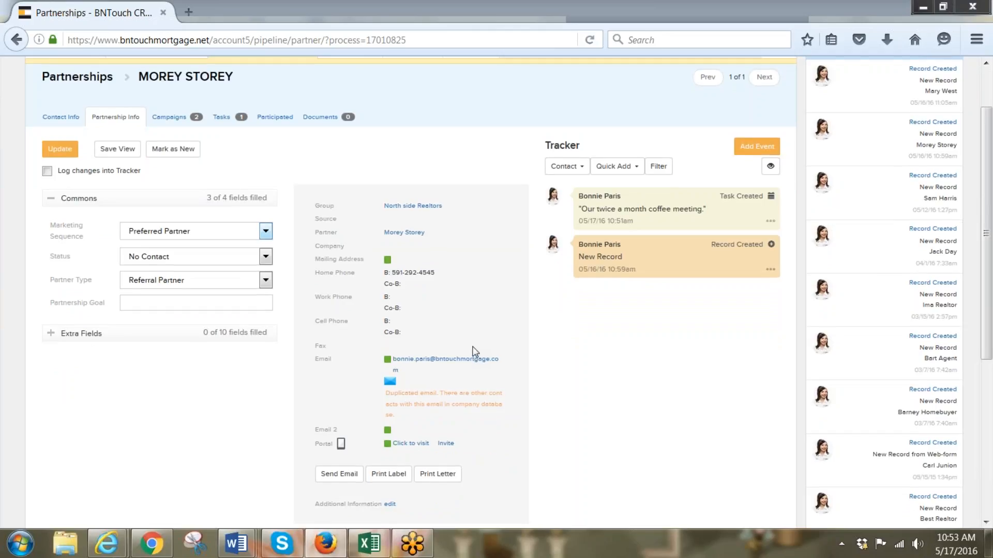
scroll(455, 340, up, 1)
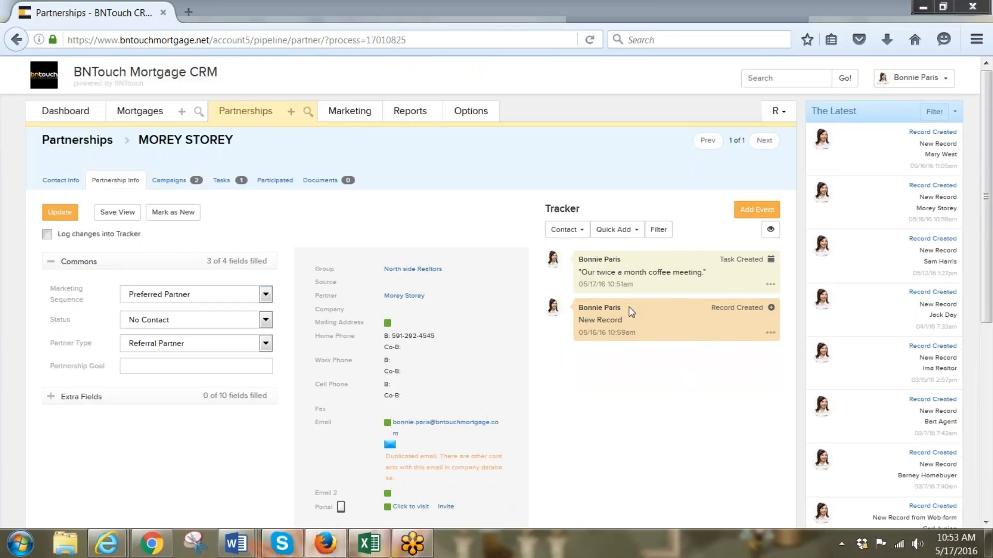
click(47, 234)
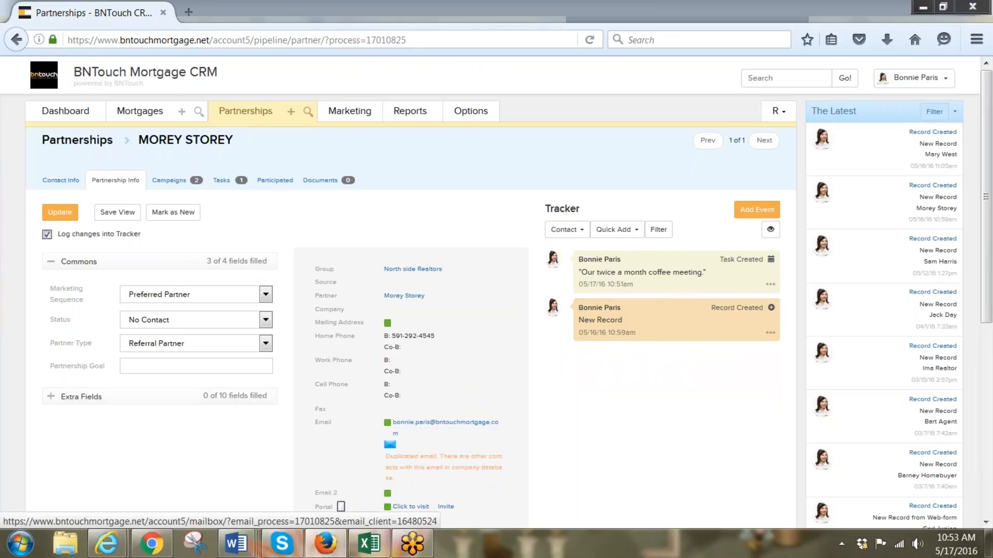
Return to the participated client's mortgage record and its contact details
scroll(587, 431, down, 2)
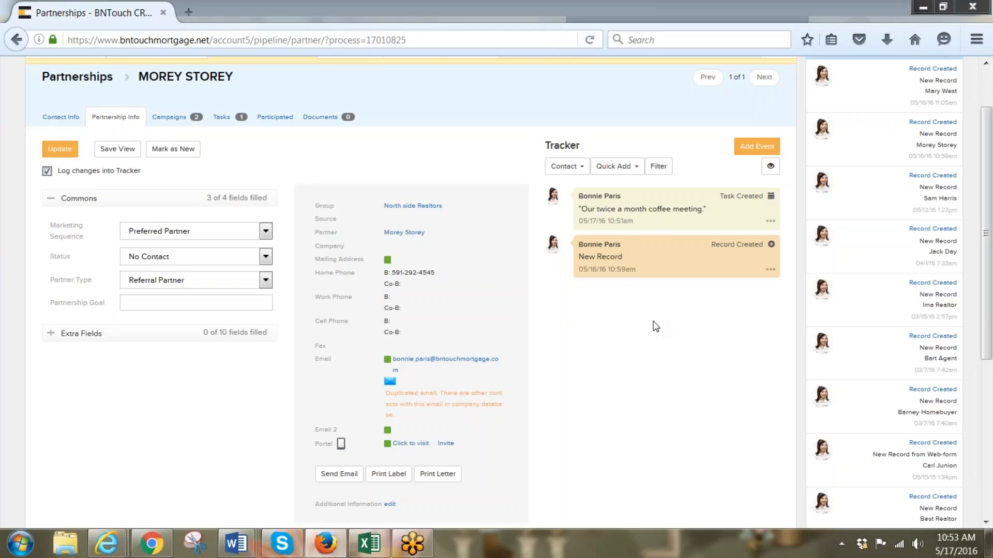
scroll(623, 351, up, 2)
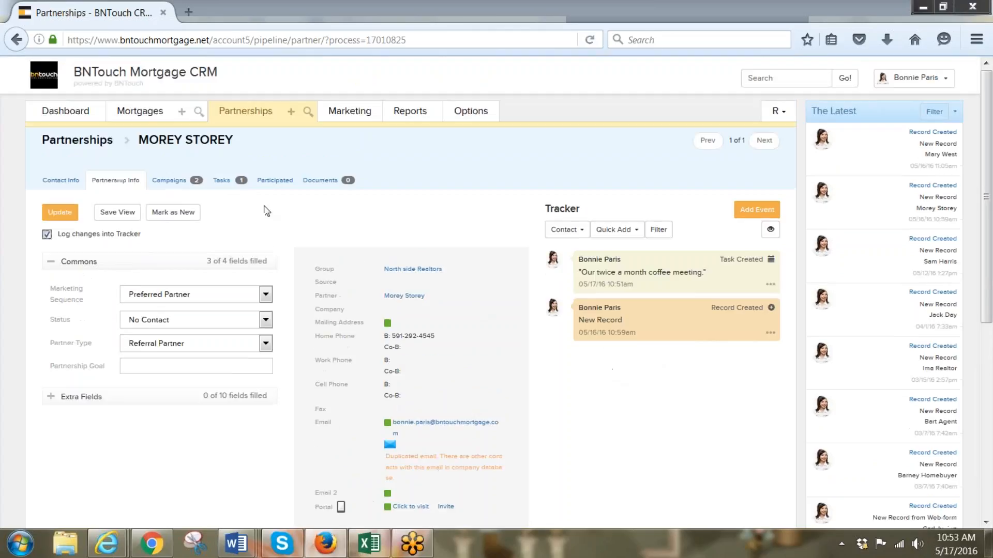
click(273, 182)
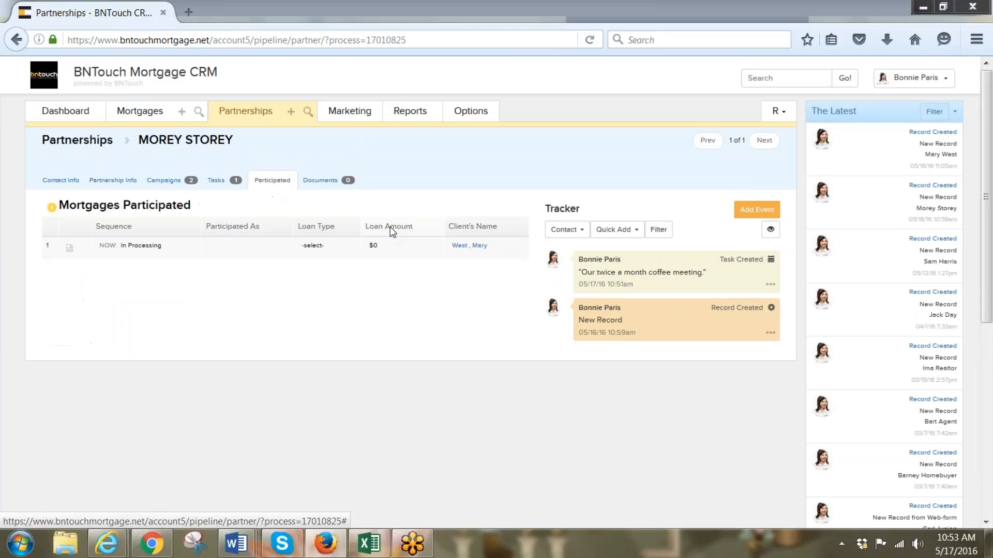
click(470, 246)
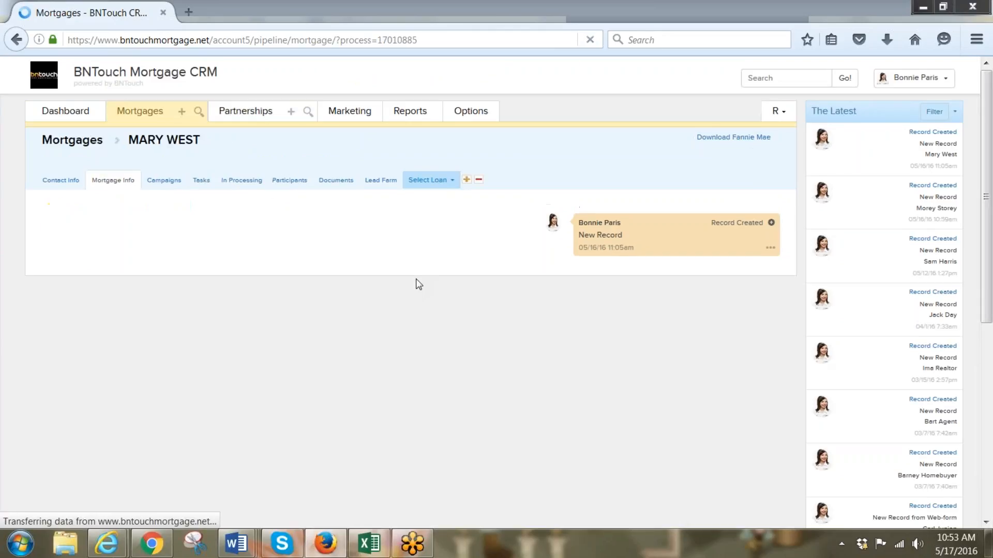
click(54, 182)
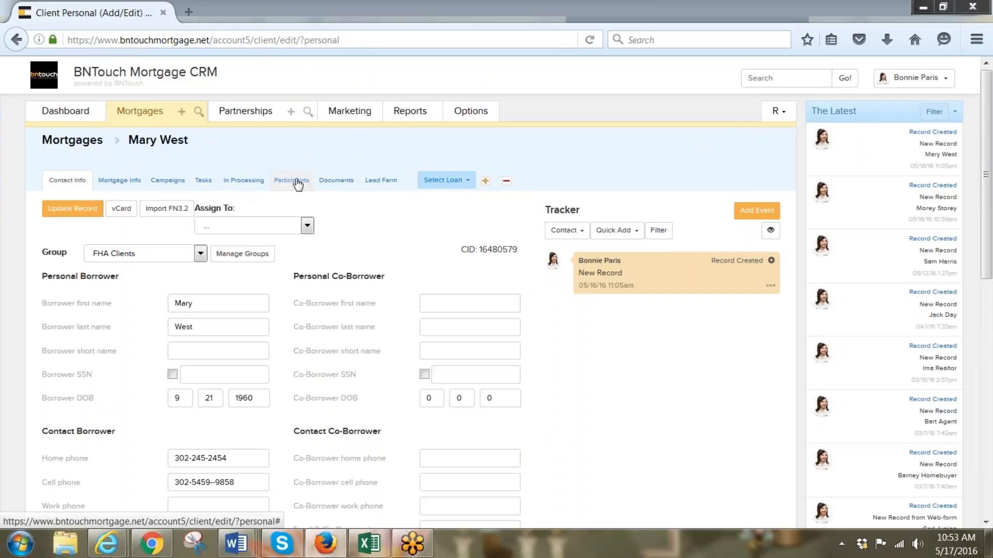
Toggle the Buying Agent's referral status icon on the Participants list until it shows referred out
click(297, 182)
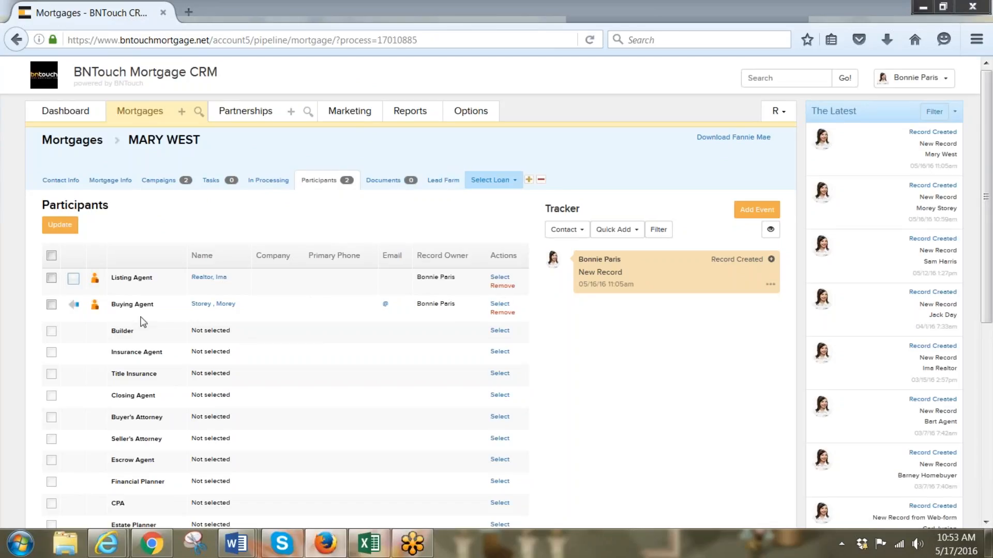
click(73, 306)
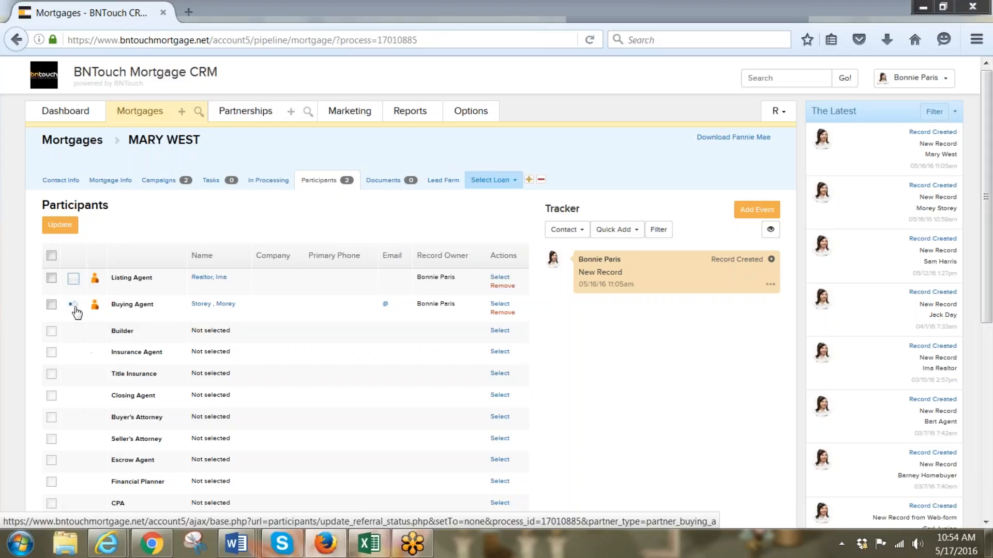
click(74, 306)
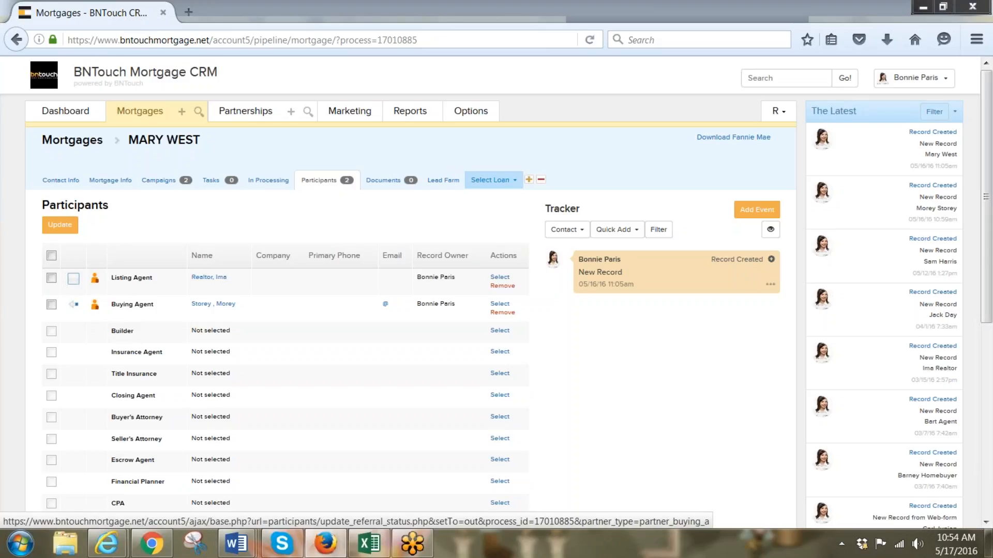
click(73, 305)
click(74, 305)
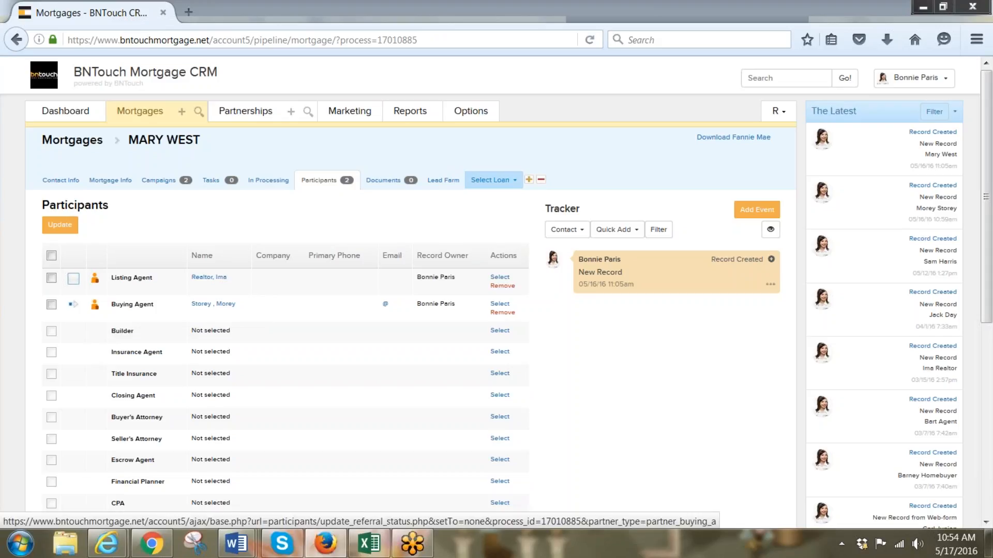
click(74, 306)
click(74, 307)
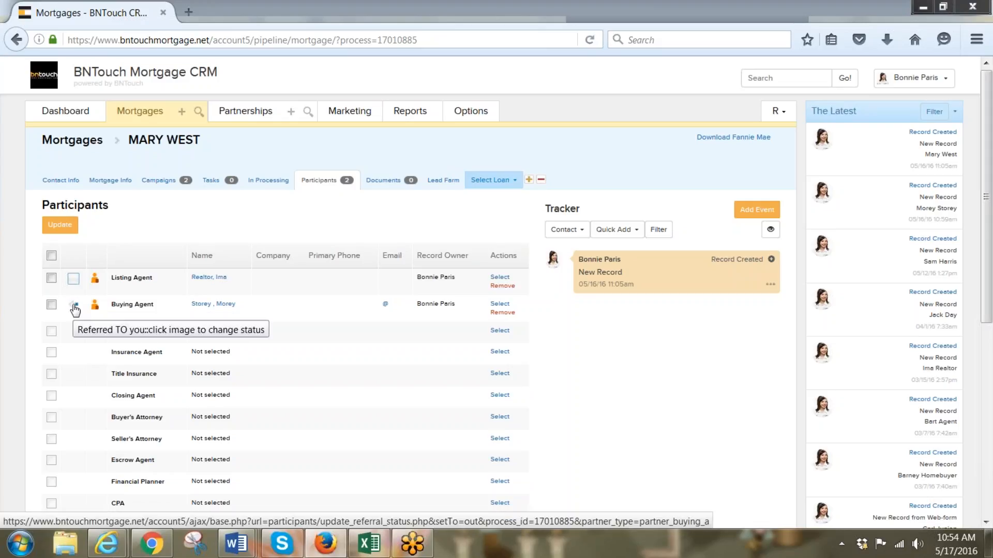
click(74, 307)
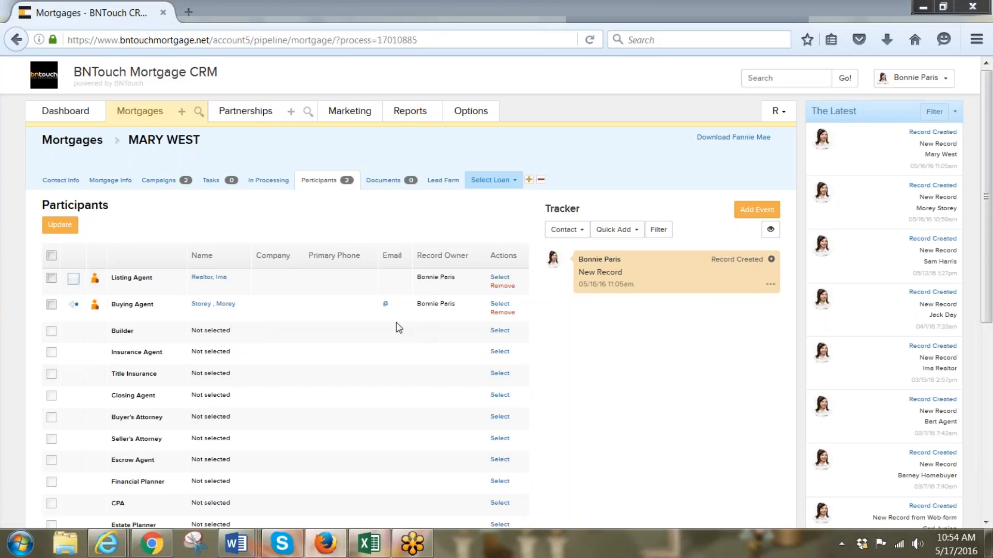
Open the Buying Agent's record and list their participated mortgages: one In Processing loan at $0
click(217, 304)
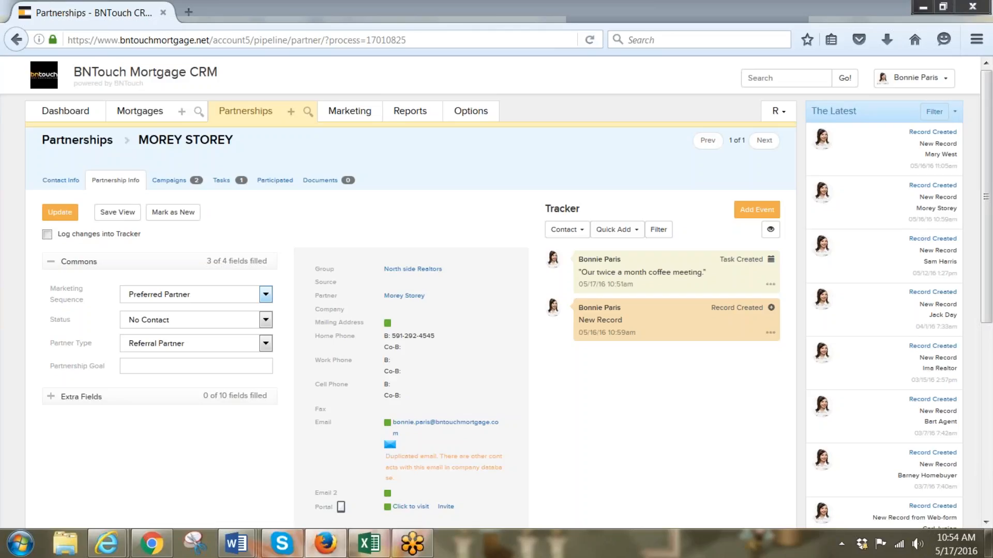
click(276, 181)
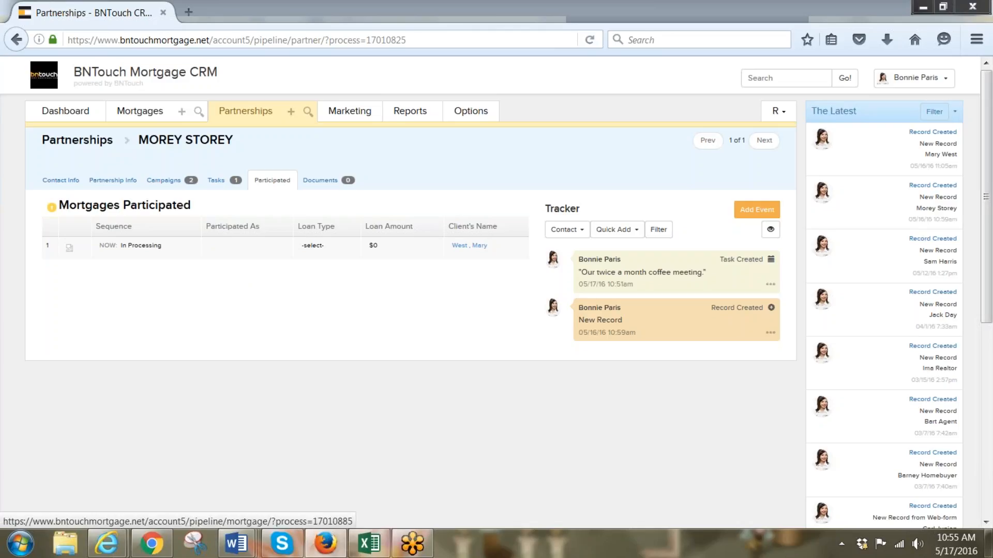
Check the client loan's Sent to Processing date, then return to the Preferred Partner list
click(469, 246)
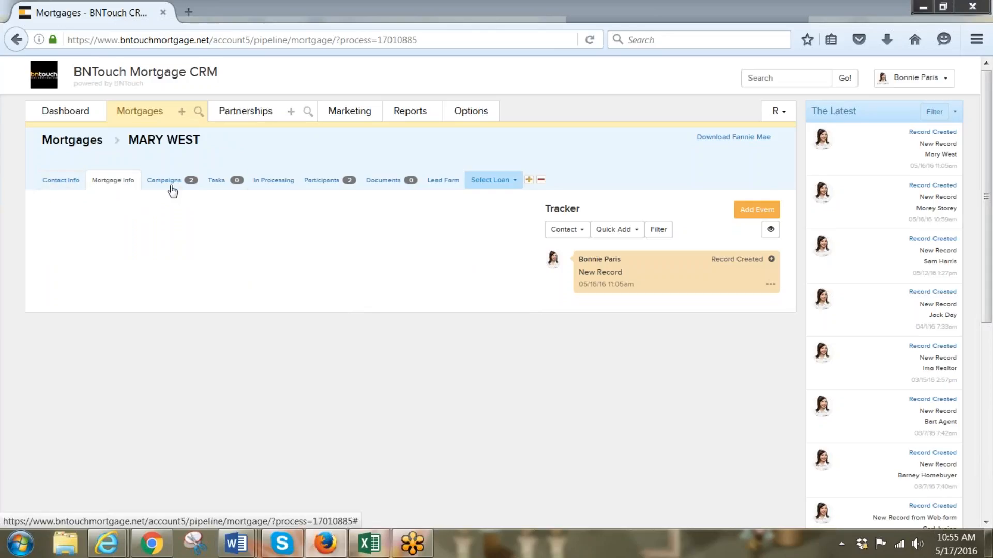
click(266, 186)
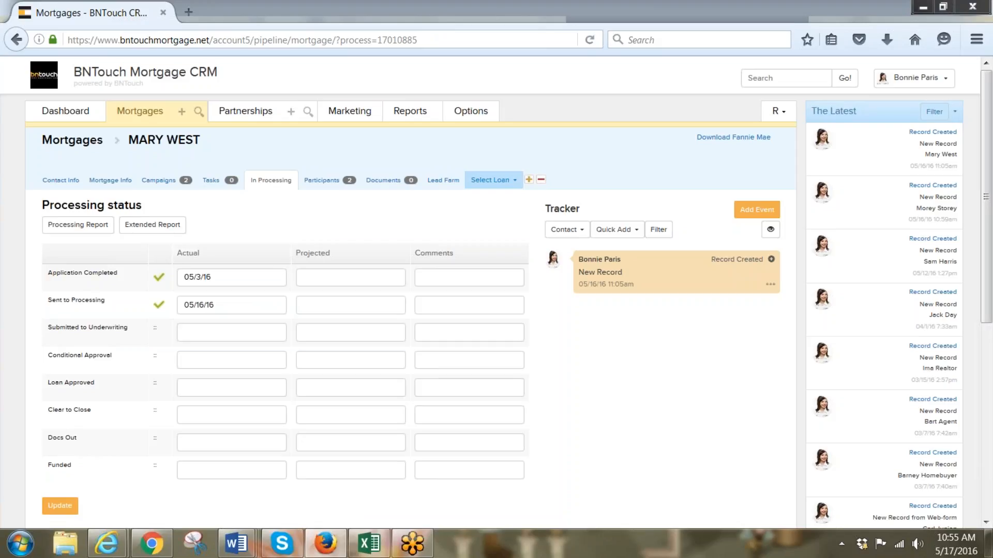
scroll(256, 310, down, 2)
click(257, 247)
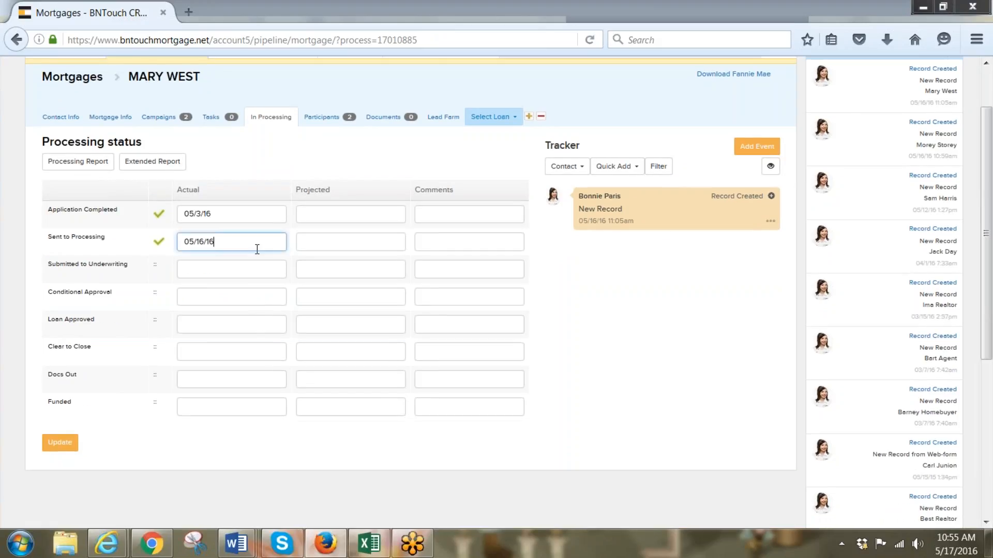
scroll(261, 251, up, 2)
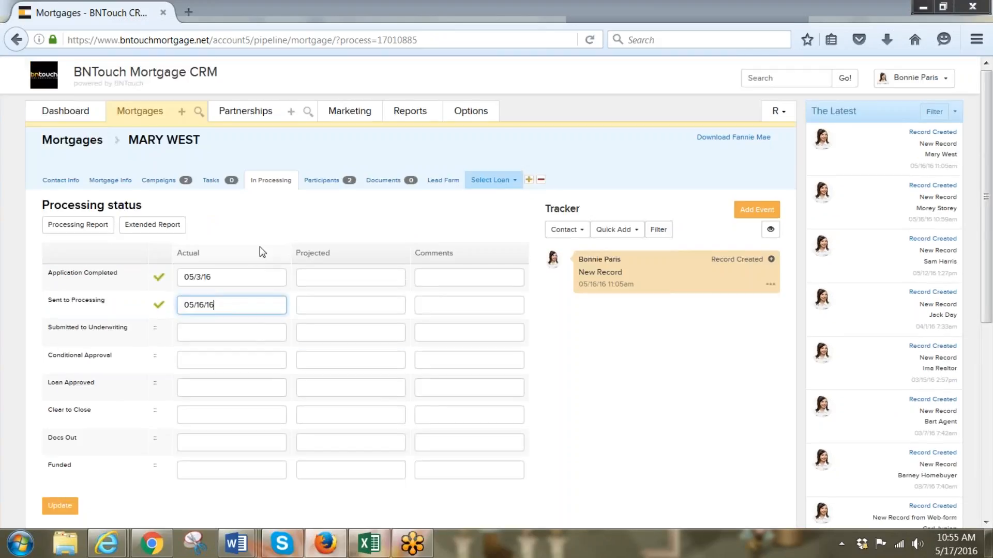
click(245, 111)
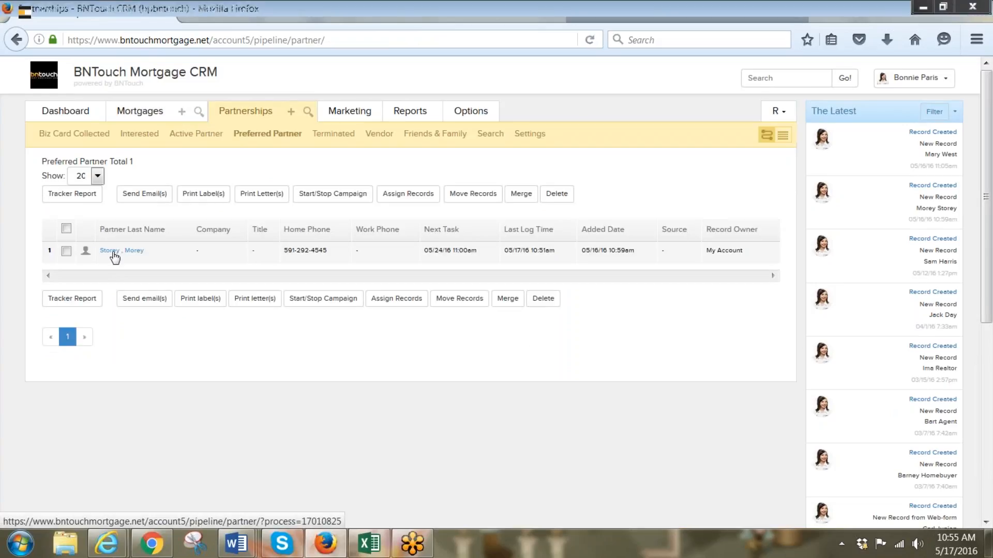
Open the preferred partner's record and look over its contact and partnership details
click(110, 251)
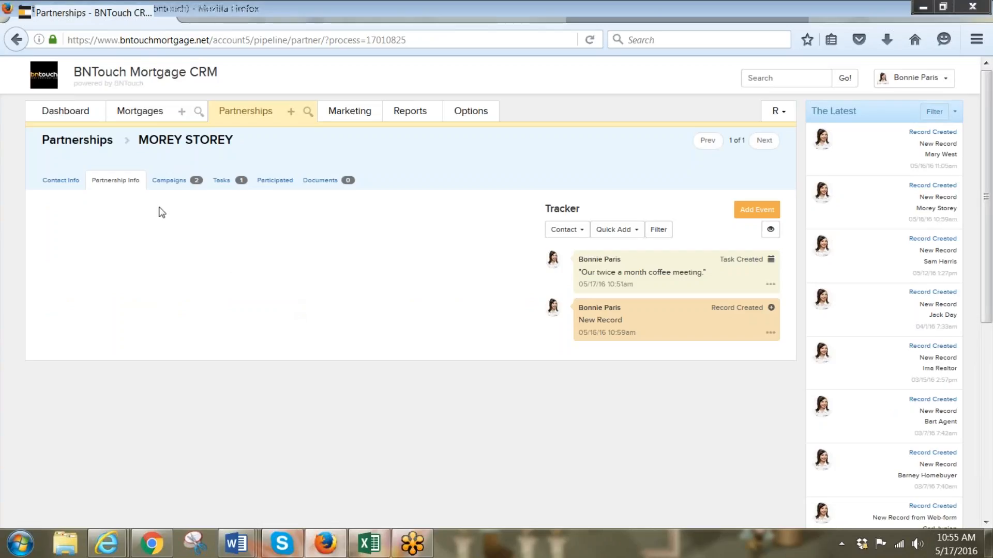
click(68, 185)
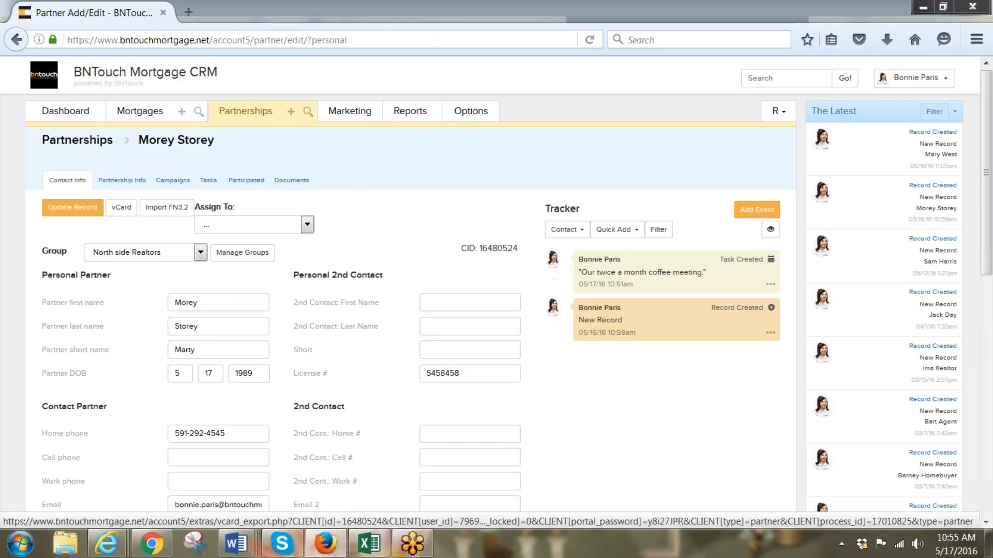
click(117, 182)
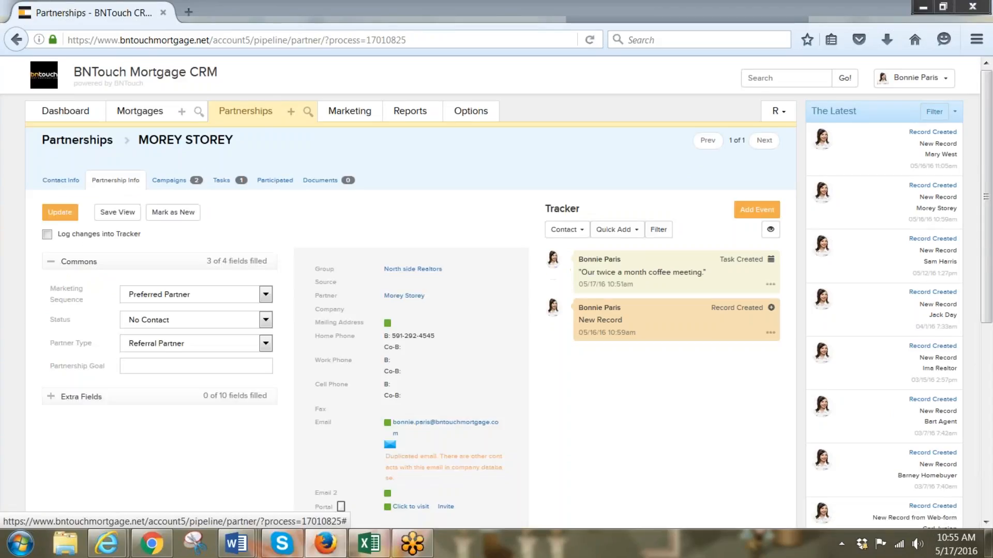
scroll(512, 421, down, 3)
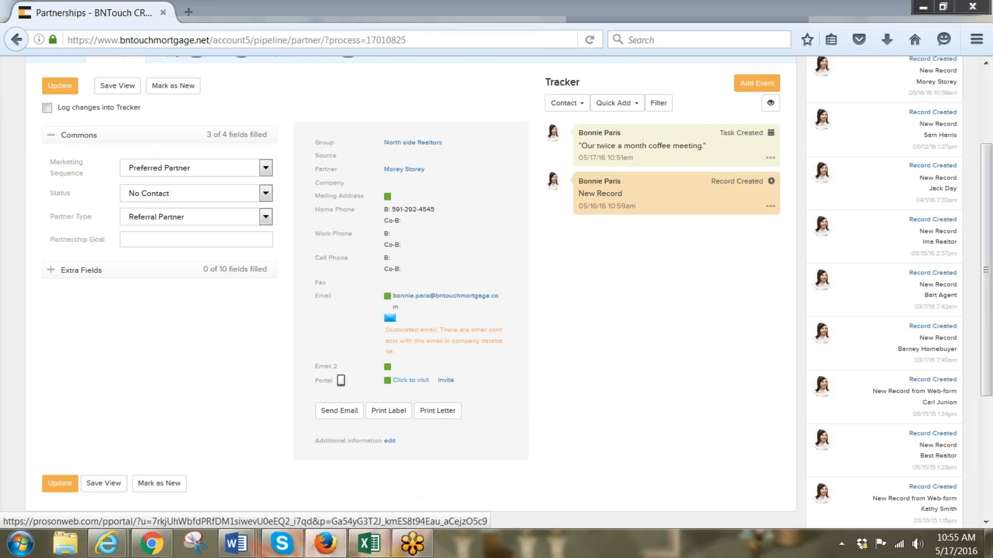
scroll(85, 361, up, 3)
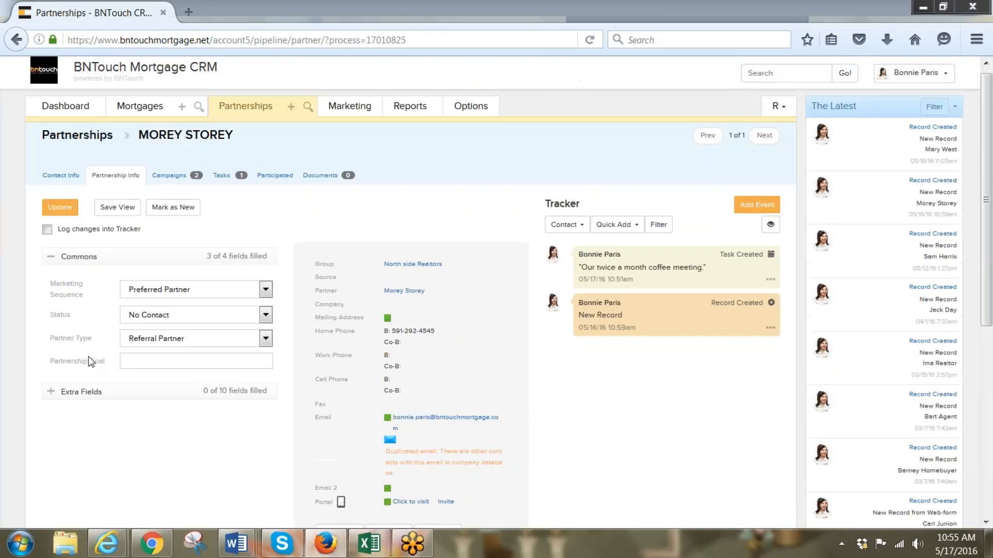
Select the partner's Individual Portal Password, then return to Partnership Info near the portal link
click(62, 181)
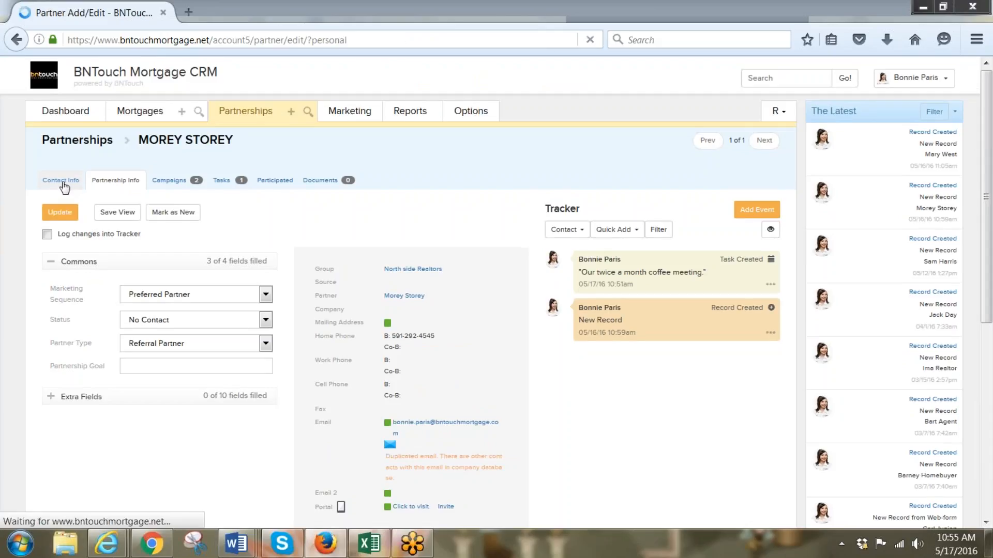
scroll(291, 395, down, 5)
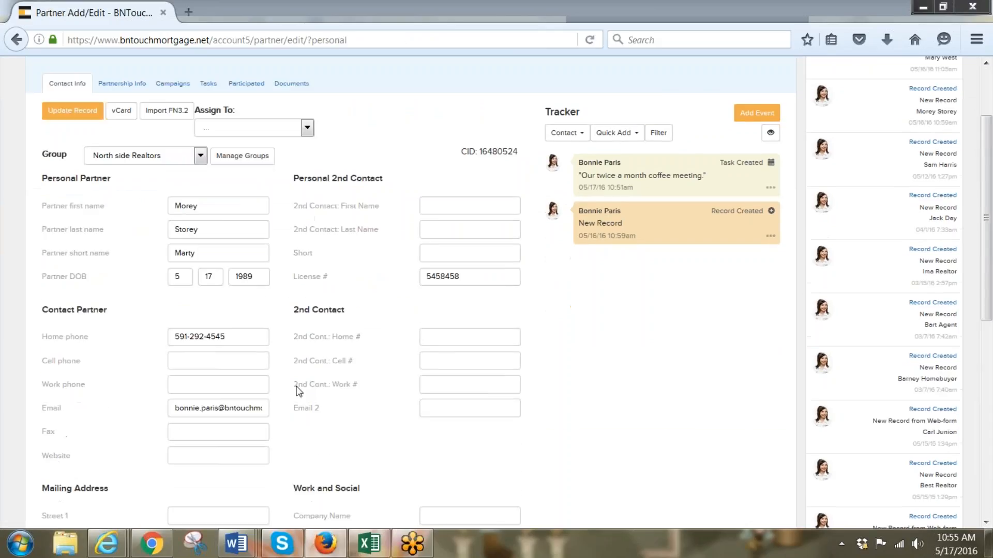
scroll(290, 395, down, 6)
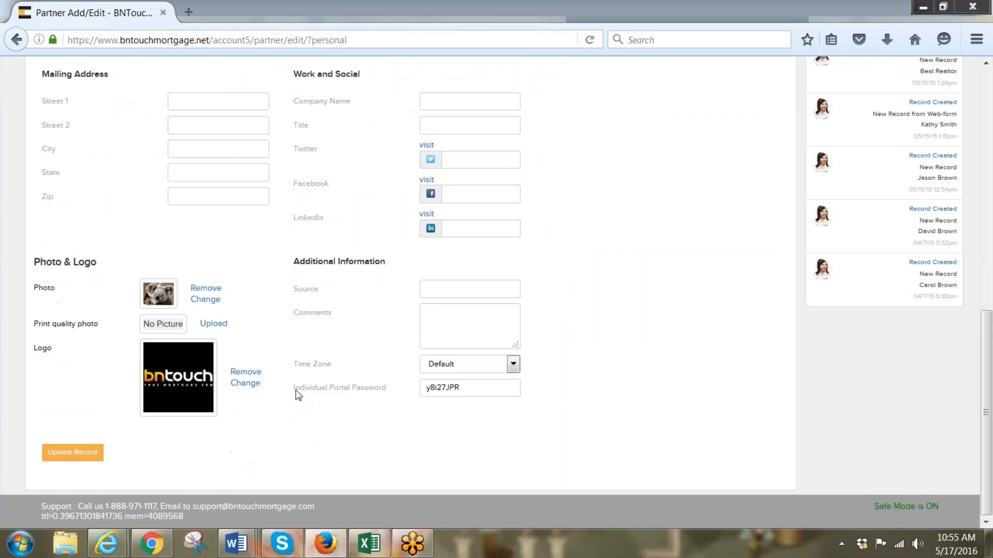
drag(459, 388, 412, 386)
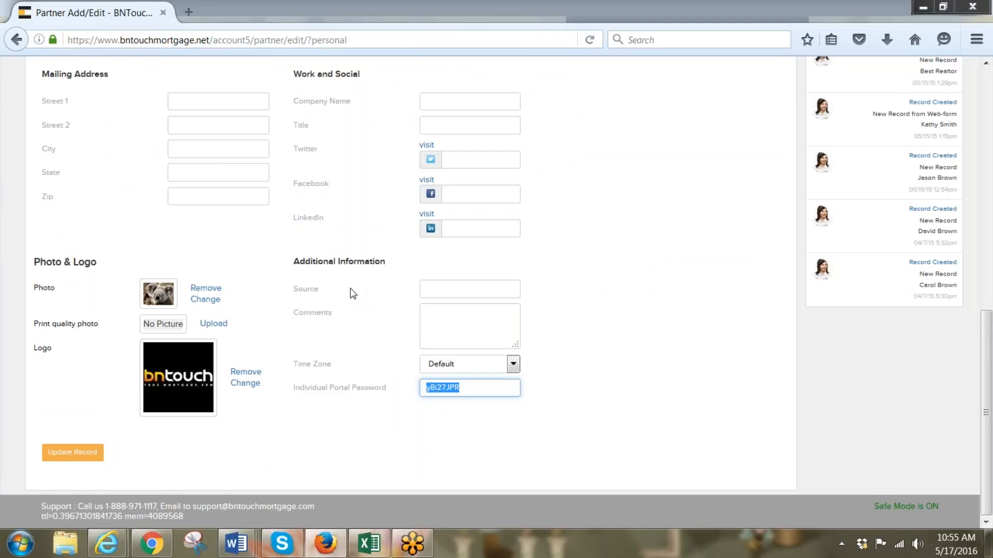
scroll(360, 295, up, 2)
scroll(357, 292, up, 10)
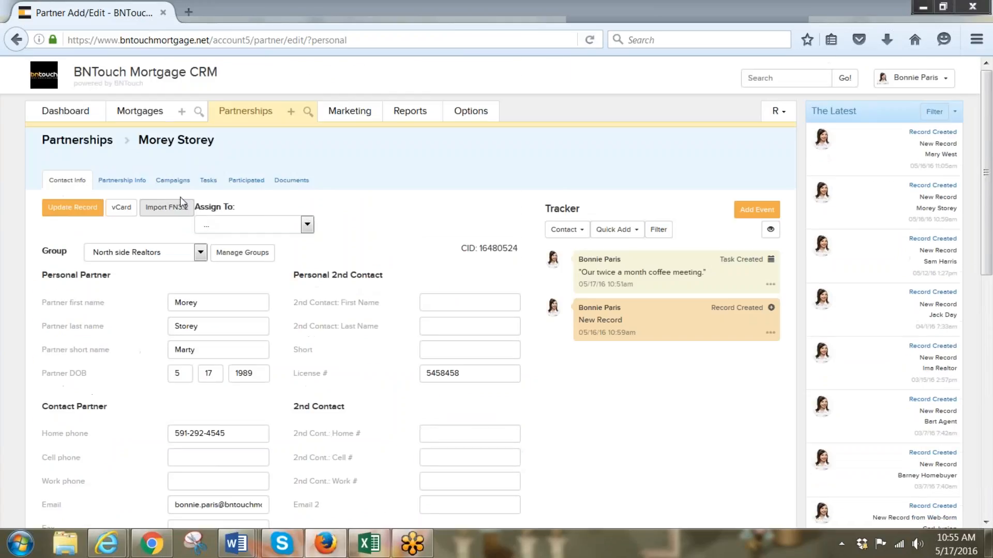
click(137, 183)
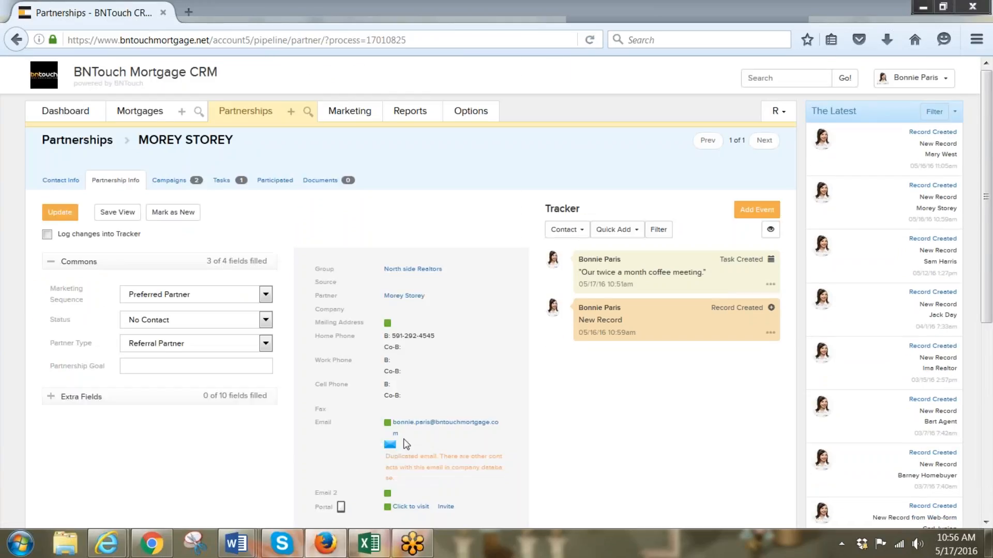
scroll(404, 444, down, 2)
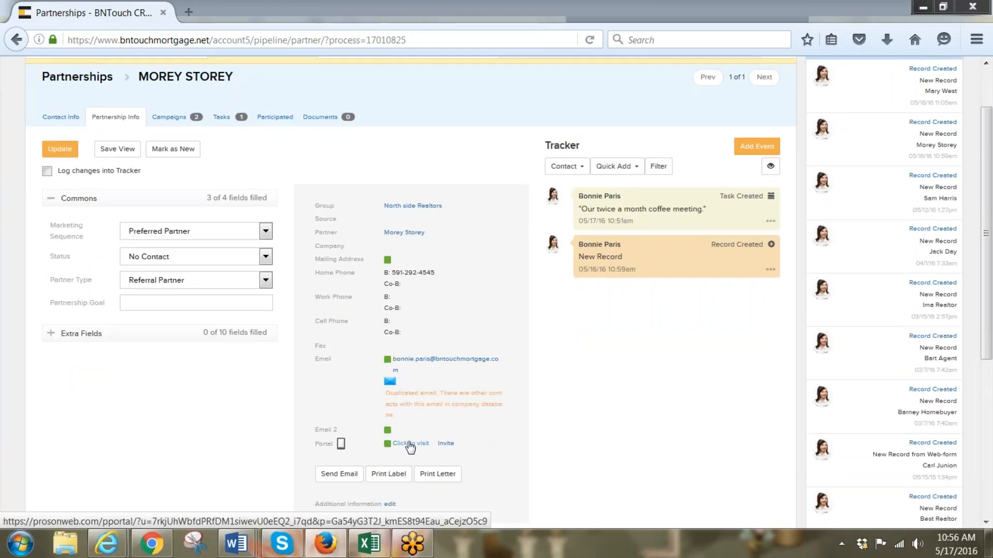
Open the partner's portal in a new tab and browse its Home page
click(409, 444)
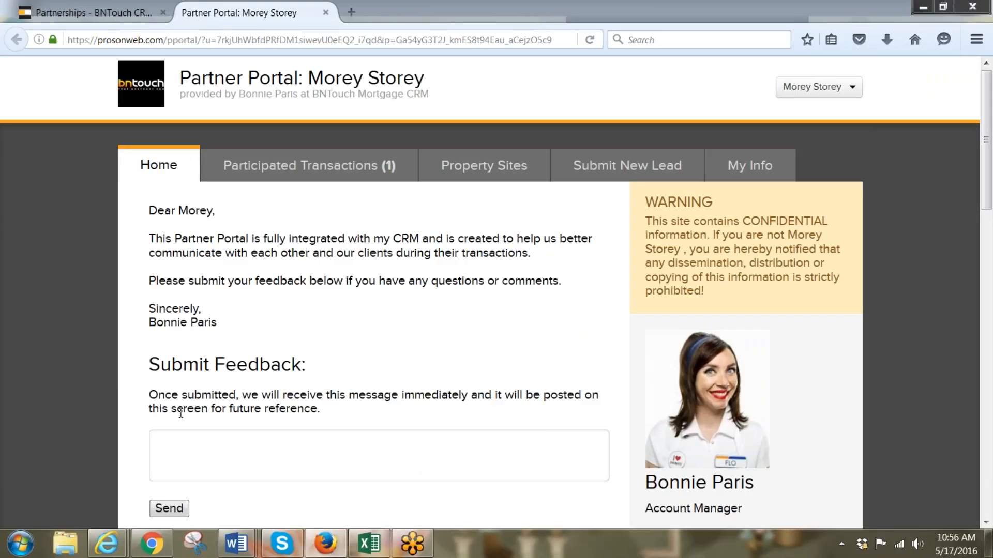
scroll(301, 329, down, 3)
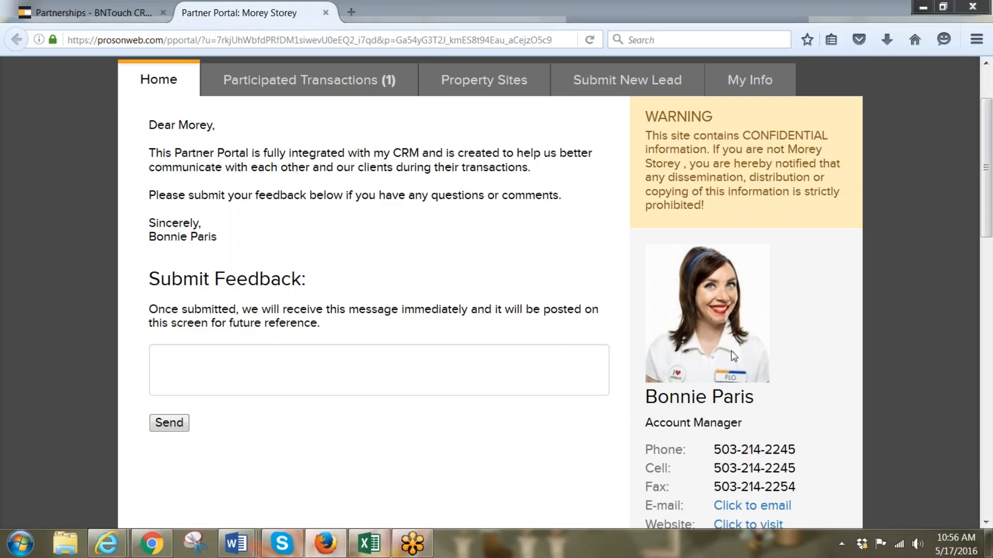
scroll(399, 464, down, 3)
scroll(399, 464, up, 5)
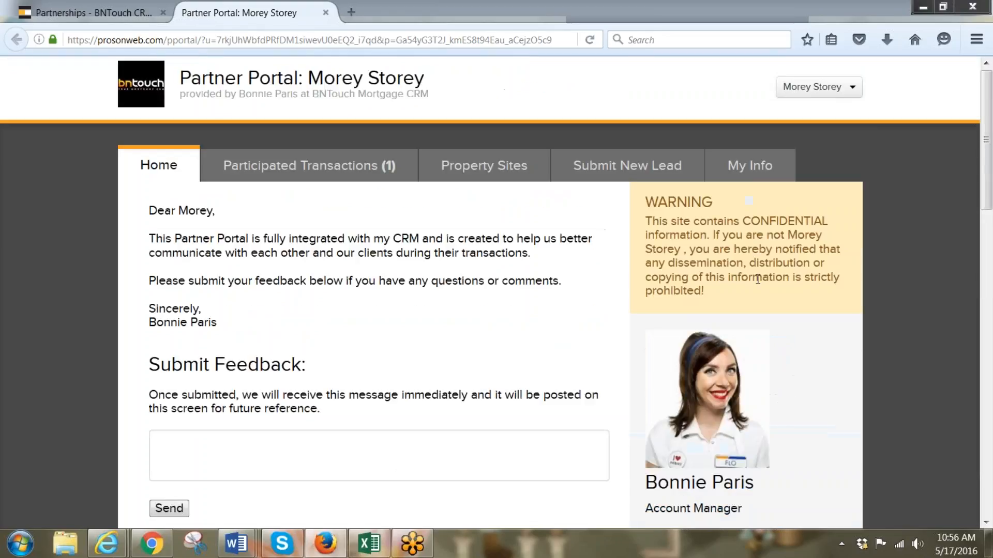
Review the partner's My Info, then list Participated Transactions showing one In Processing loan
click(773, 165)
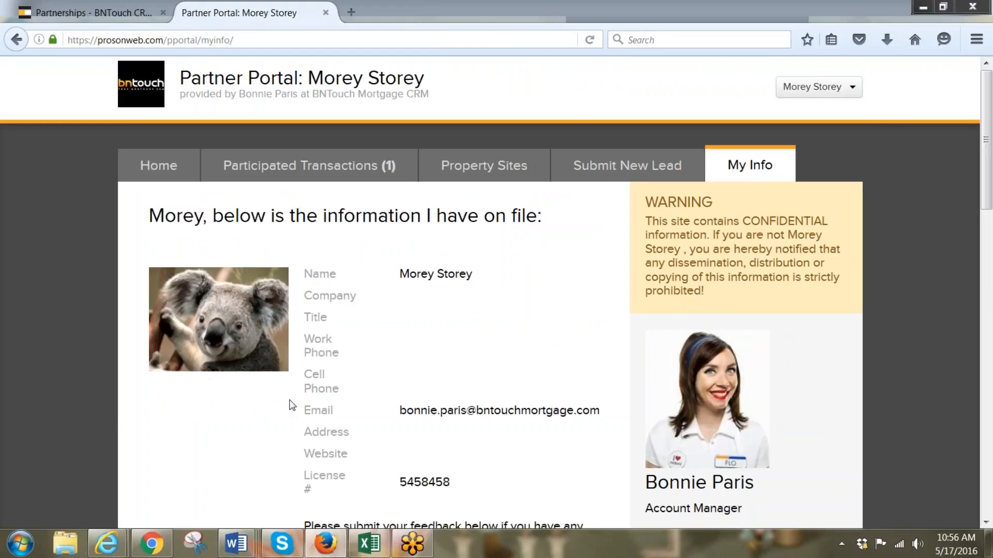
scroll(295, 405, down, 1)
scroll(294, 405, down, 2)
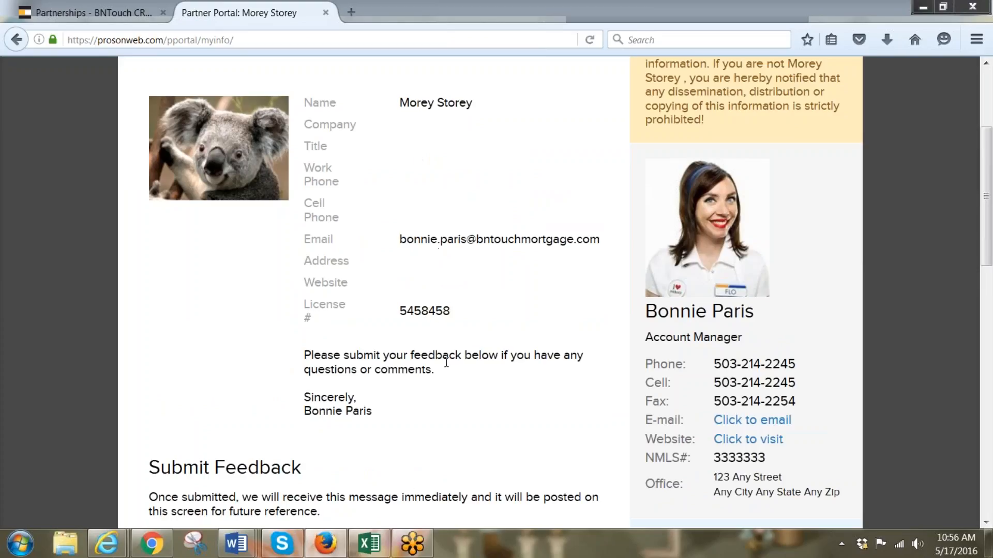
scroll(447, 362, down, 6)
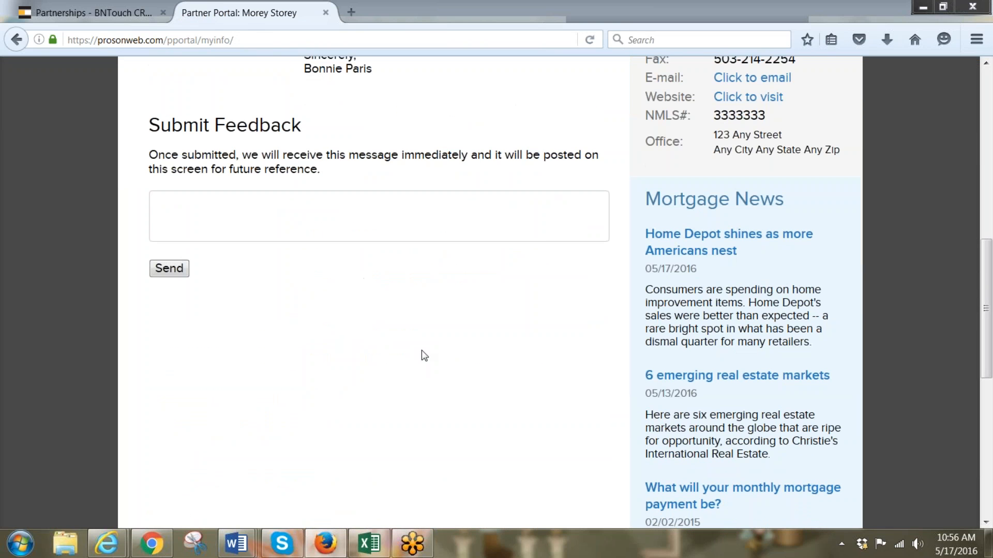
scroll(343, 315, up, 8)
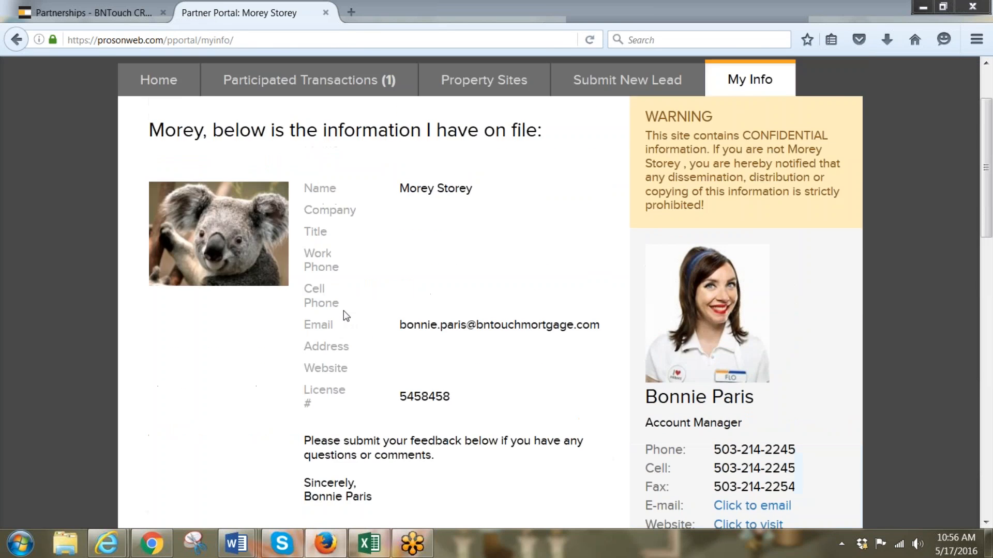
scroll(343, 311, up, 2)
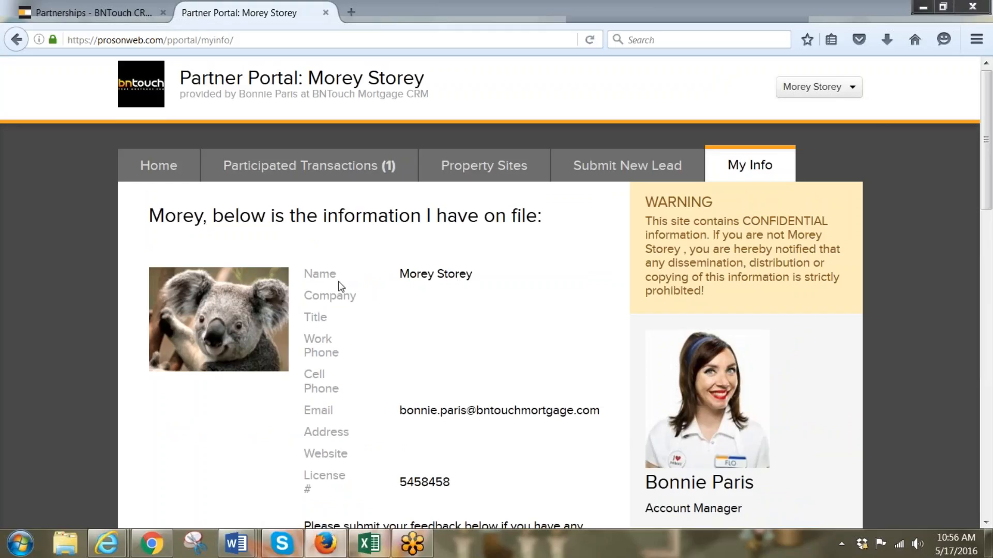
click(312, 167)
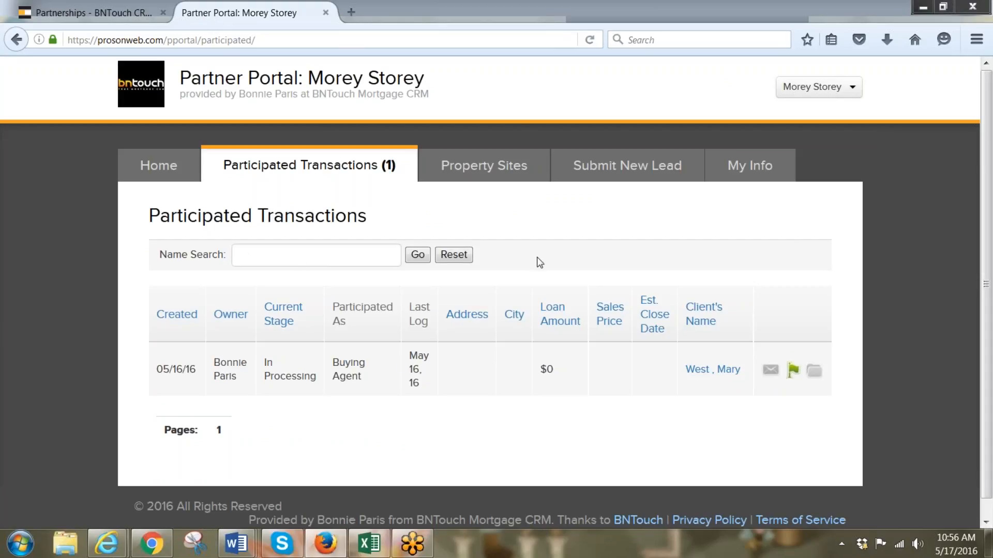
Look through the client's transaction details, then open Property Sites, which lists no sites
click(696, 369)
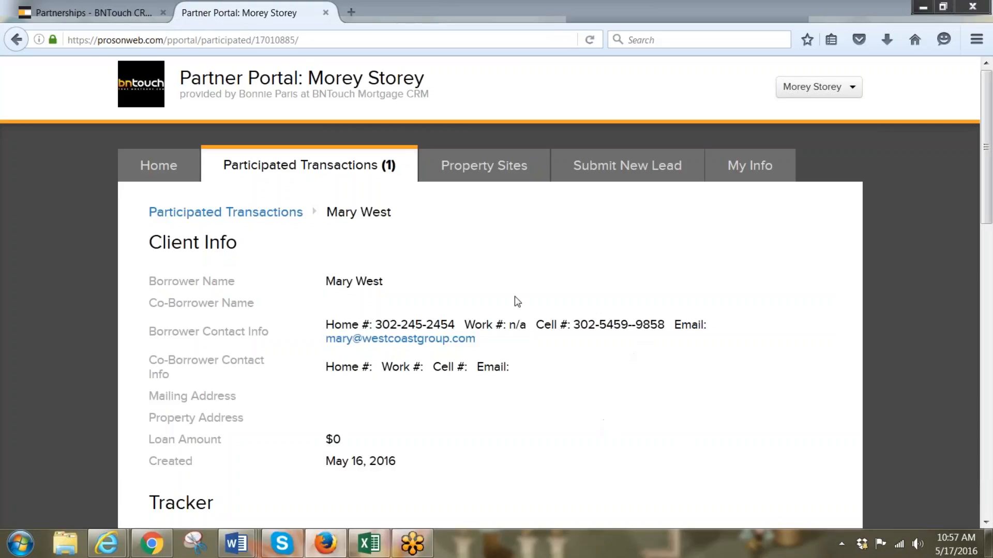
scroll(523, 300, down, 8)
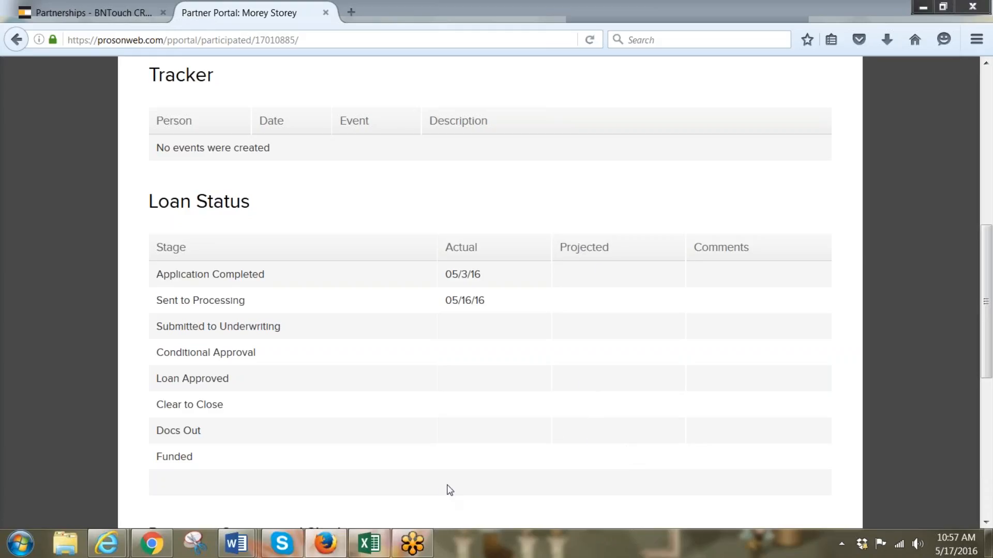
scroll(443, 445, down, 3)
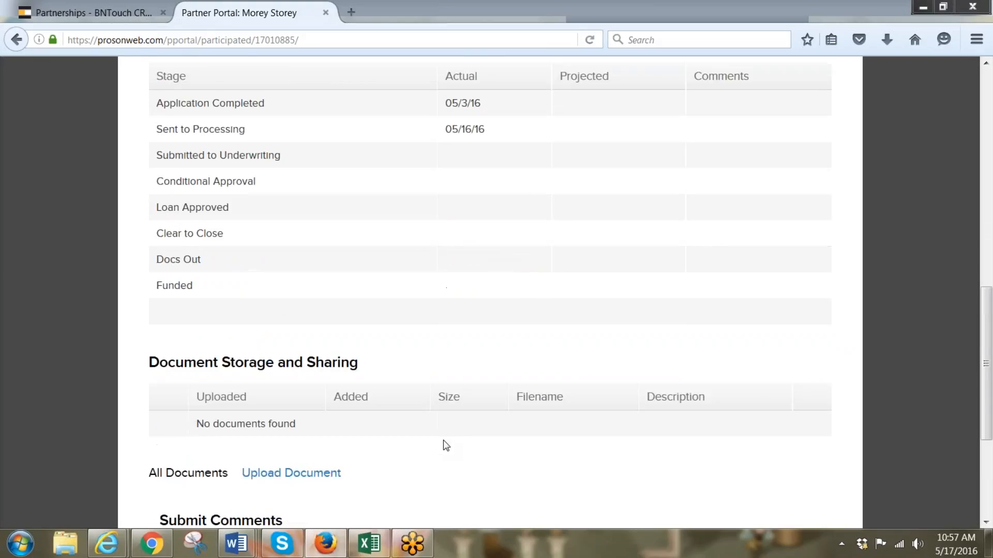
scroll(446, 446, up, 2)
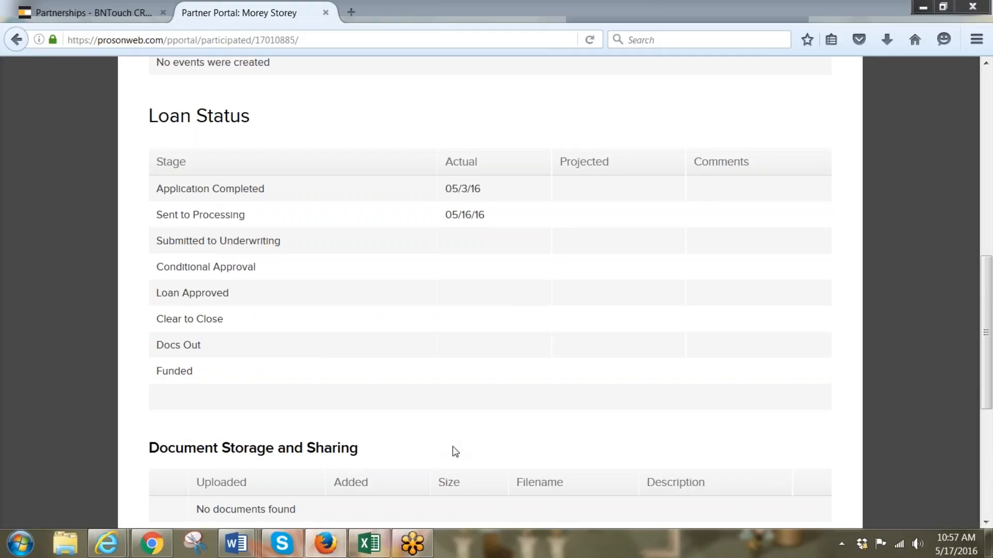
scroll(476, 432, up, 9)
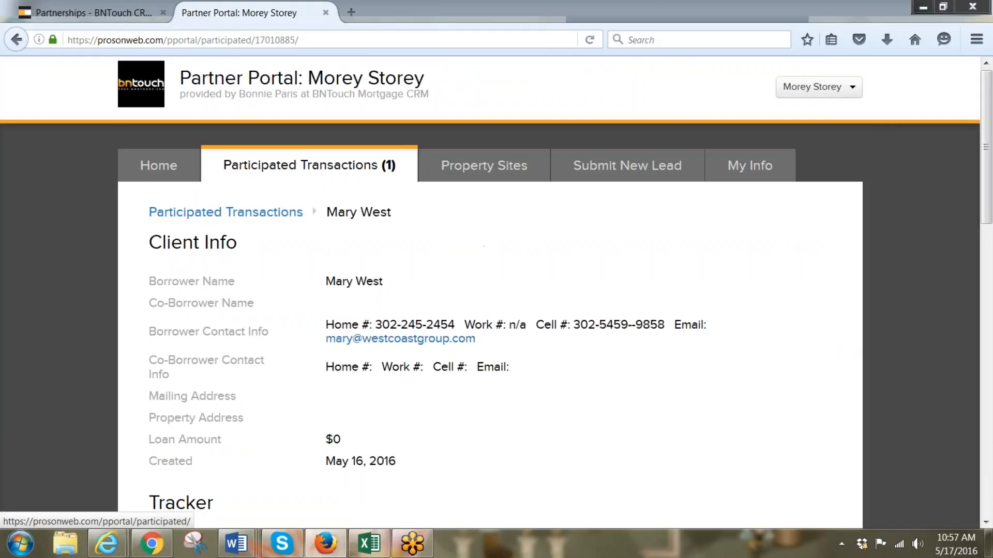
click(460, 180)
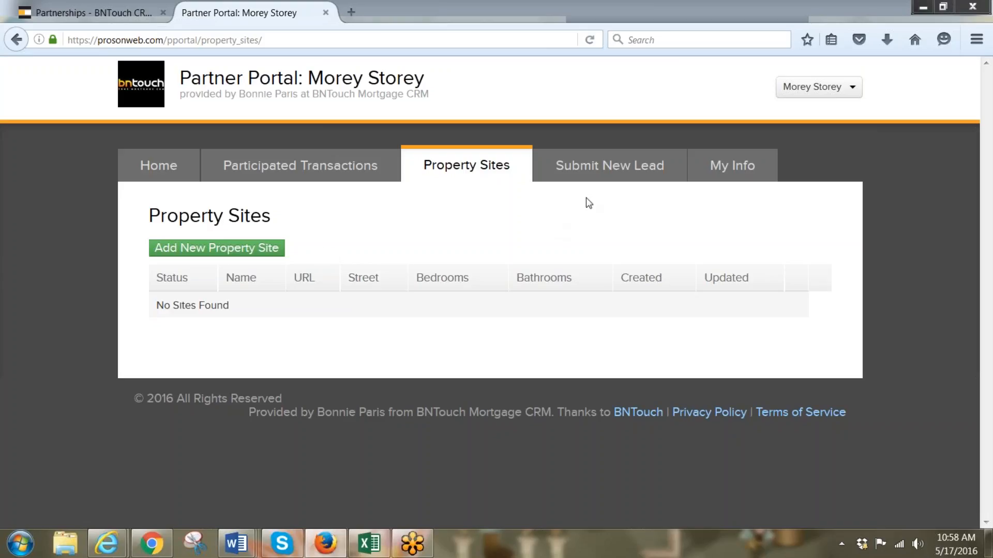
Start a new lead in the Partner Portal and set its loan purpose to Purch
click(593, 178)
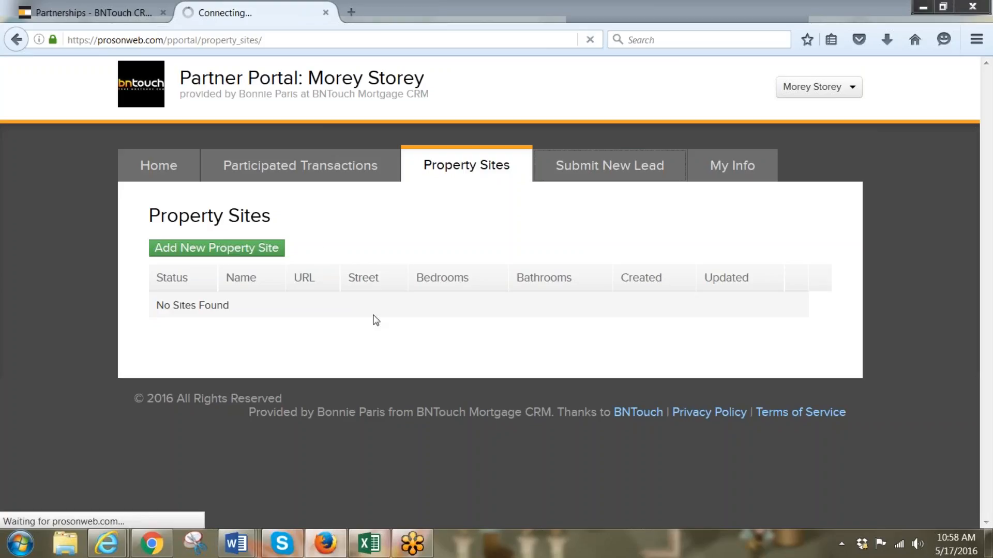
scroll(387, 295, down, 3)
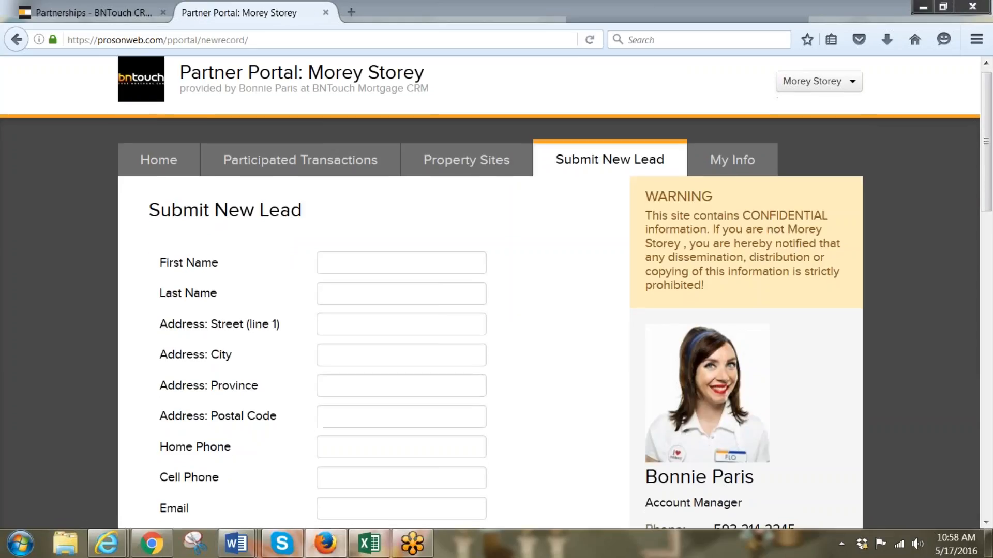
click(336, 131)
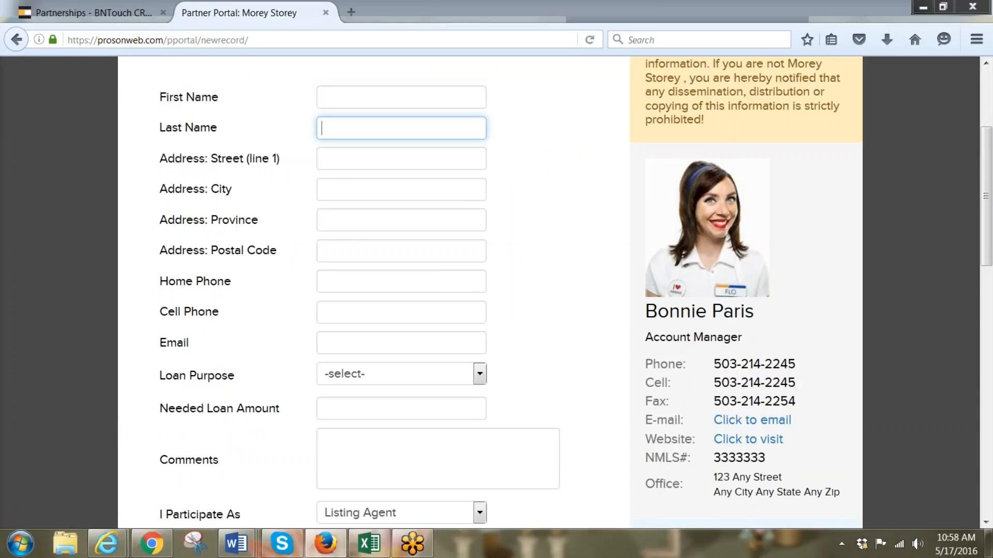
click(360, 159)
scroll(370, 211, down, 5)
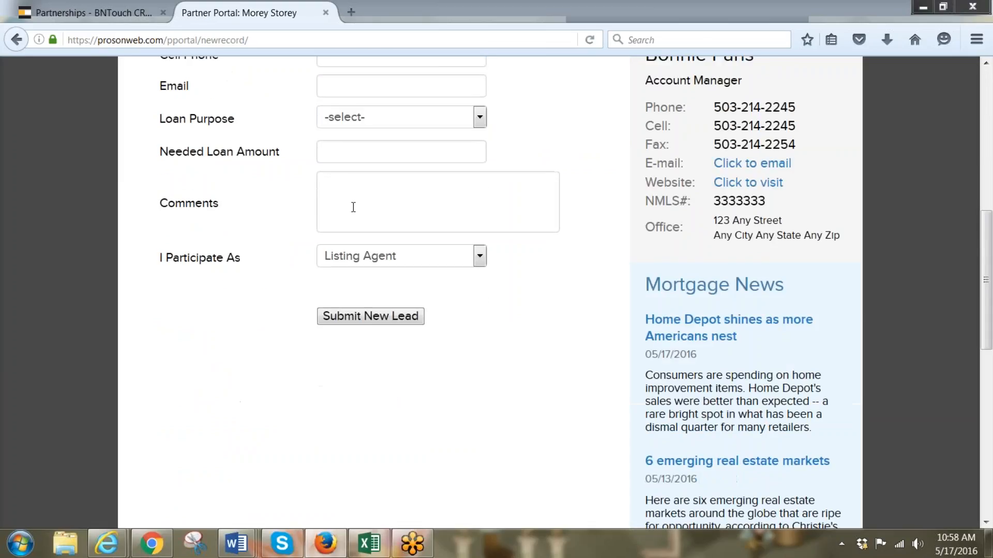
click(480, 122)
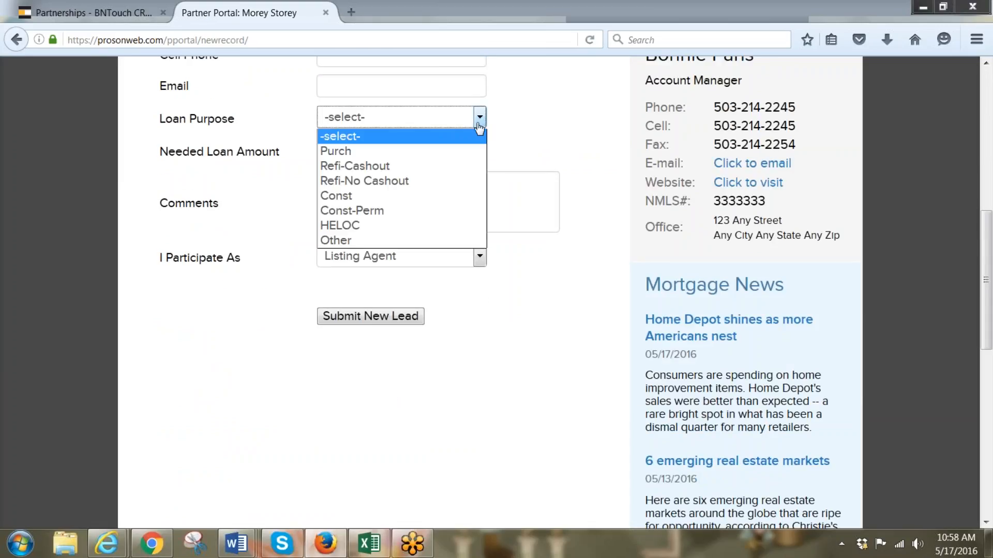
click(447, 152)
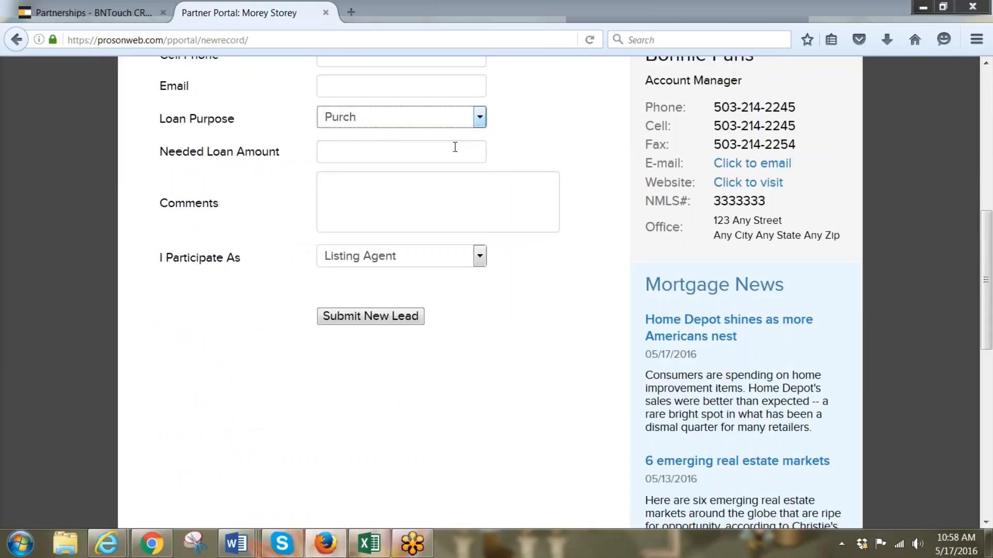
Set the participation role to Buying Agent, submit the lead, and view My Info
click(418, 154)
click(443, 207)
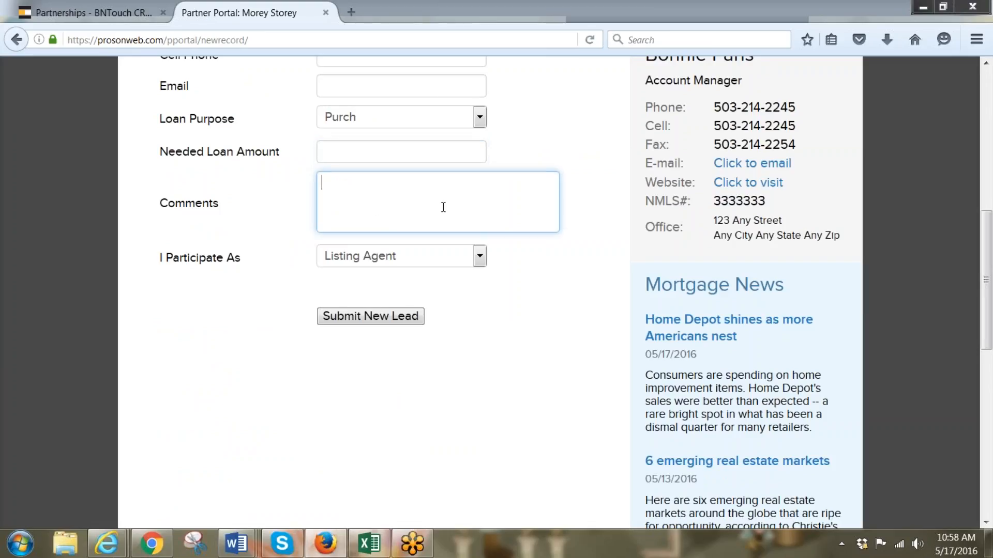
click(481, 258)
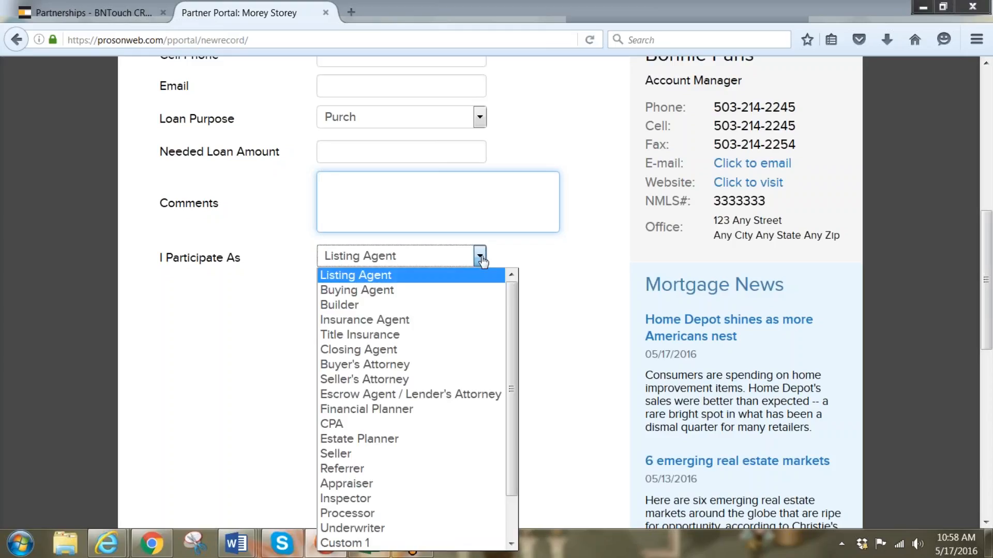
click(455, 290)
click(395, 326)
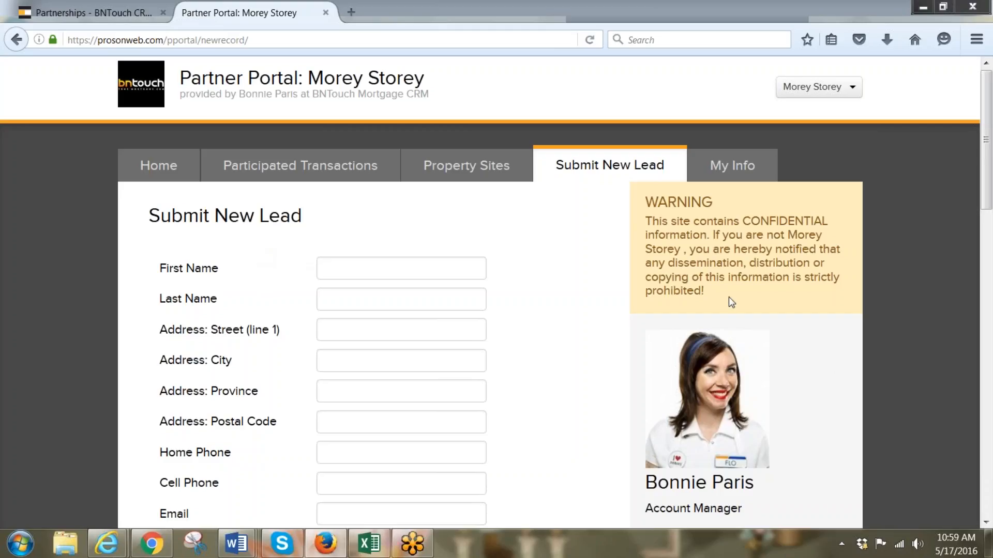
click(750, 172)
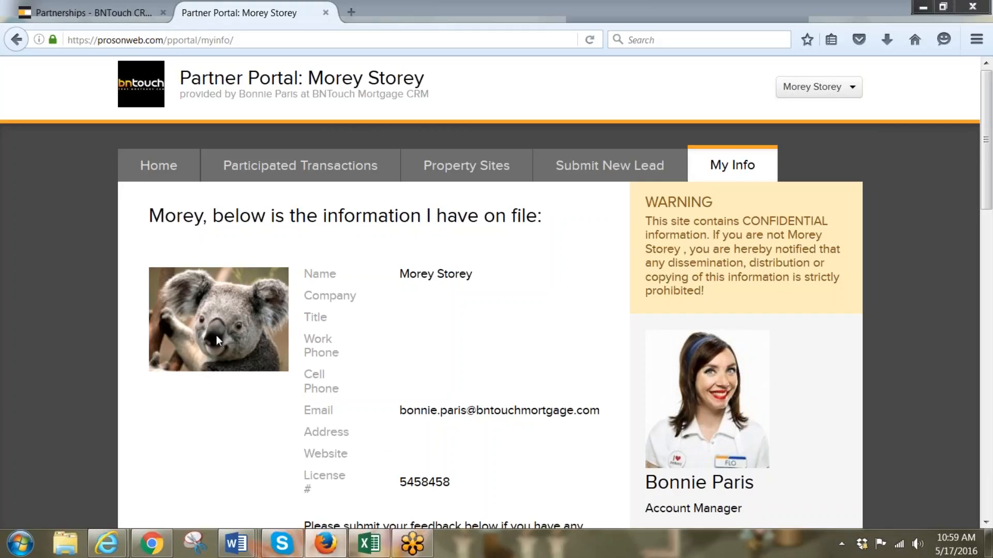
Return to the partner's Partnership Info record in the CRM browser tab
click(146, 16)
Open the Marketing Campaigns list and scroll down to the co-branded partner portal campaign
scroll(497, 290, up, 2)
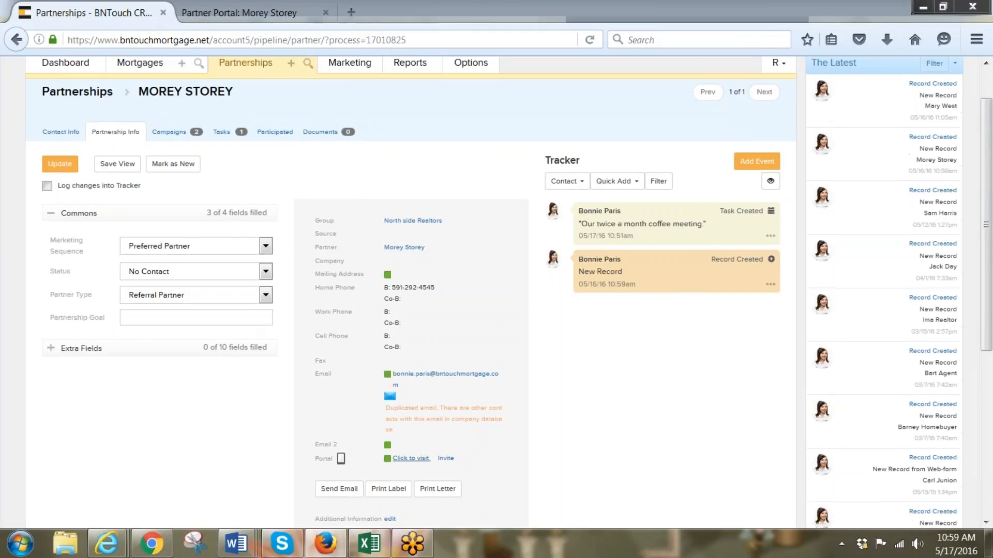
click(350, 111)
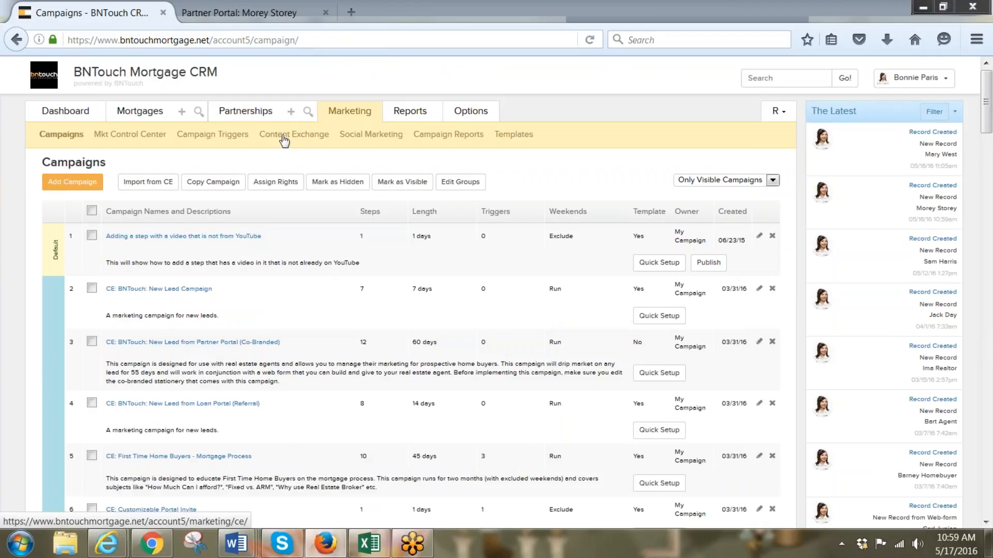
scroll(297, 306, down, 3)
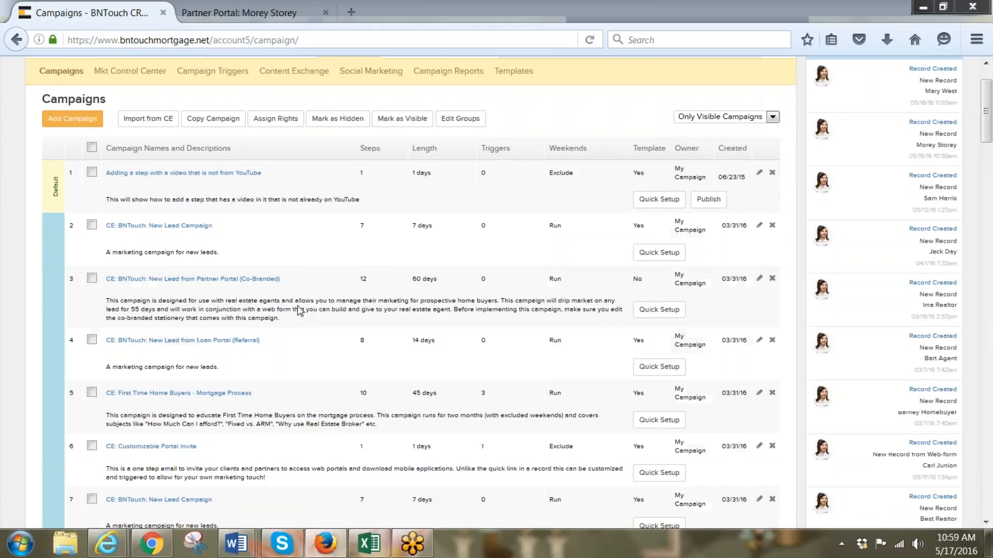
scroll(298, 309, down, 3)
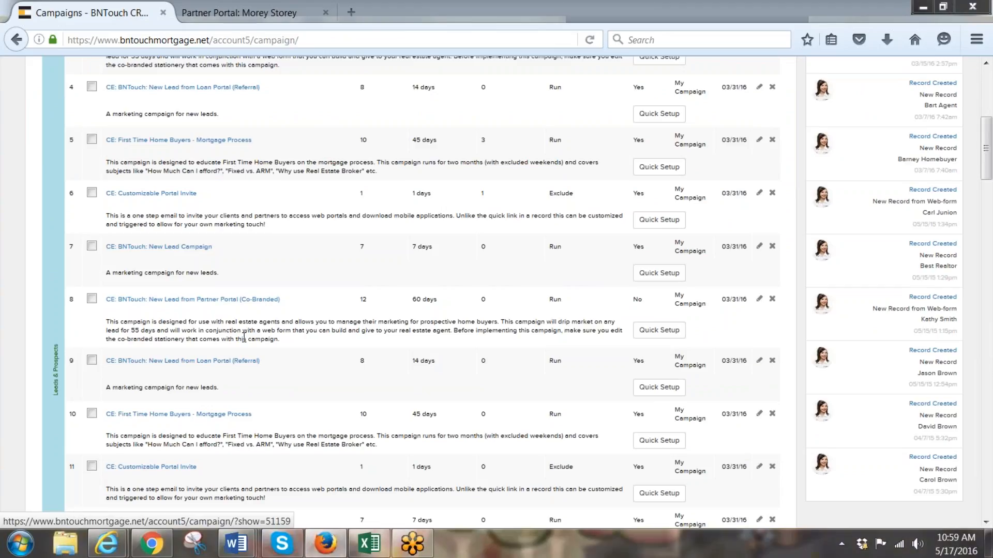
Open the CE: BNTouch: New Lead from Partner Portal (Co-Branded) campaign and review its 12 steps
click(222, 300)
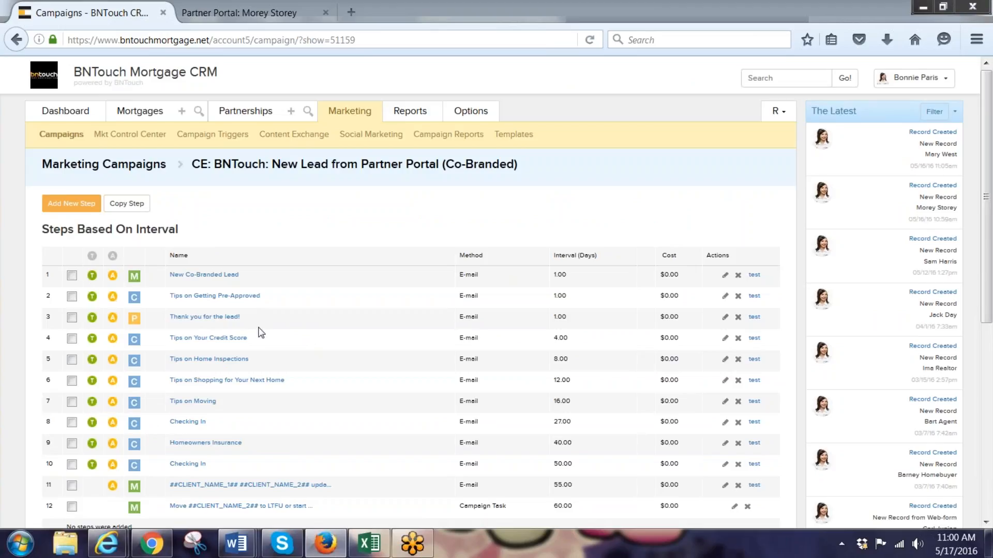
scroll(260, 333, down, 2)
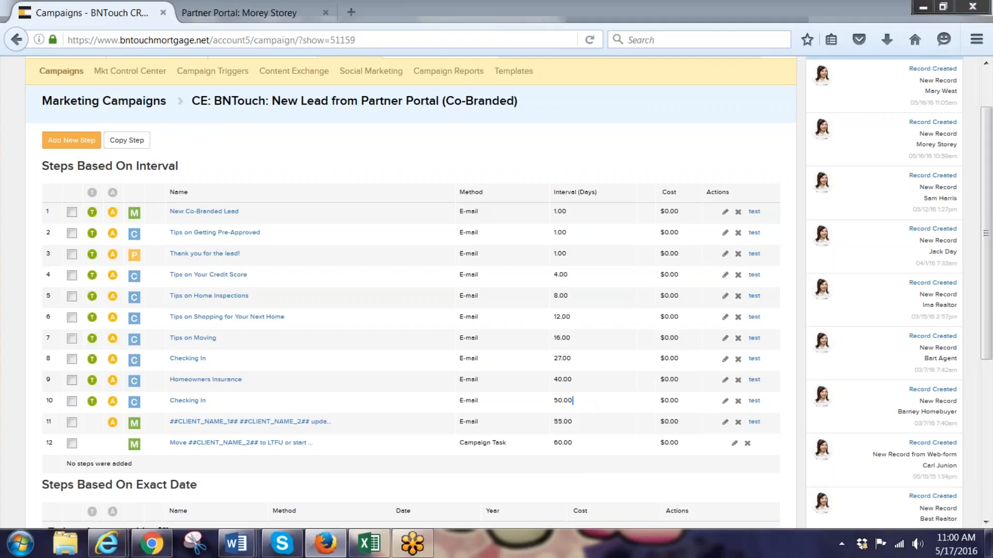
drag(573, 403, 551, 401)
scroll(129, 280, up, 2)
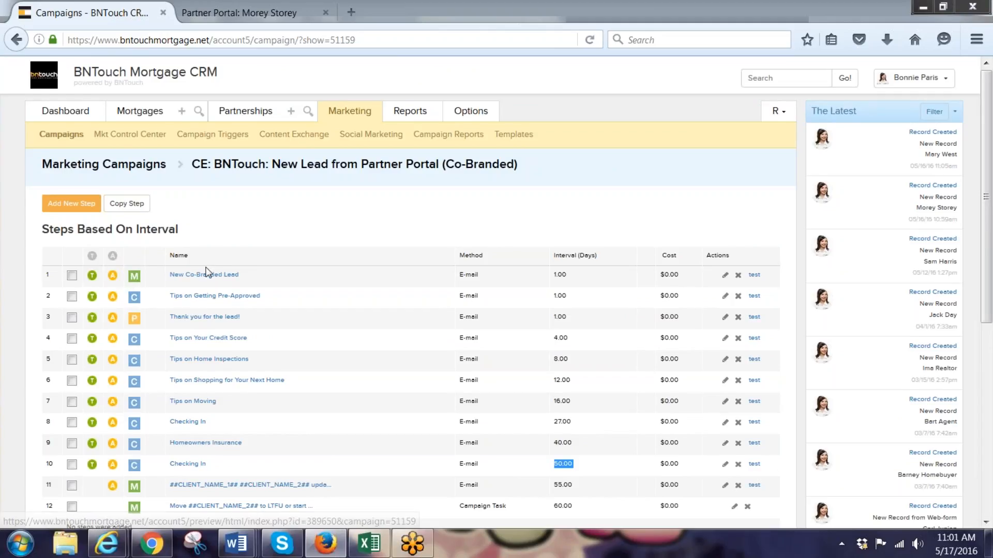
Preview the New Co-Branded Lead 'Thank you for the lead!' email, then return to the campaign
click(178, 316)
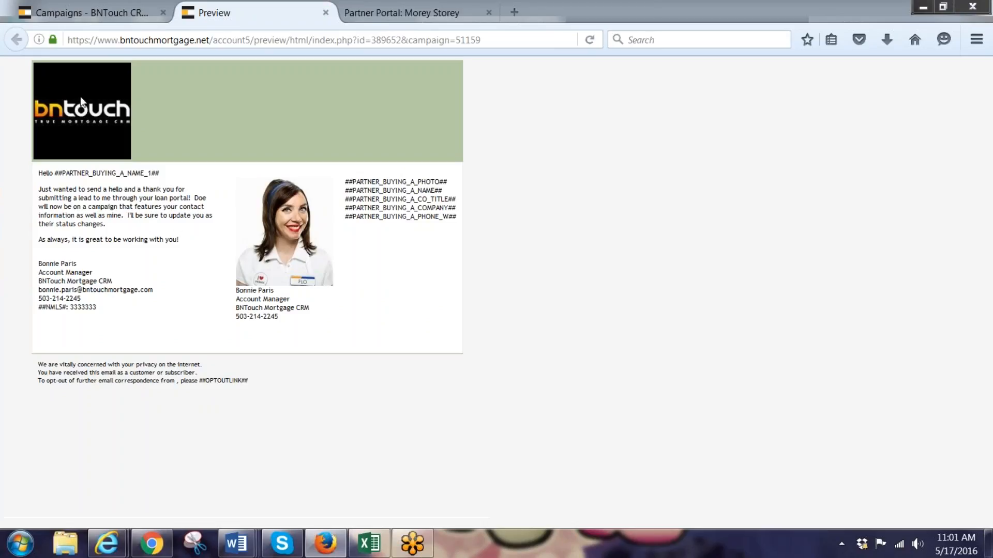
click(110, 10)
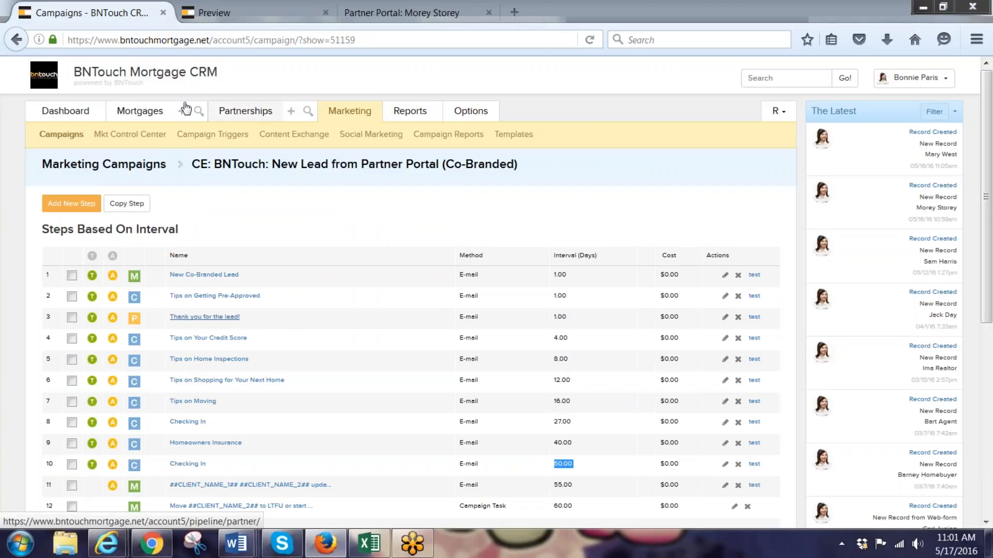
Go to the Options page and choose '7. Import' to reach CSV Import
click(489, 120)
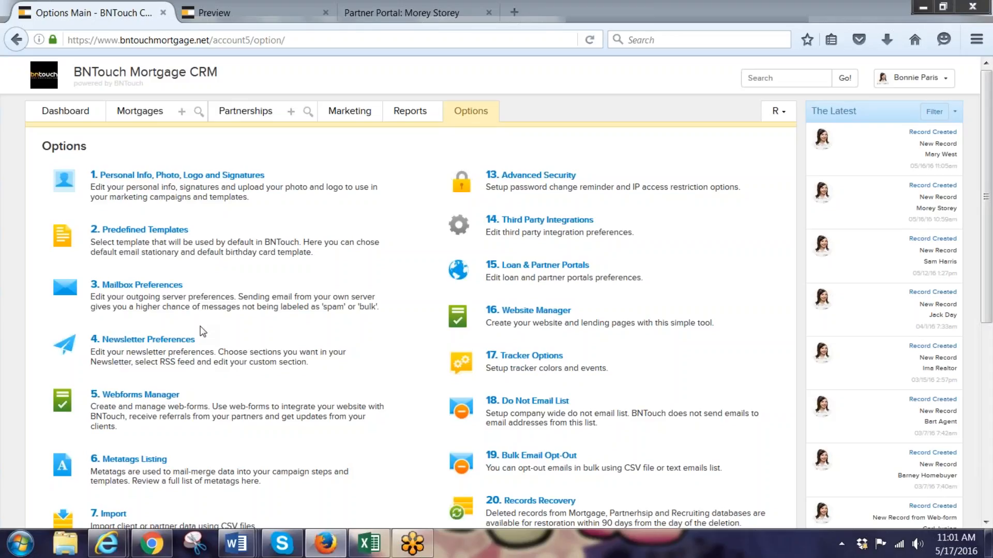
scroll(202, 331, down, 3)
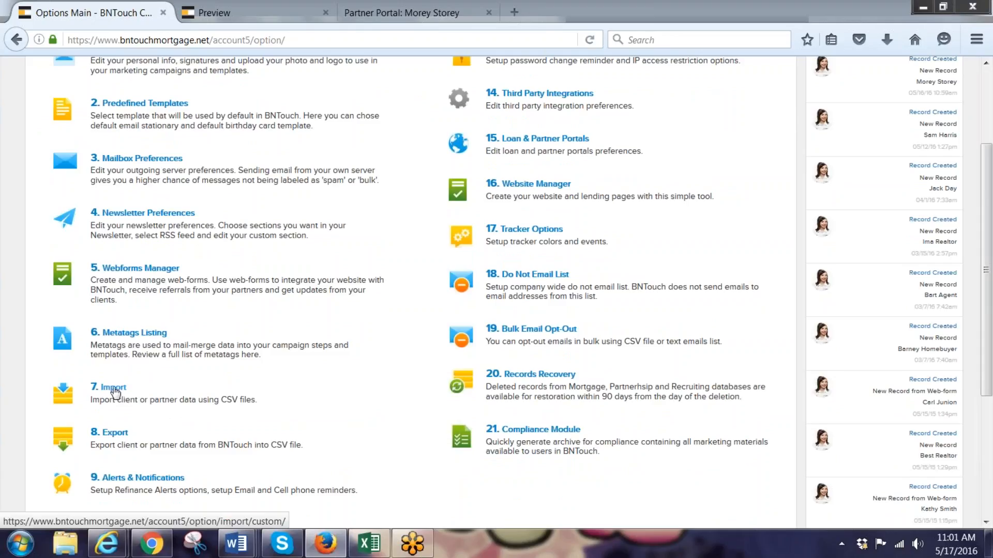
click(114, 389)
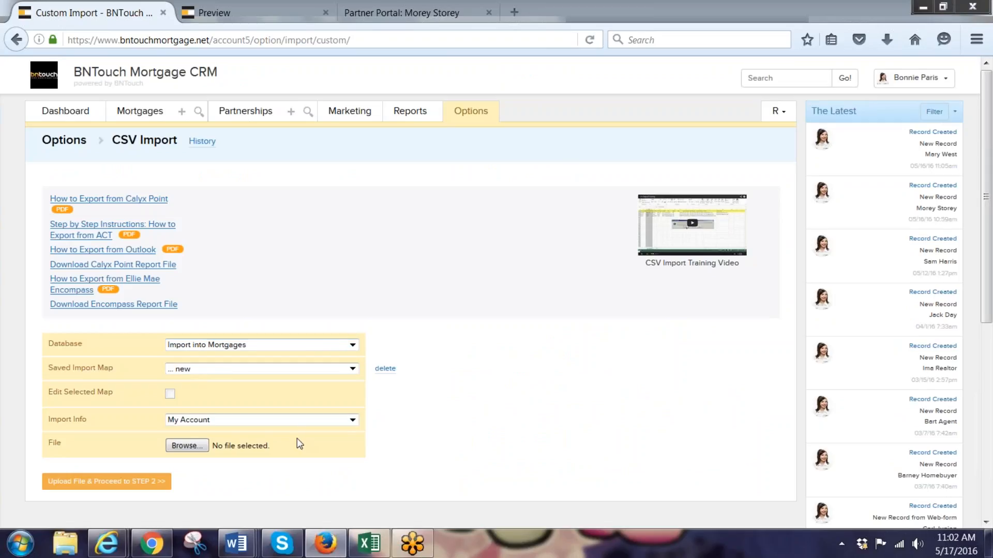
Attach 'Realtor leads for BNTouch.csv' and upload it to proceed to the mapping step
click(176, 447)
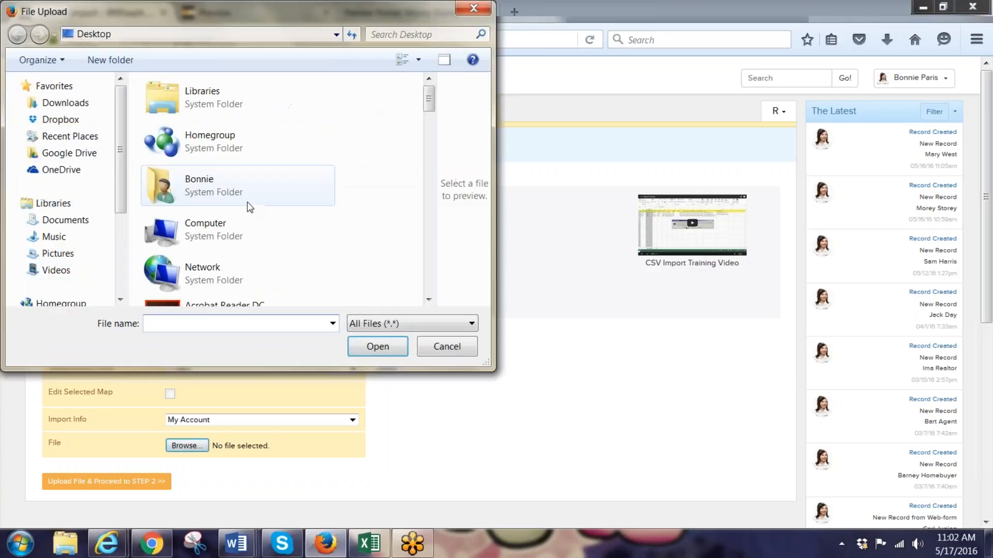
click(429, 299)
scroll(430, 300, down, 10)
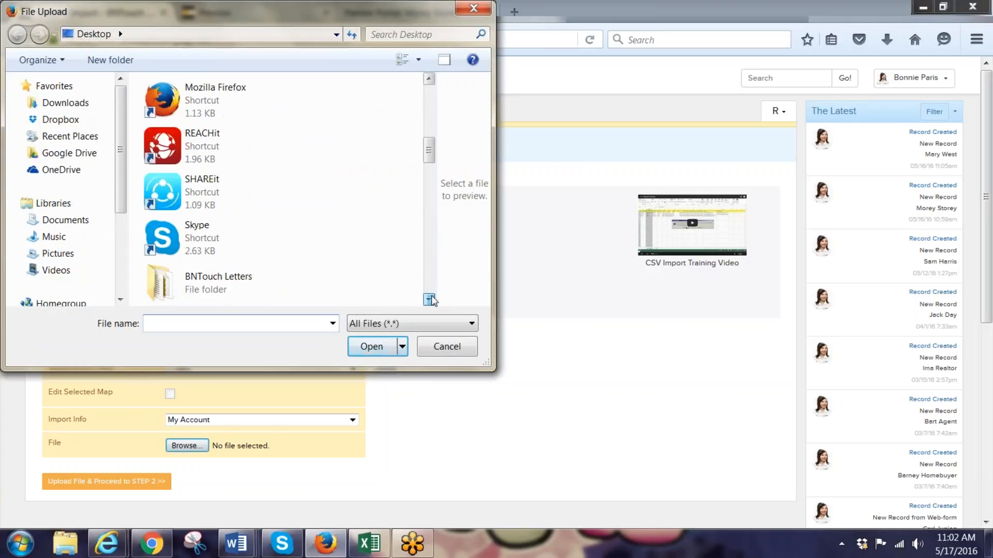
scroll(432, 301, down, 10)
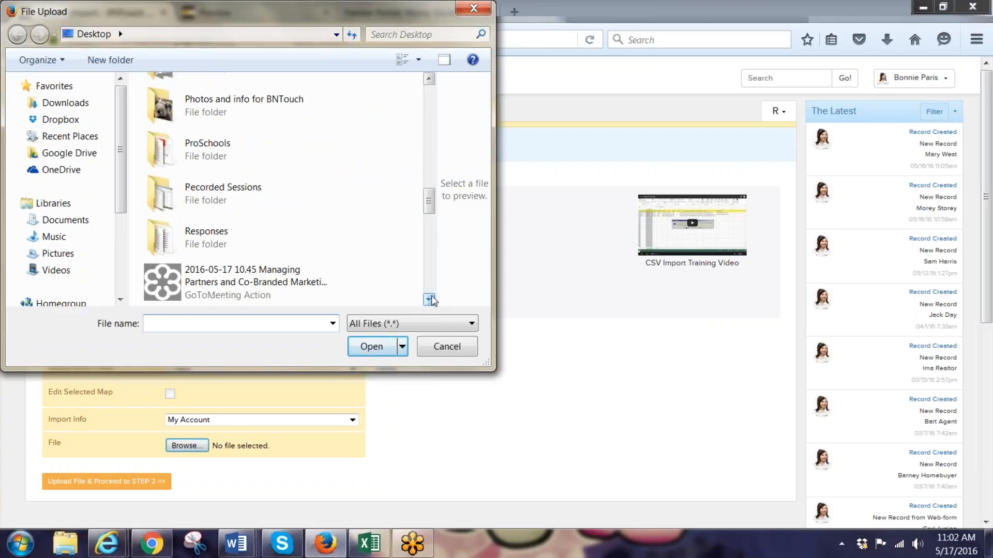
scroll(433, 300, down, 10)
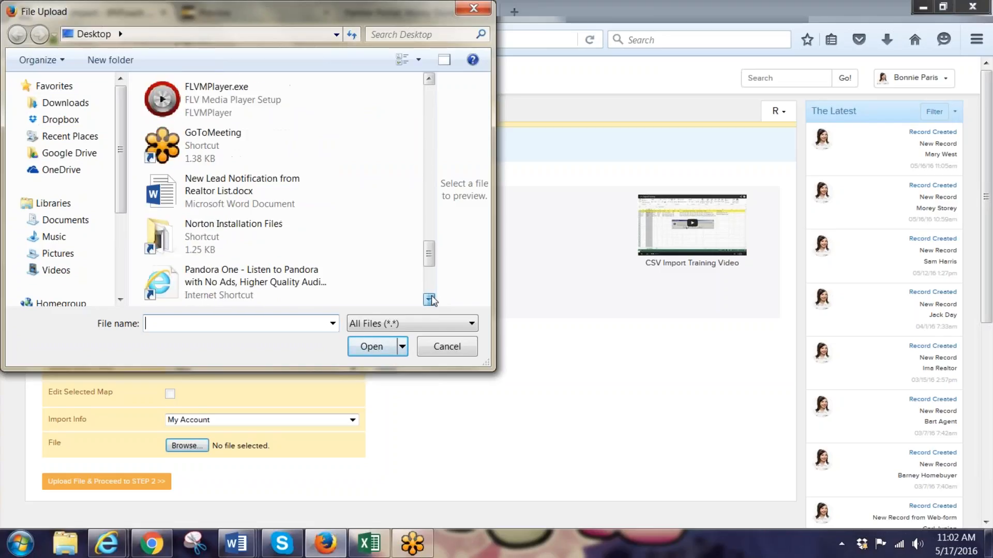
click(252, 243)
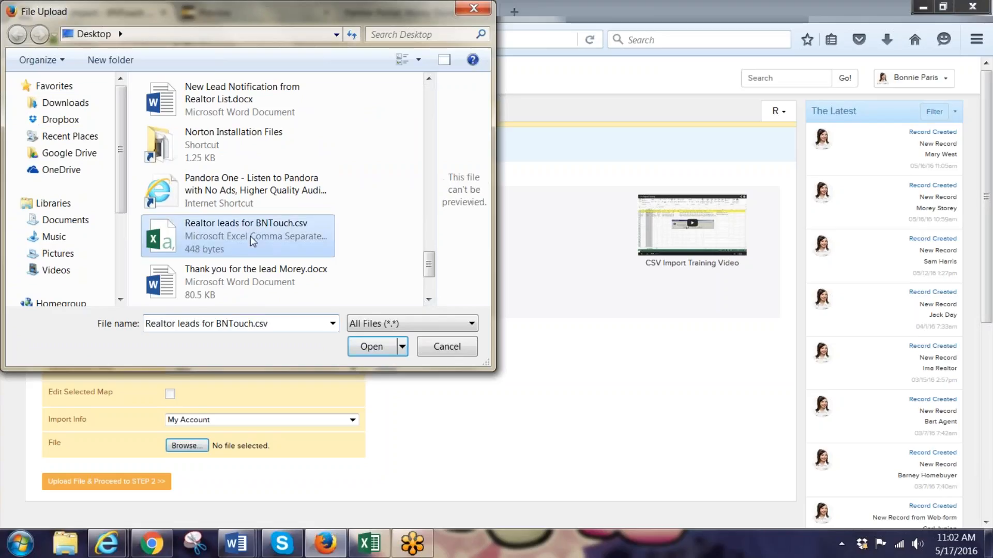
click(377, 347)
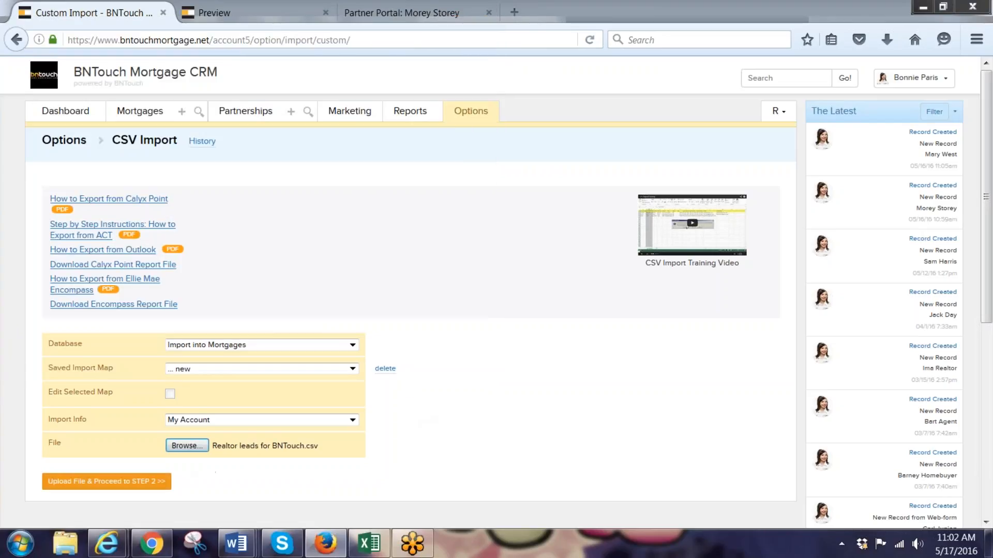
click(106, 482)
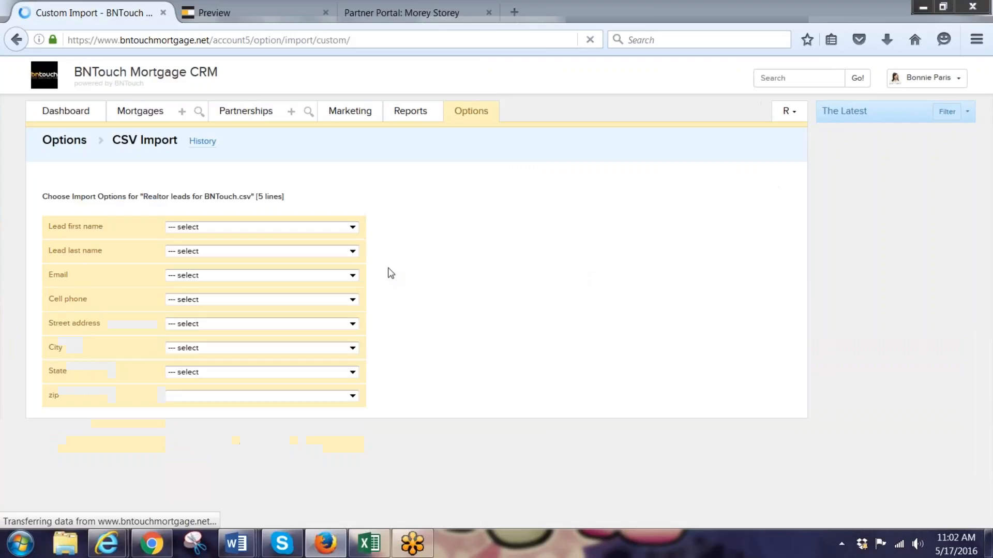
Map lead first and last name to Borrower First/Last Name, plus the Email and Cell Phone columns
click(352, 227)
click(346, 248)
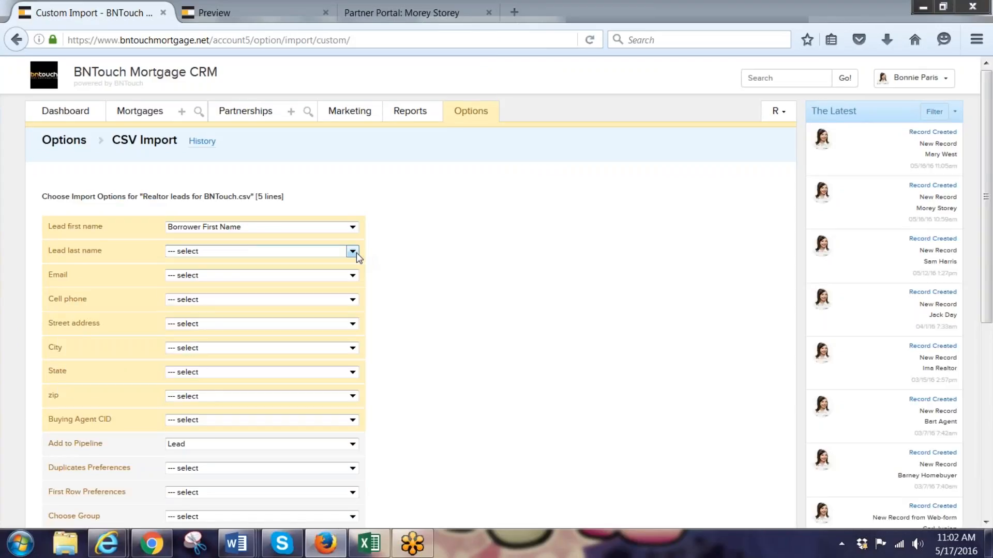
click(356, 252)
click(344, 293)
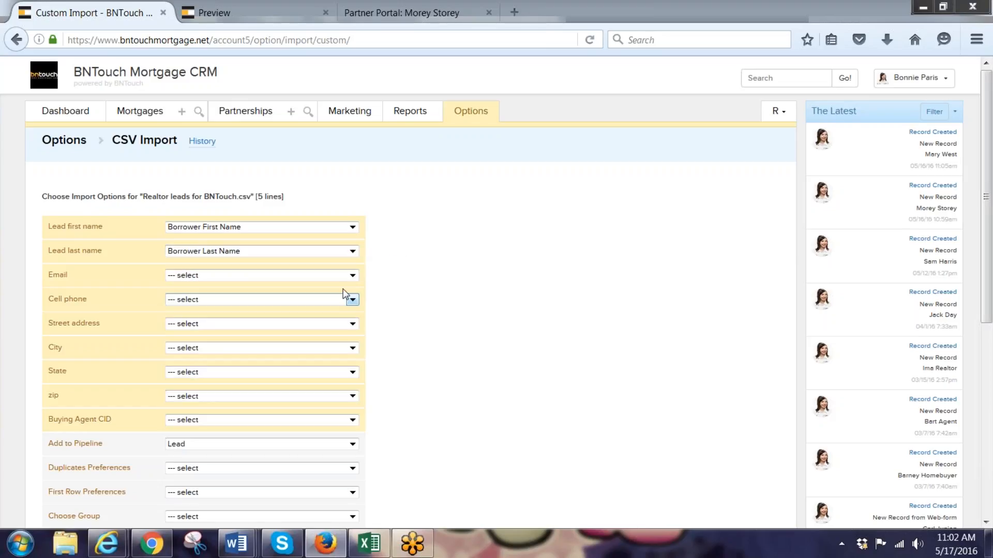
click(352, 277)
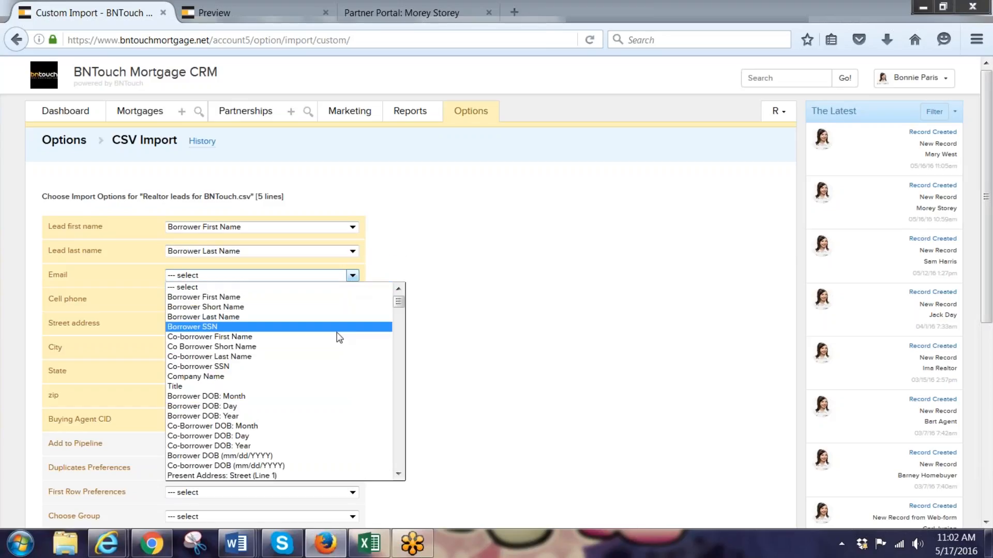
scroll(310, 414, down, 3)
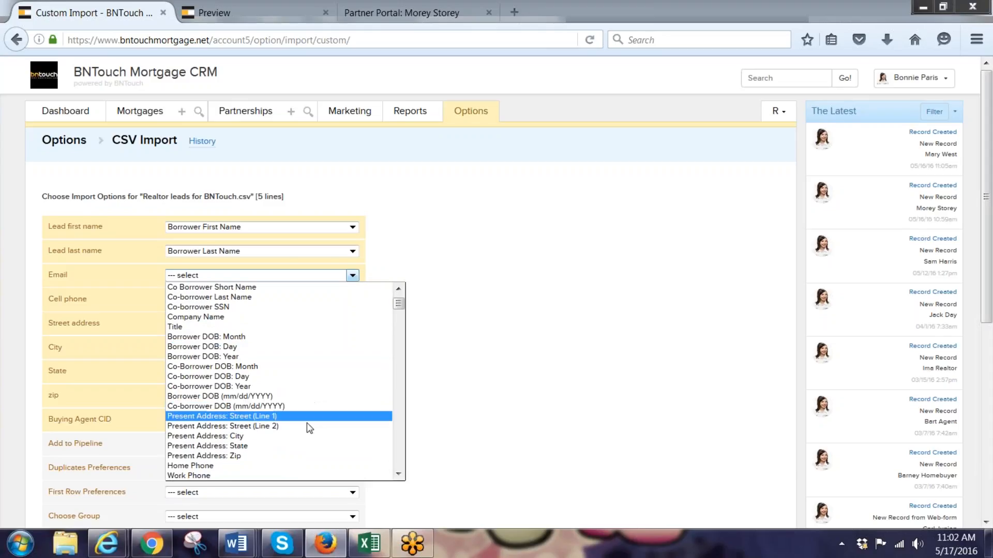
scroll(294, 446, down, 2)
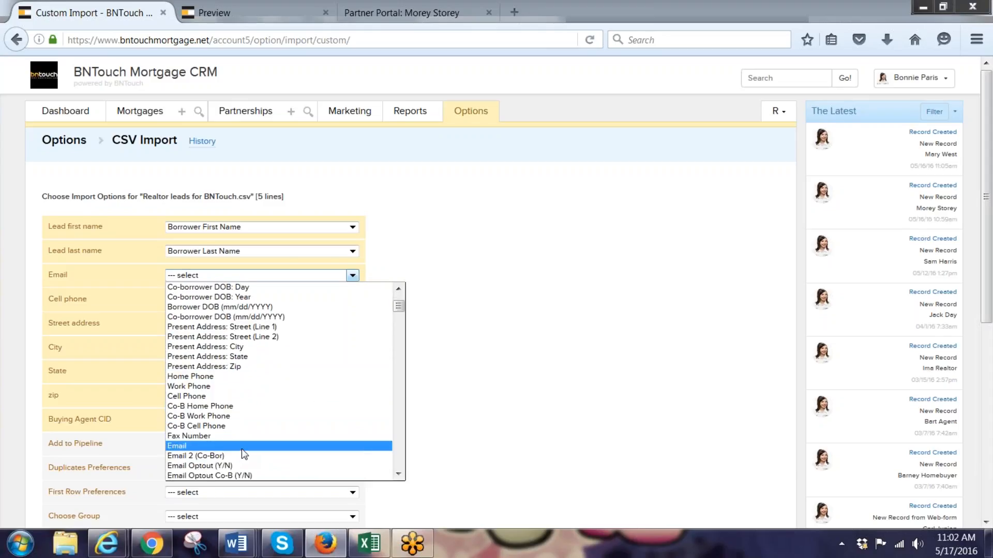
click(242, 448)
click(353, 299)
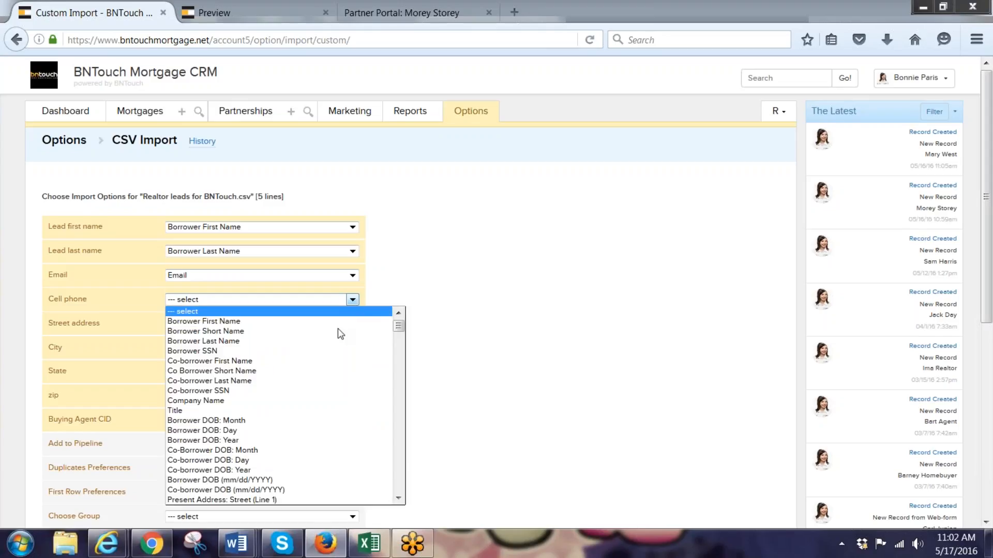
scroll(300, 401, down, 3)
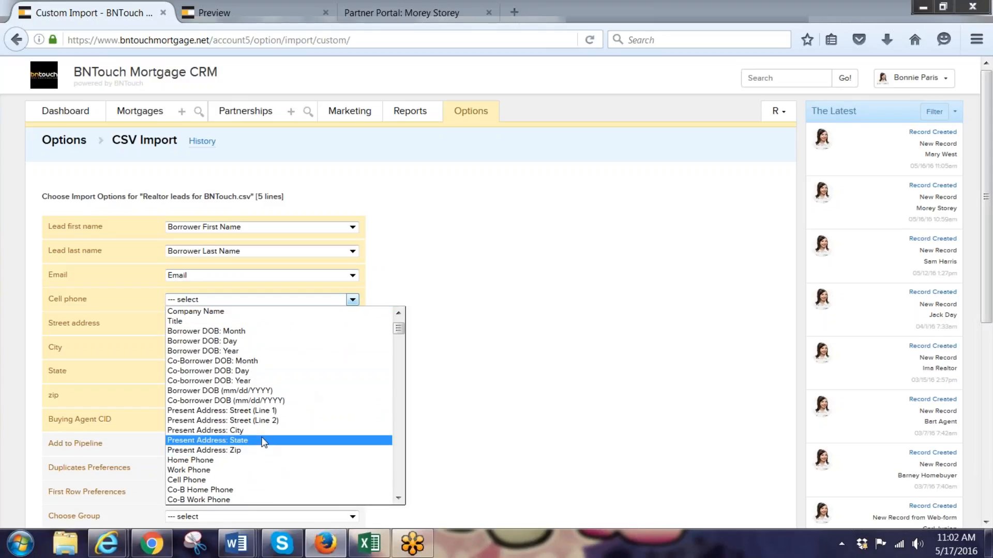
click(262, 481)
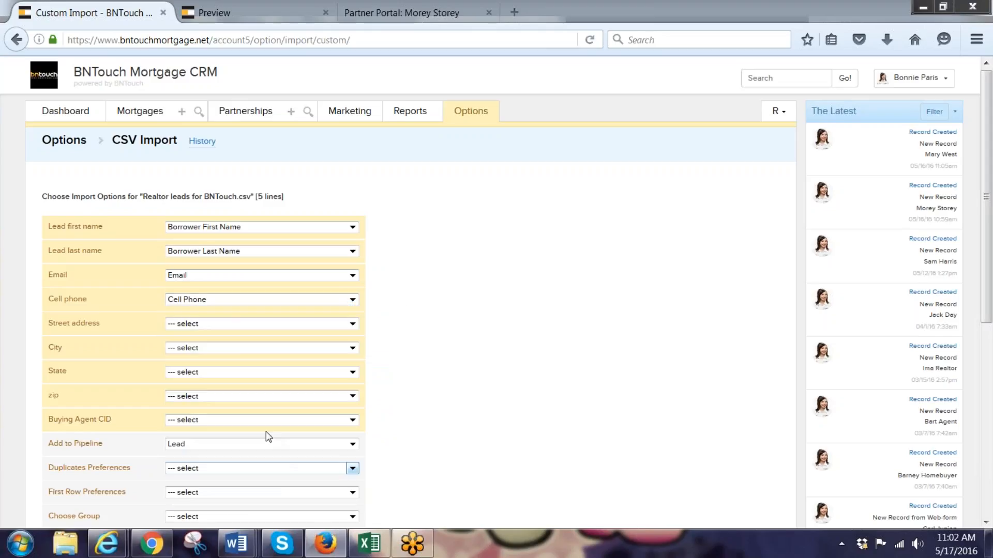
Map the street, city, state and zip columns to the Present Address fields
click(352, 324)
scroll(322, 396, down, 3)
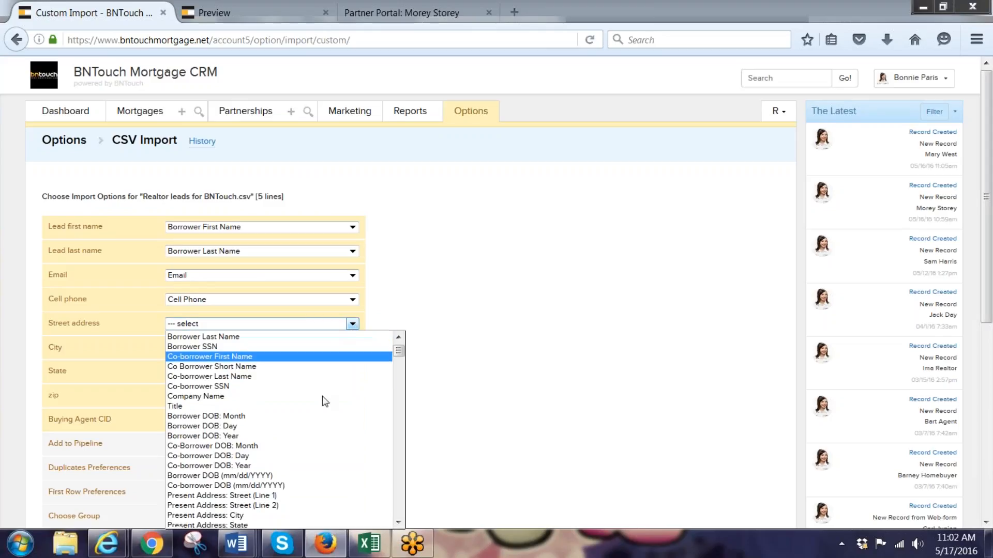
click(292, 437)
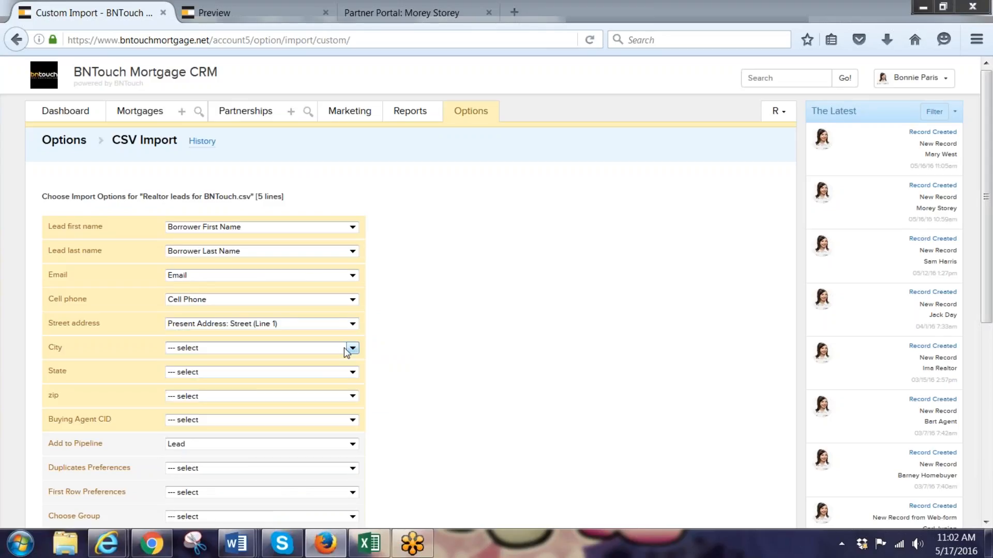
click(352, 348)
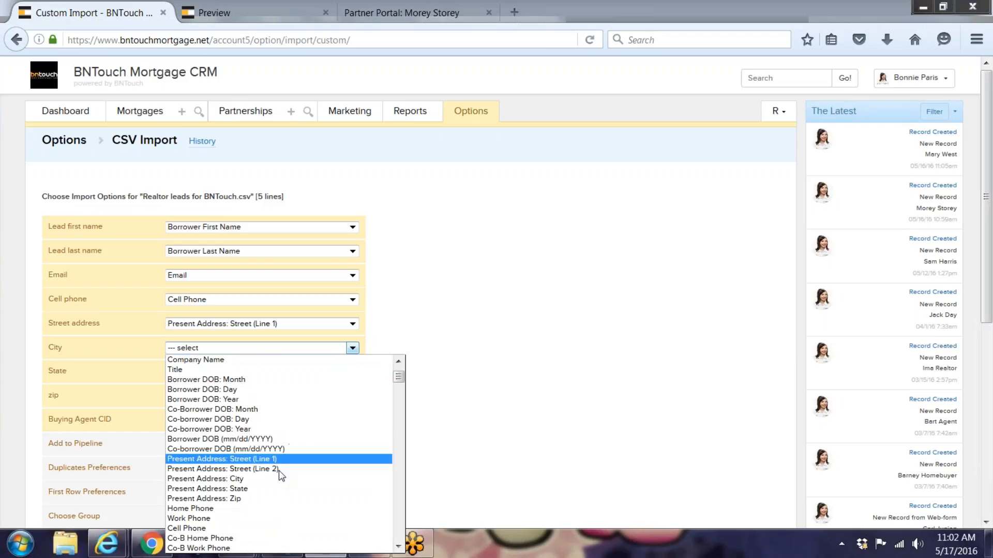
click(275, 488)
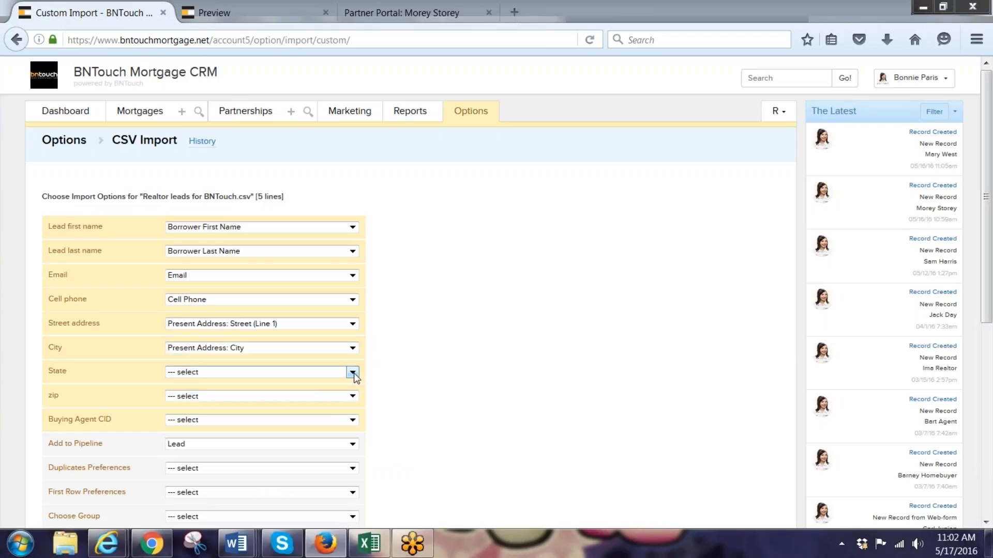
click(353, 373)
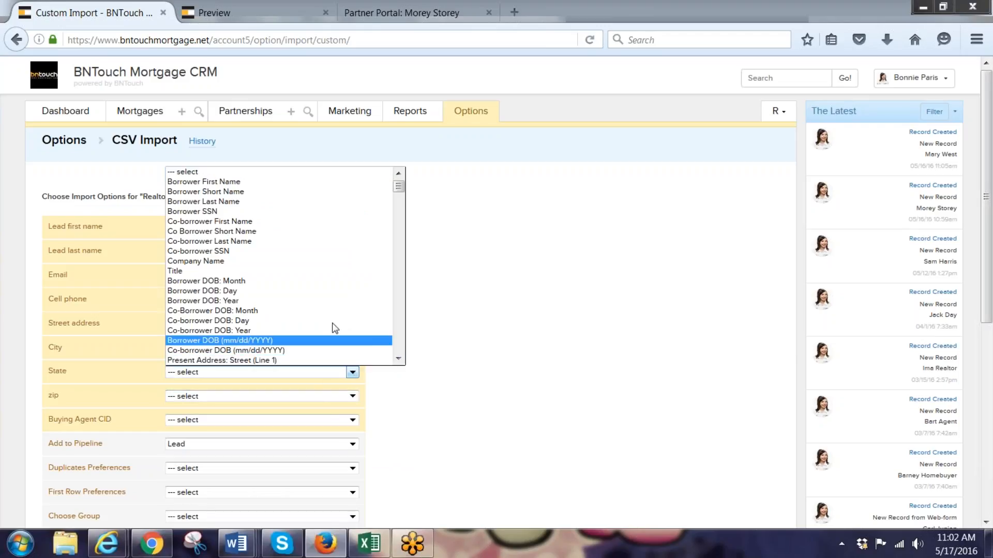
scroll(331, 326, down, 4)
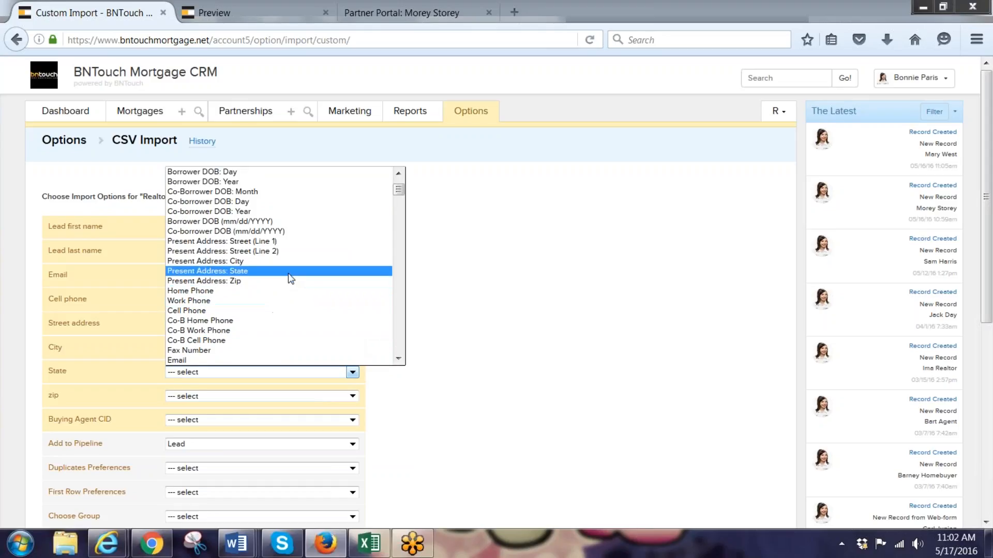
click(287, 271)
click(351, 396)
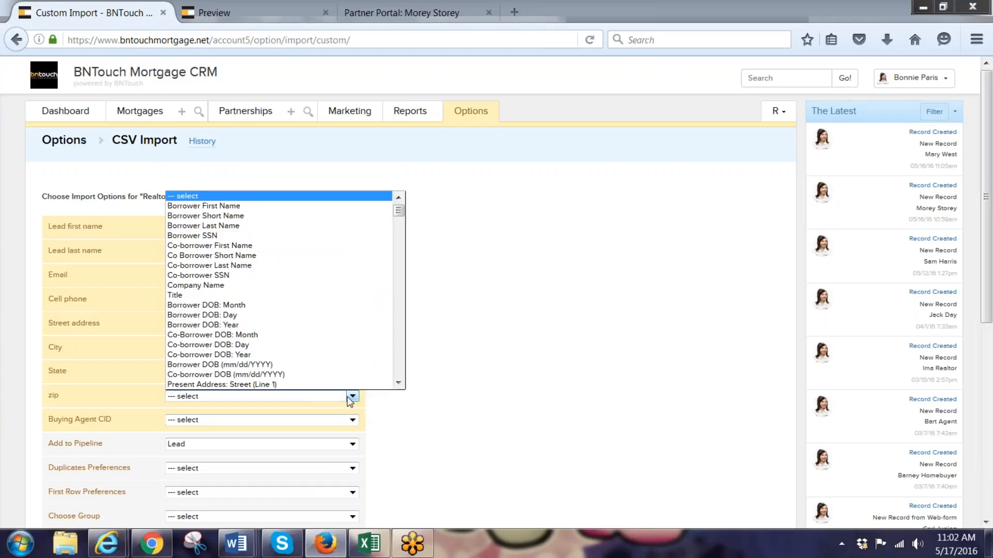
scroll(288, 354, down, 5)
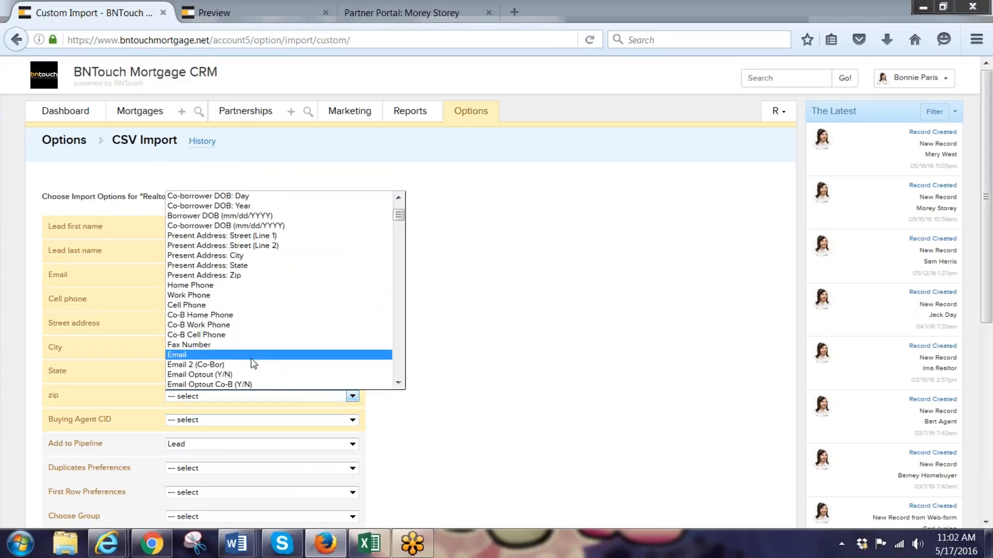
scroll(252, 356, down, 3)
scroll(245, 331, up, 2)
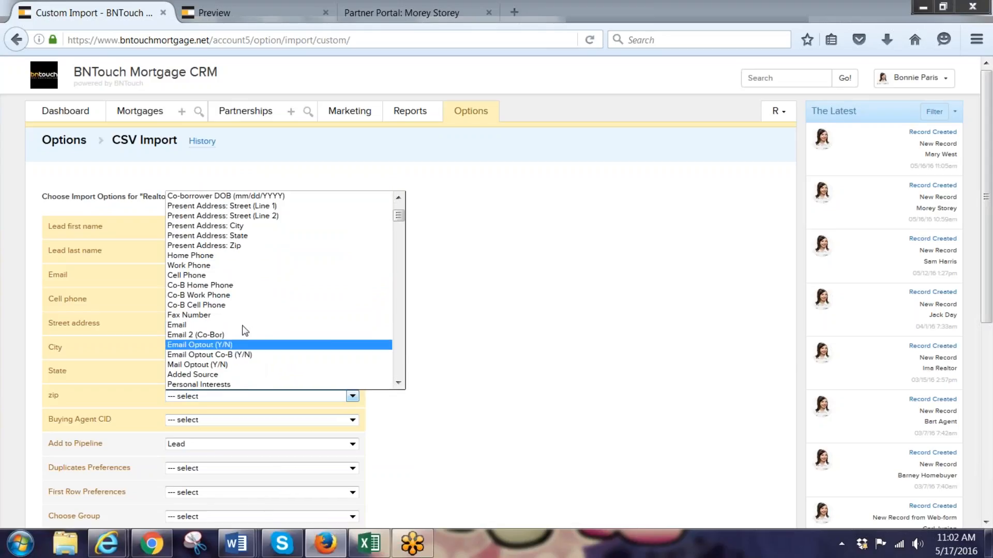
click(217, 246)
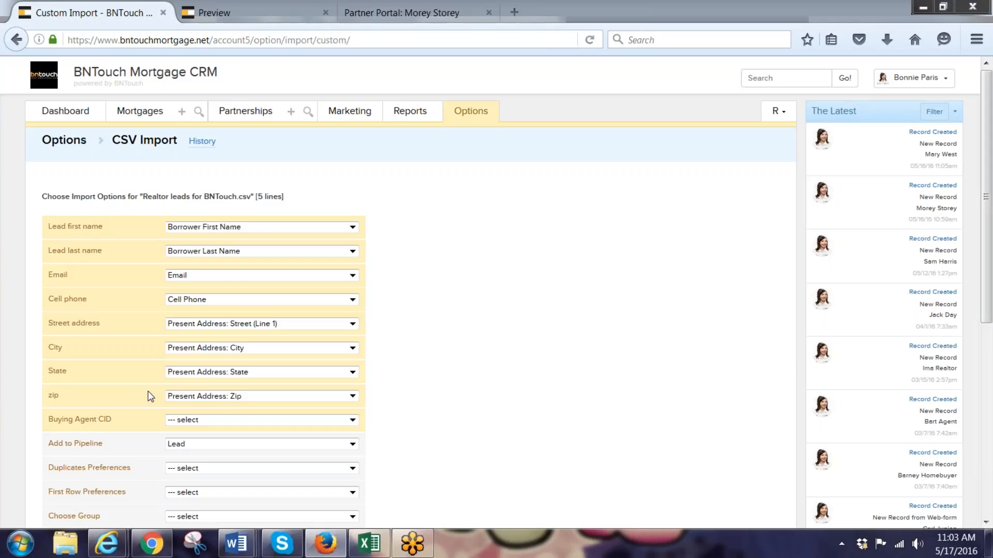
Link the Buying Agent CID column to the Buying Agent contact
click(352, 421)
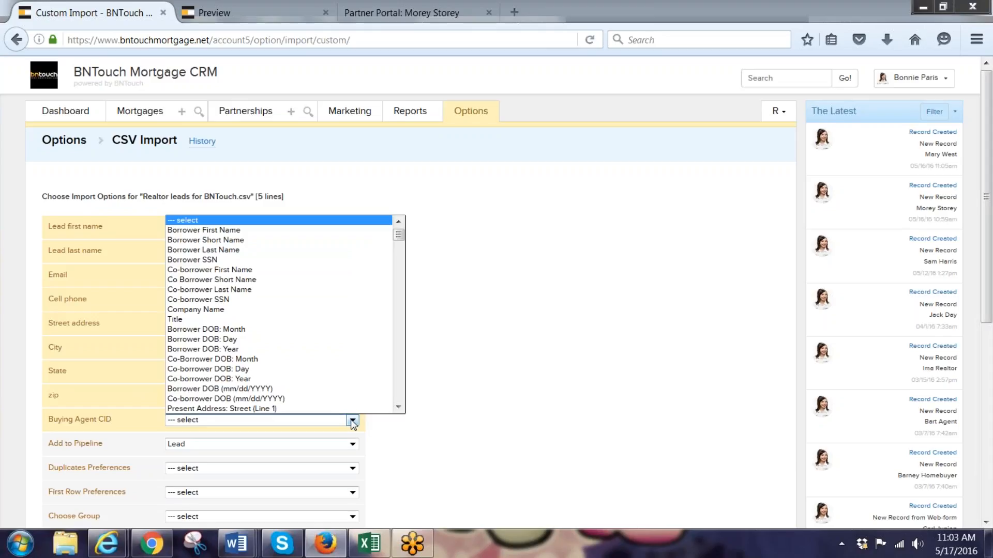
click(398, 408)
drag(398, 407, 397, 411)
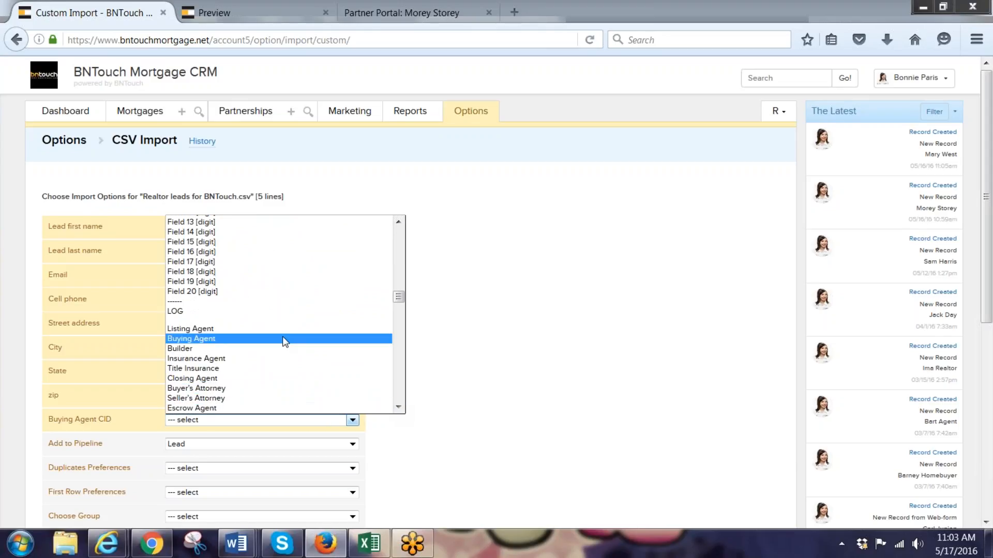
click(282, 337)
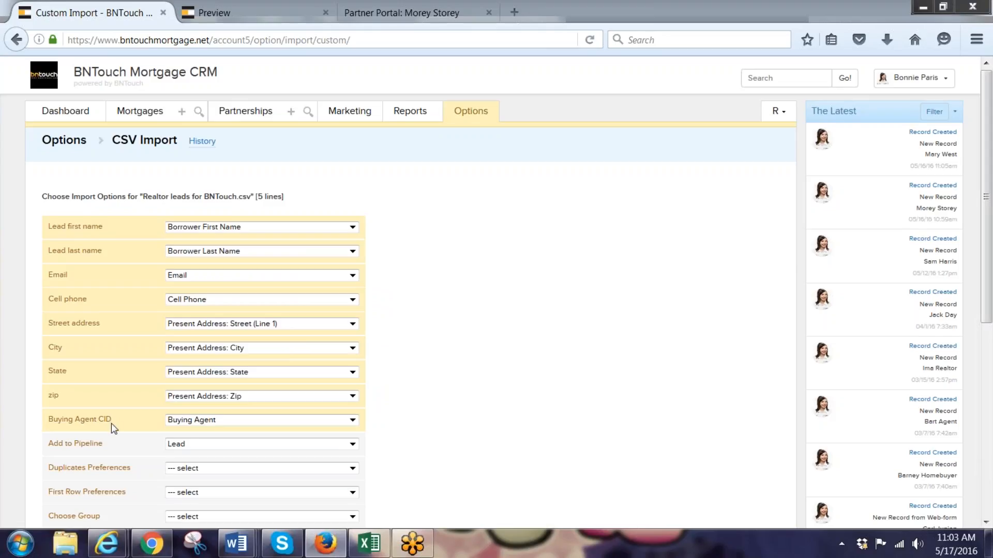
scroll(586, 371, down, 2)
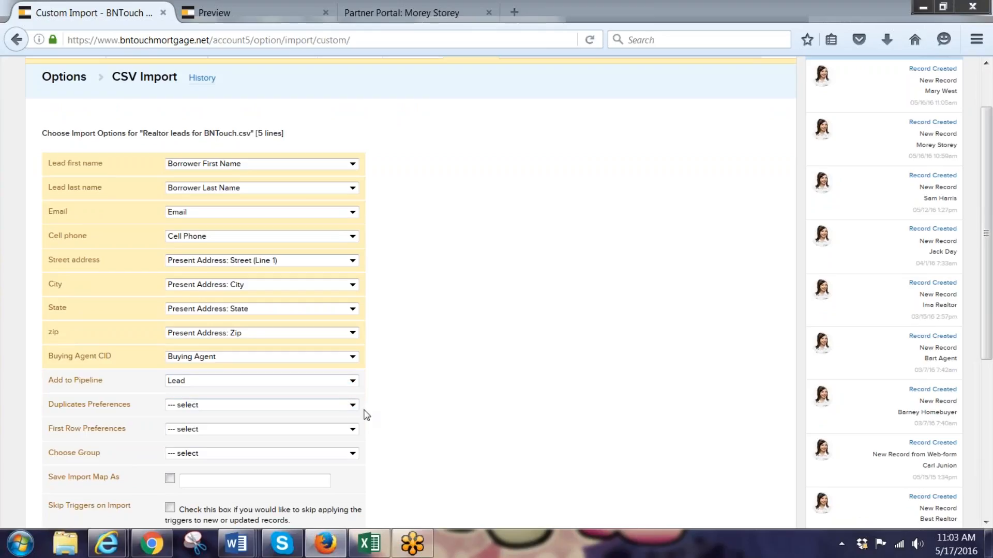
Set duplicates to Skip Duplicates and treat the first row as column names
click(353, 406)
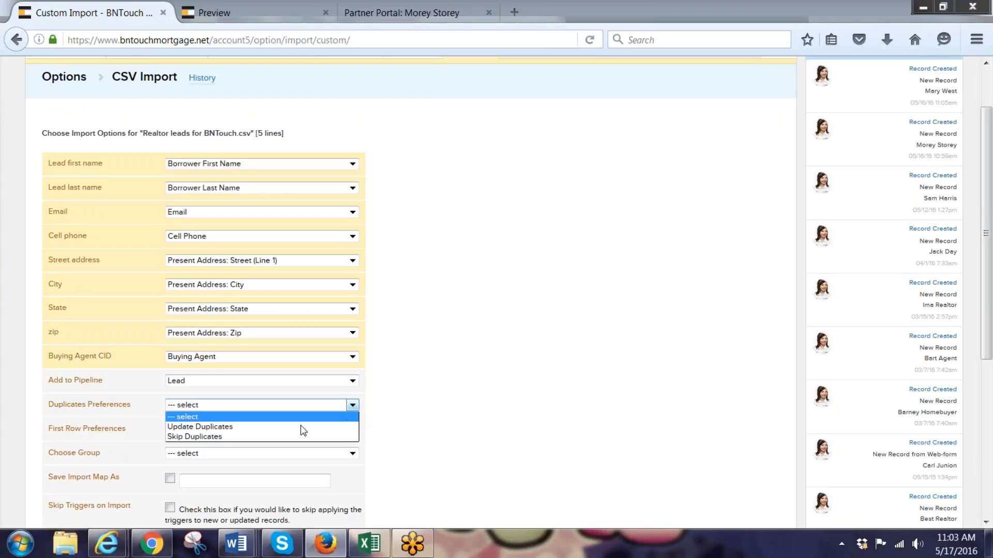
click(291, 438)
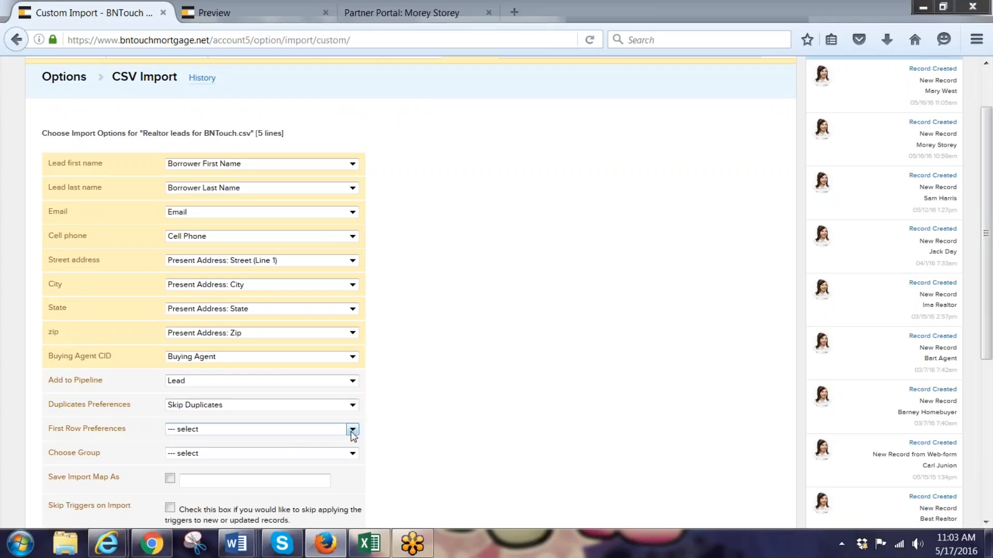
click(353, 433)
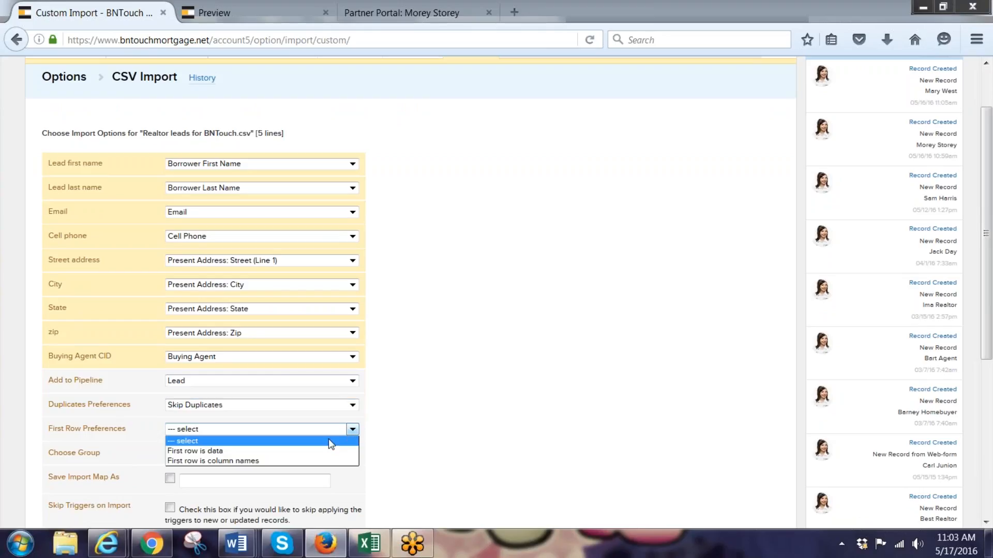
click(322, 461)
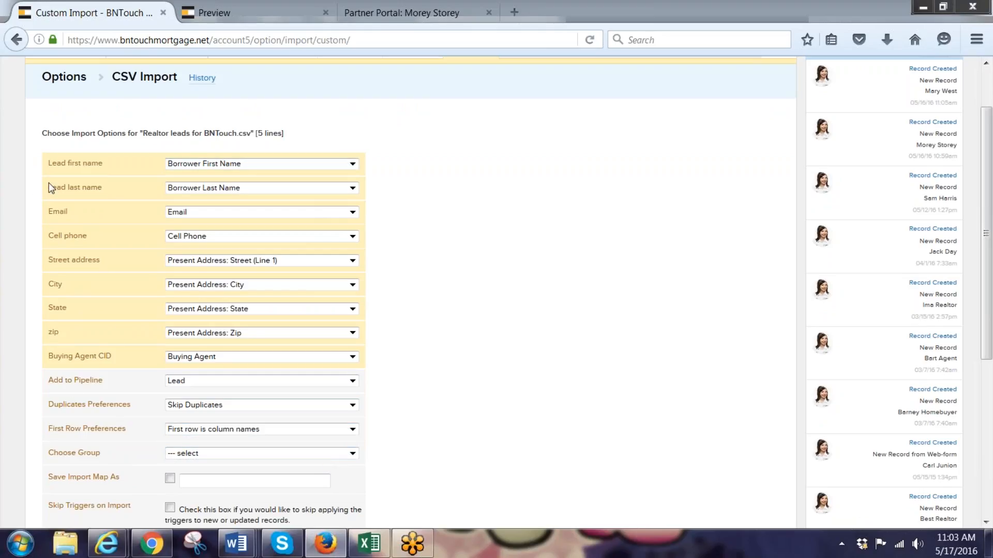
Leave the lead group unassigned and run the import with the selected options
scroll(467, 347, down, 4)
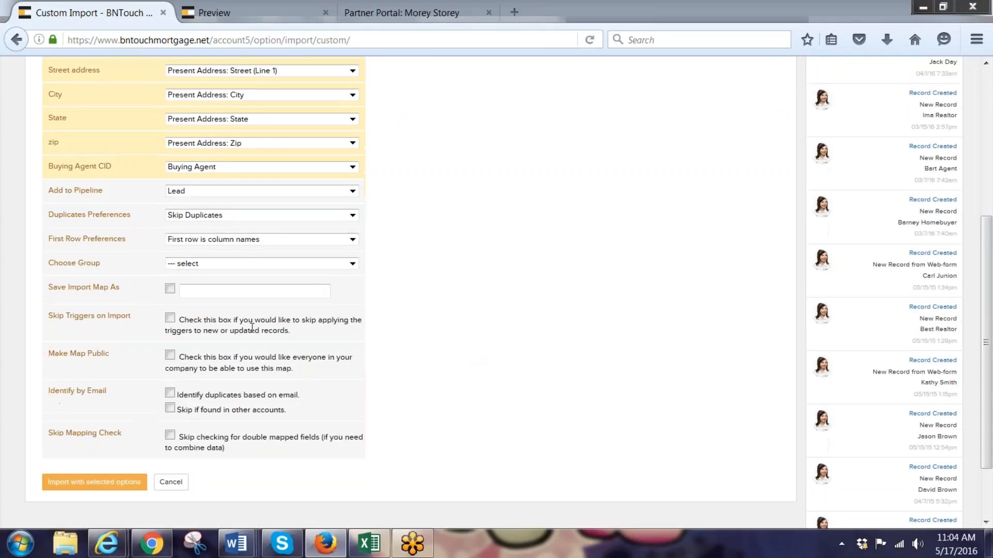
click(353, 264)
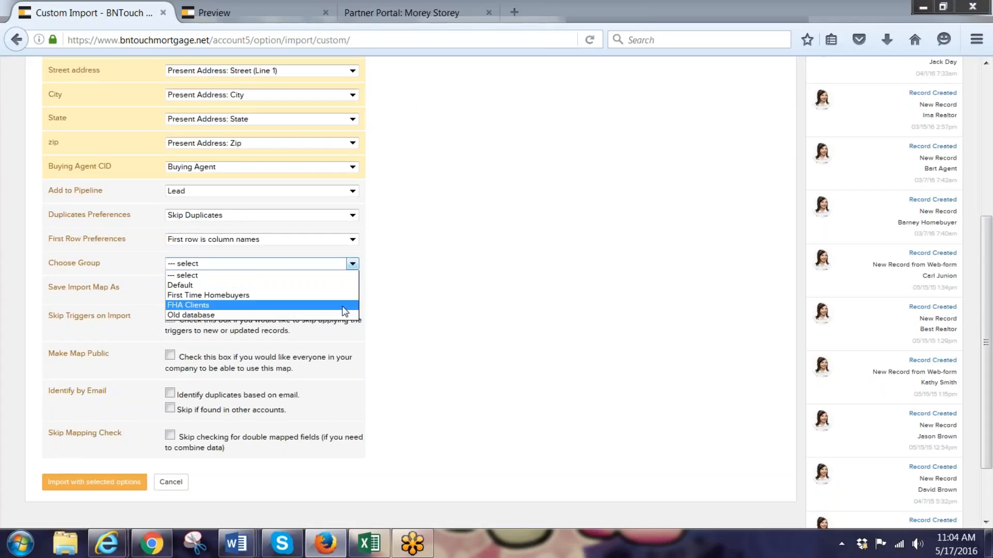
click(420, 306)
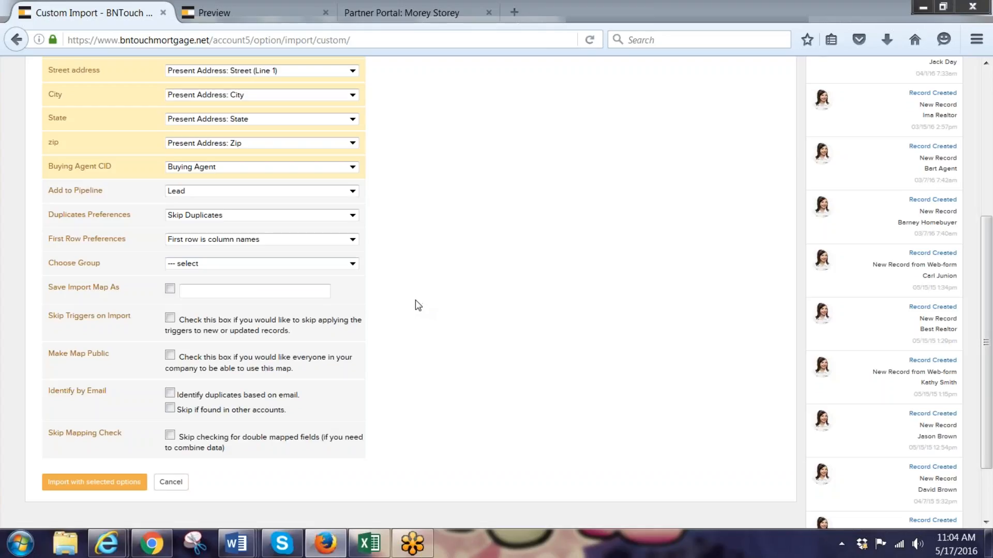
scroll(417, 305, down, 3)
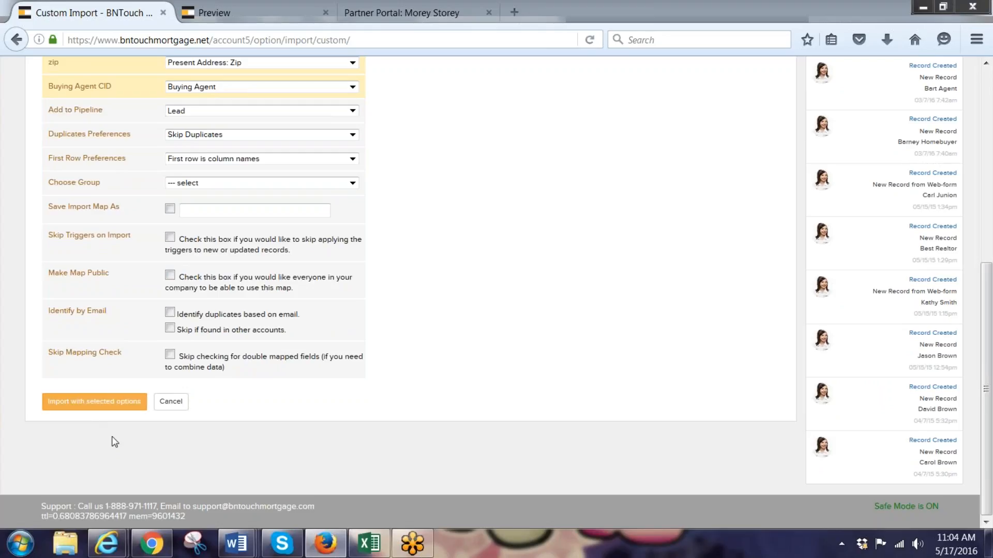
click(102, 407)
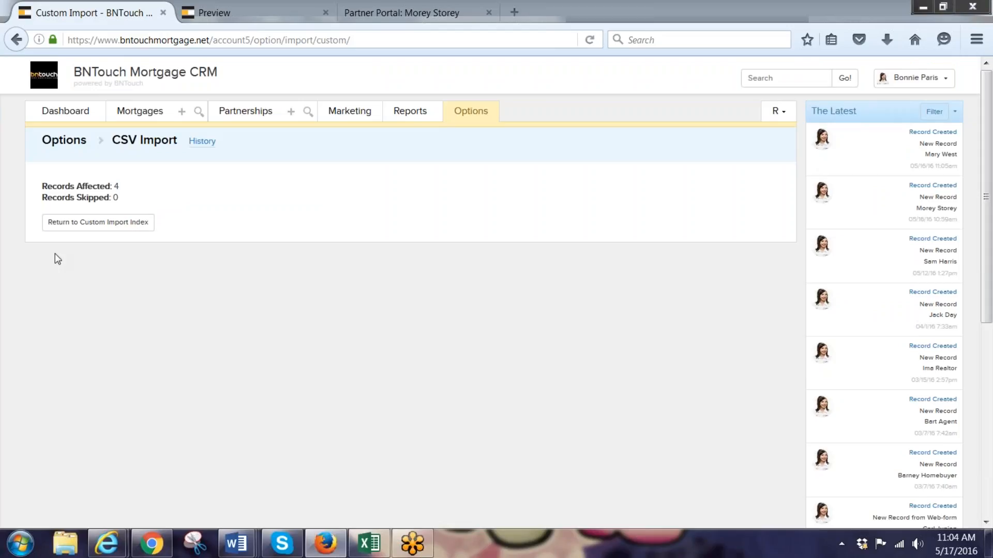
Go to the Mortgages Leads list and sort it by date added, newest first
drag(121, 187, 111, 186)
click(132, 115)
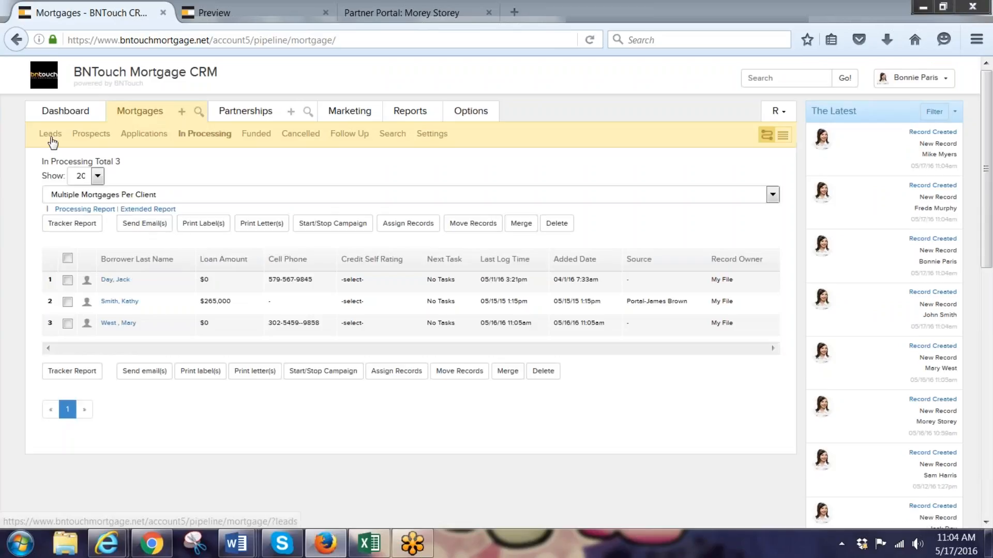
click(50, 133)
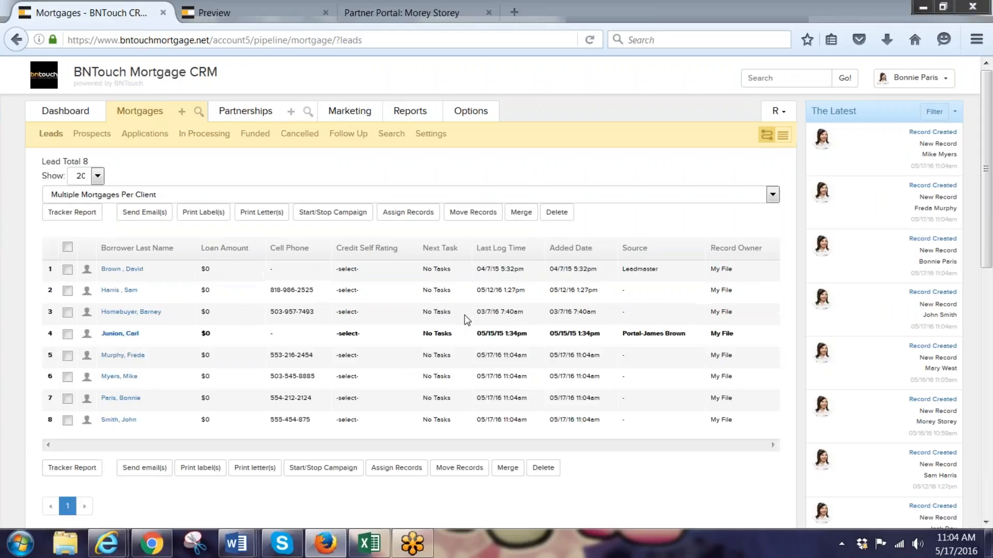
click(591, 252)
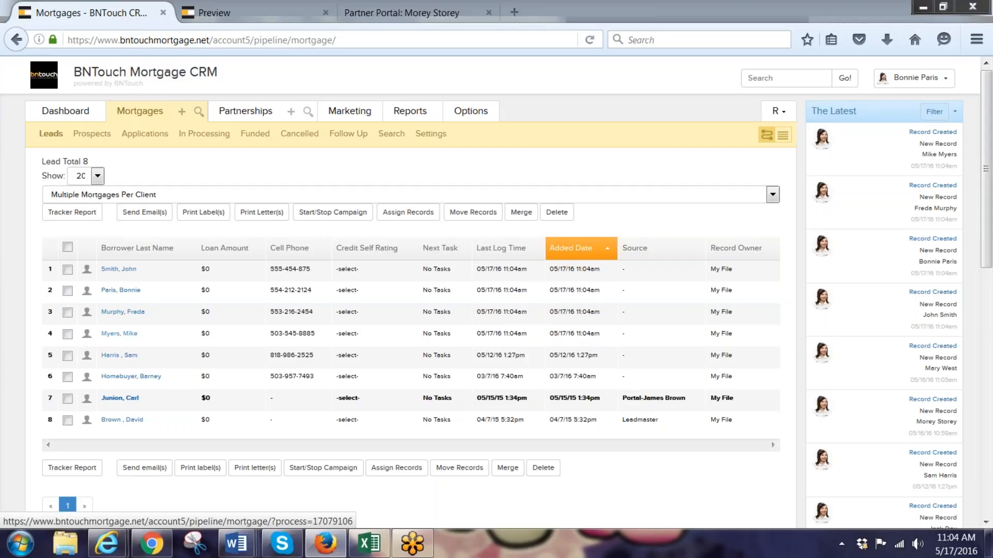
Tick the four imported leads added on 05/17/16
click(68, 269)
click(68, 291)
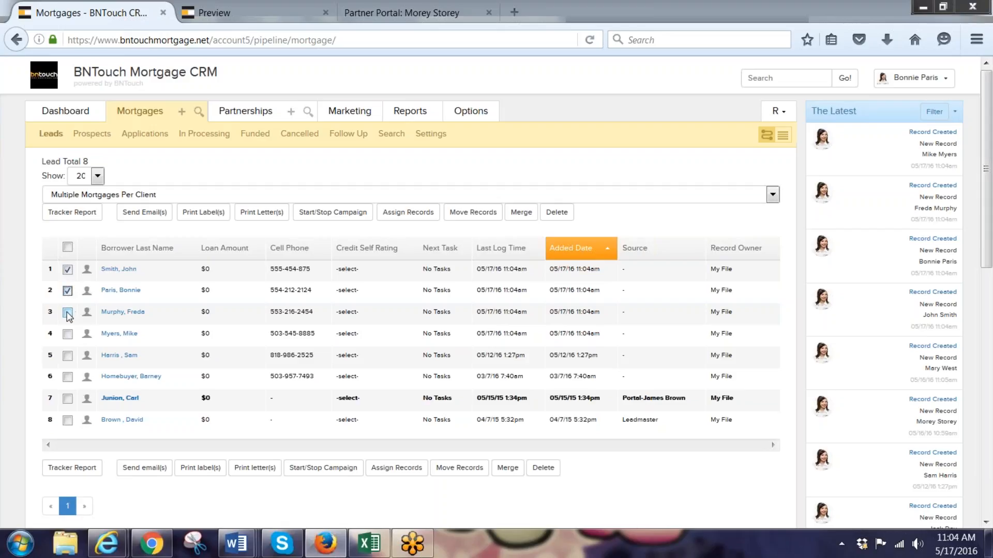
click(67, 312)
click(68, 334)
Enroll the four checked leads in 'CE: BNTouch: New Lead from Partner Portal (Co-Branded)' and return to Mortgages
click(315, 215)
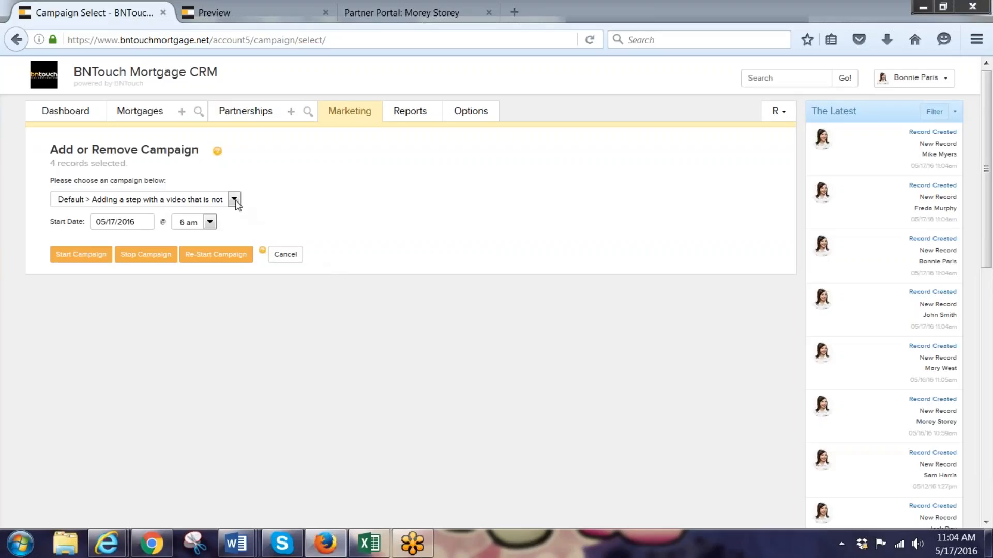
click(234, 200)
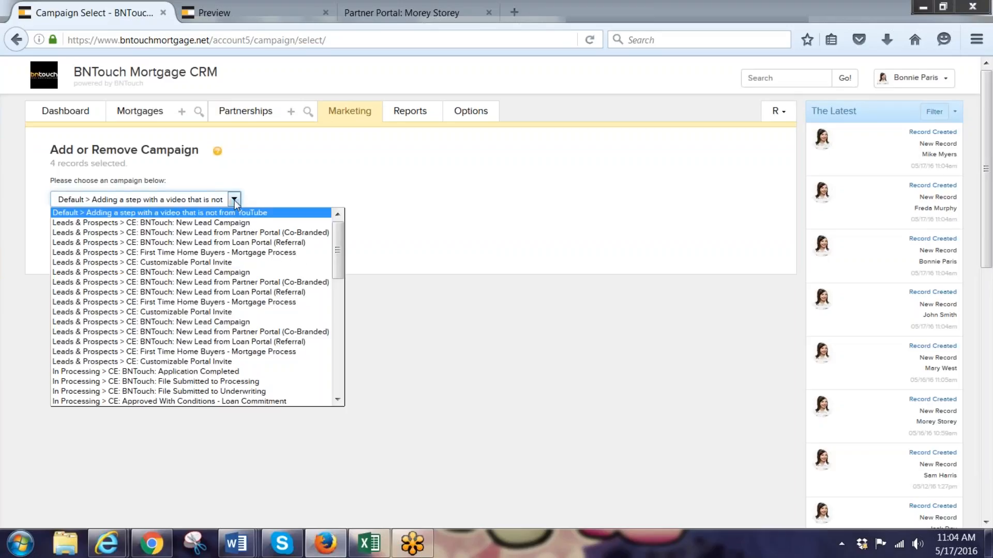
key(Up)
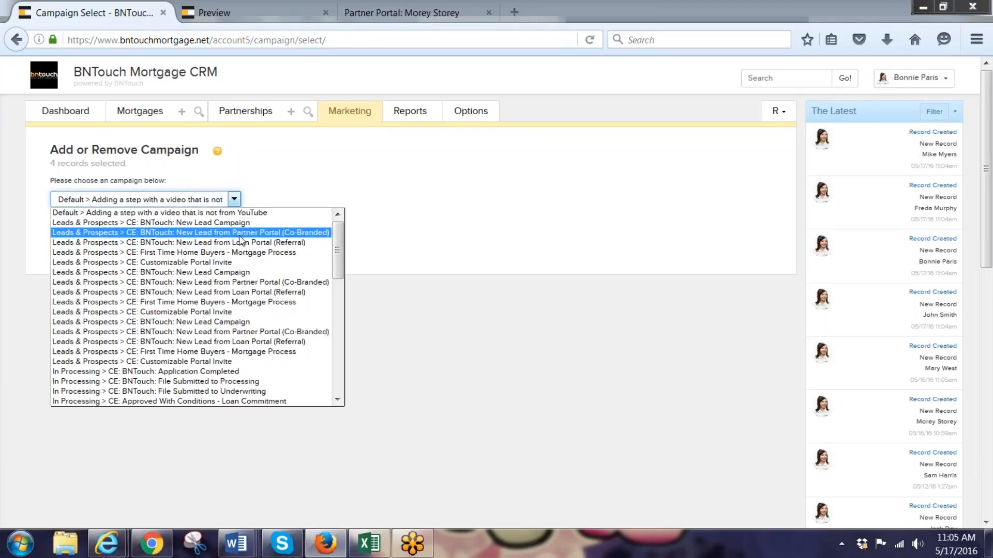
click(240, 236)
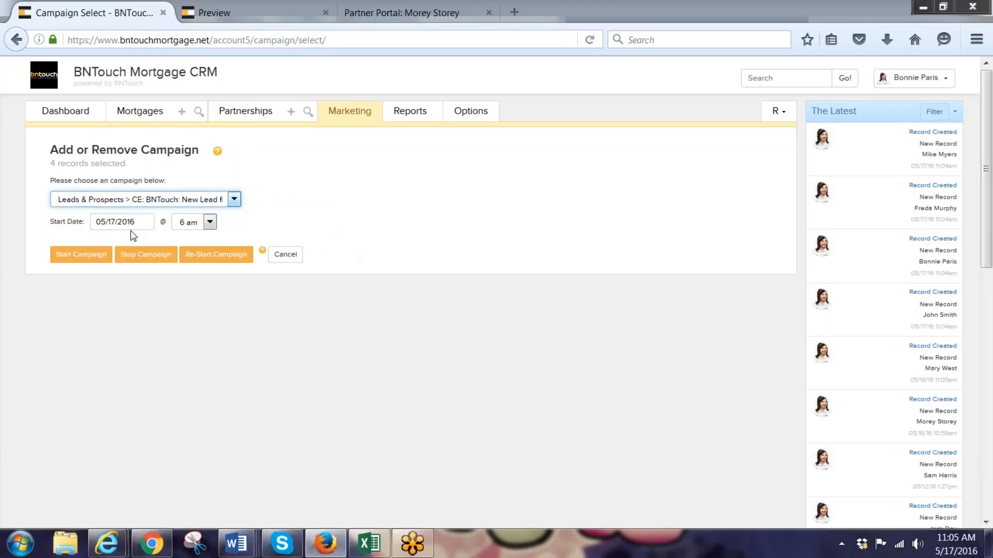
click(81, 254)
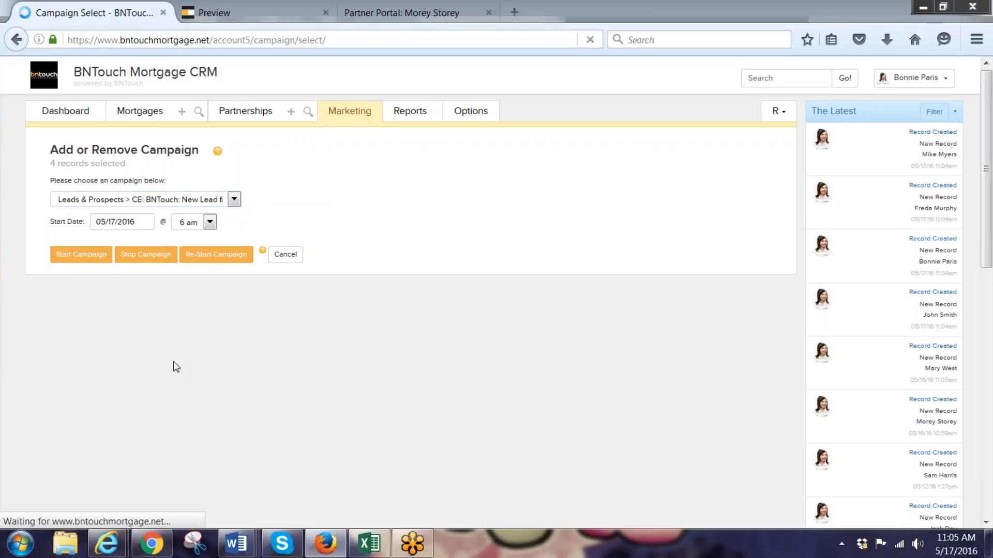
scroll(346, 333, down, 10)
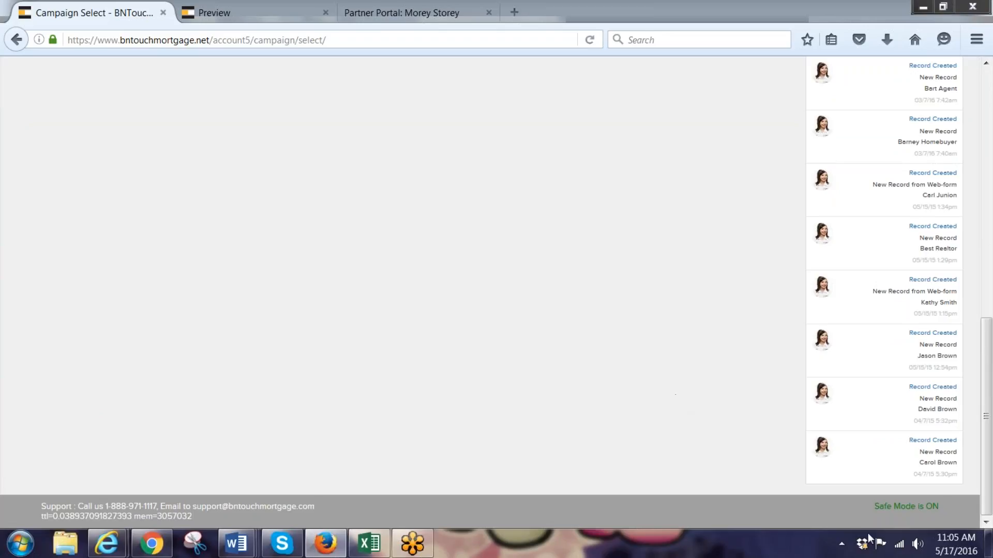
scroll(335, 192, up, 10)
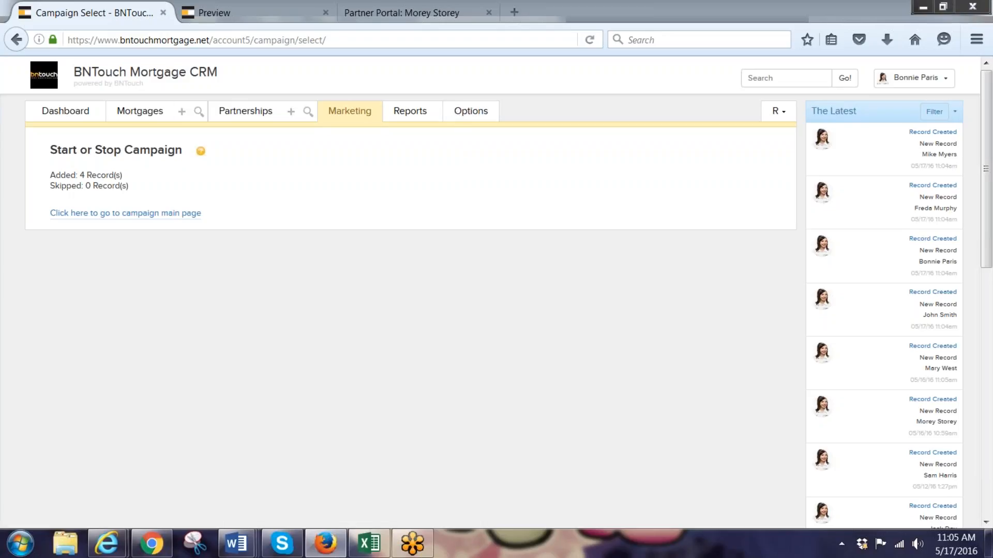
click(151, 118)
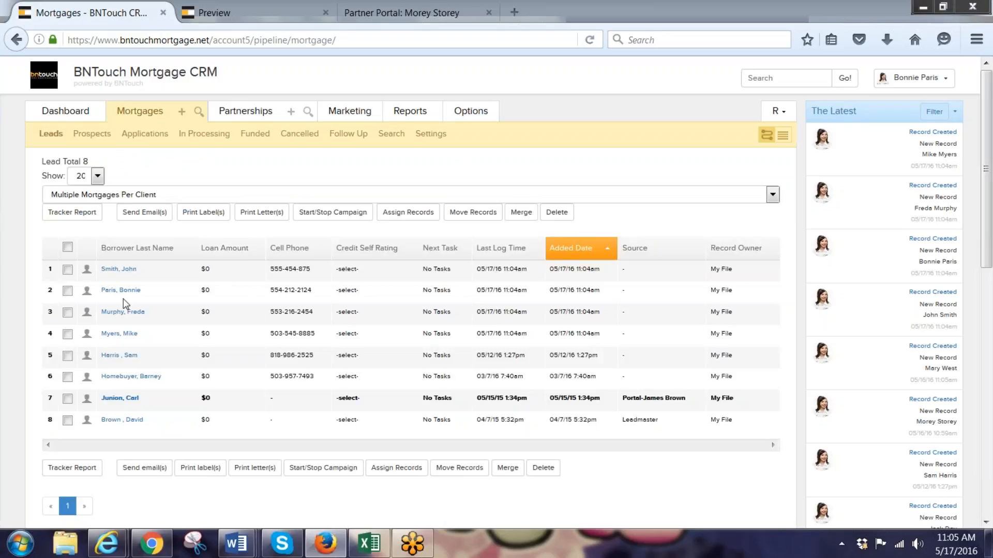
Confirm an imported lead's Participants include a Buying Agent, then go to the Marketing campaigns list
click(120, 290)
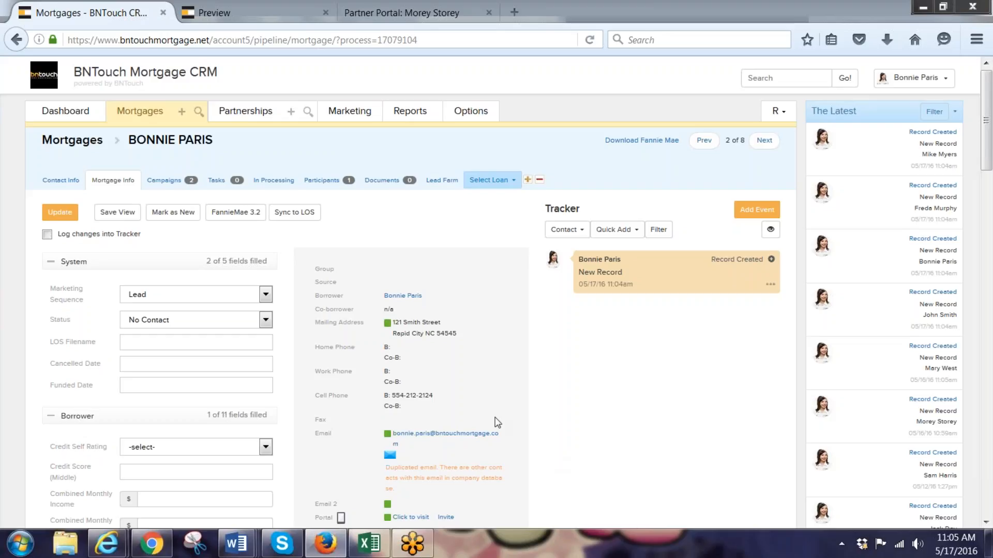
click(326, 182)
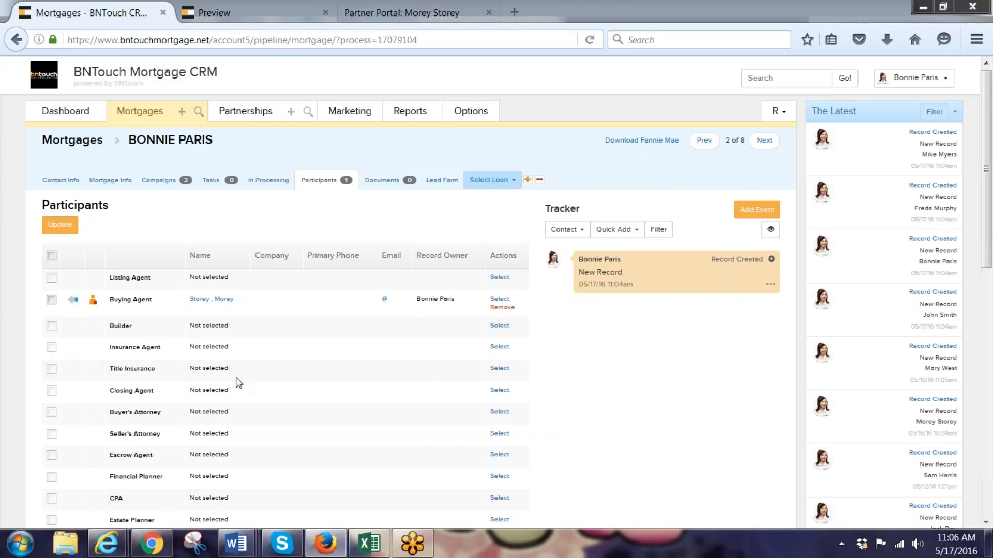
click(350, 119)
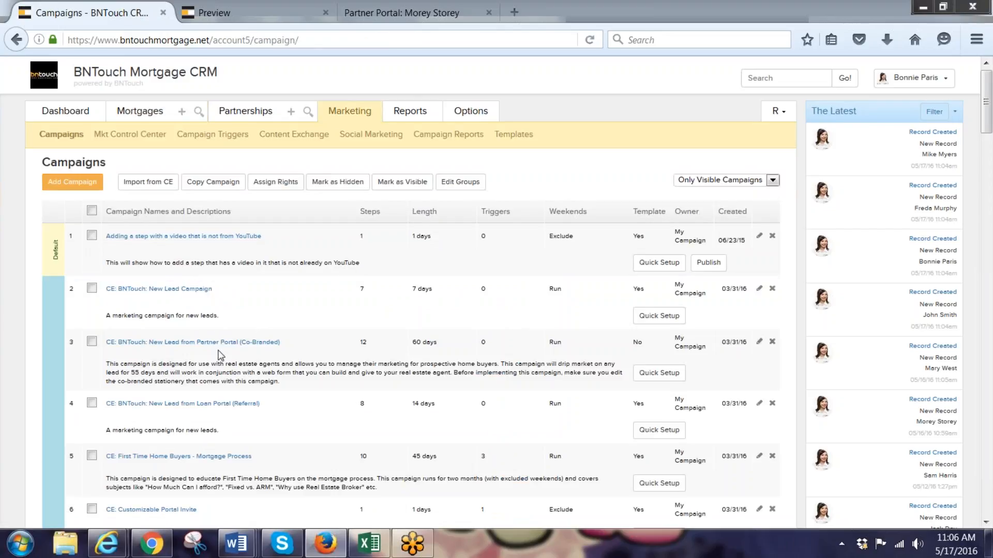
scroll(222, 362, down, 3)
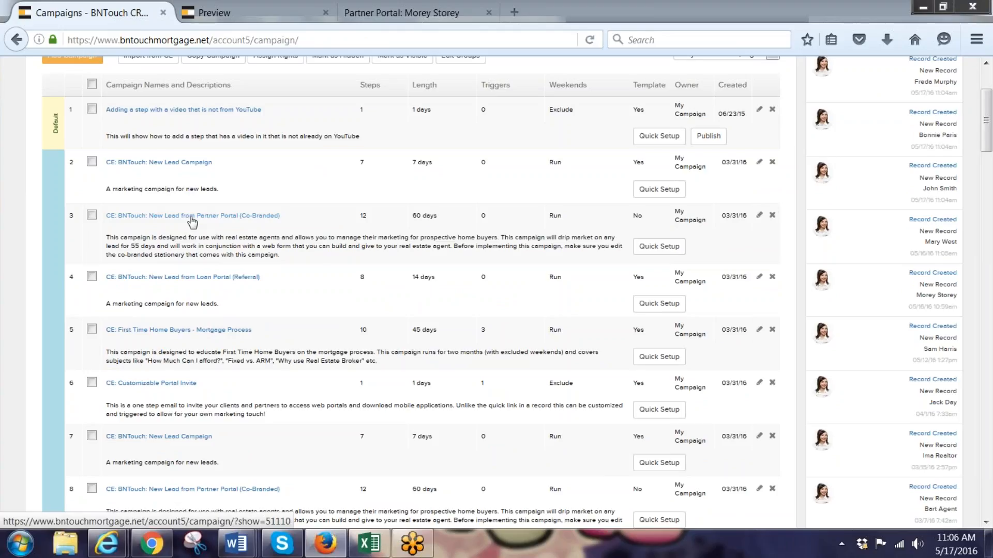
scroll(250, 286, up, 3)
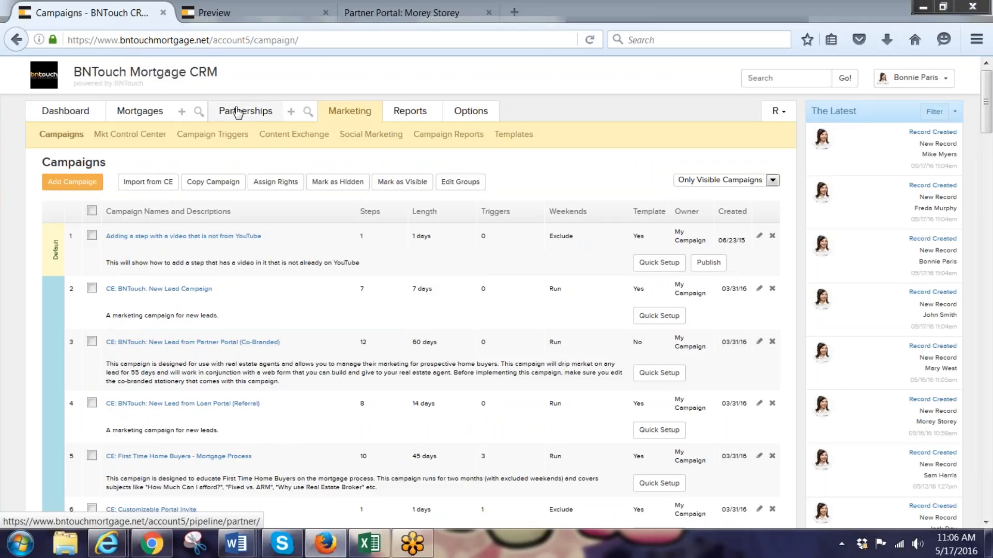
From Partnerships, open the preferred partner's record and start a 'Your Personal Portal!' portal invite email
click(238, 112)
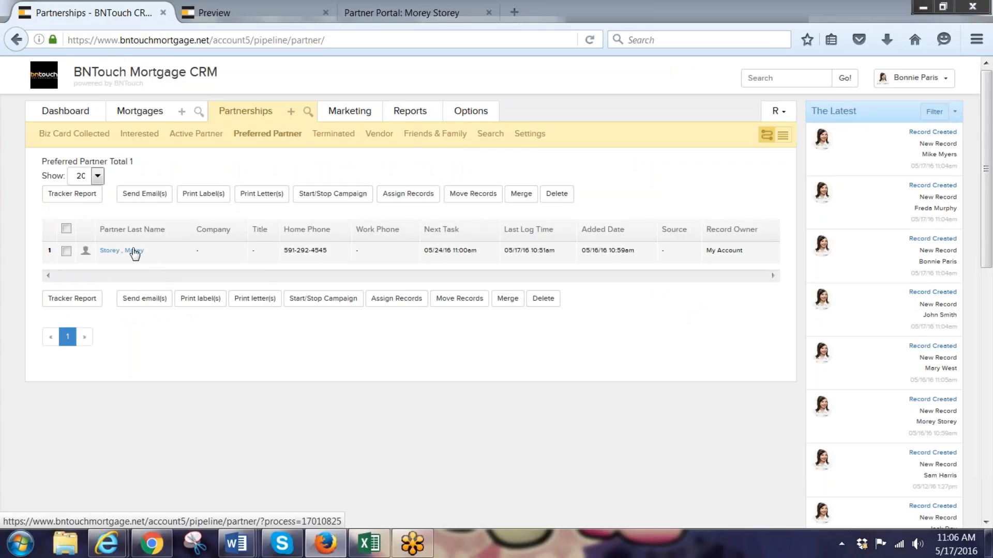
click(134, 251)
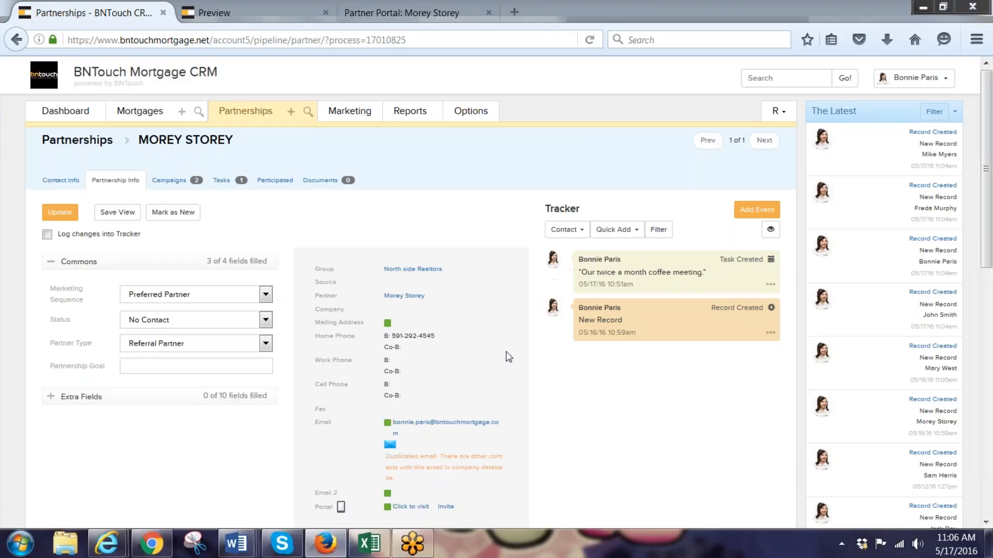
scroll(507, 357, down, 3)
scroll(488, 429, down, 2)
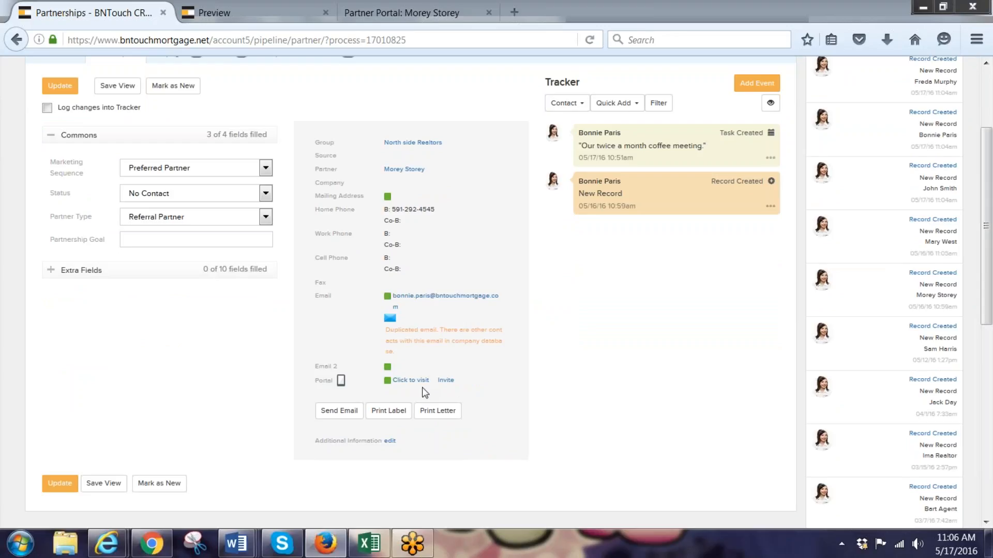
click(445, 381)
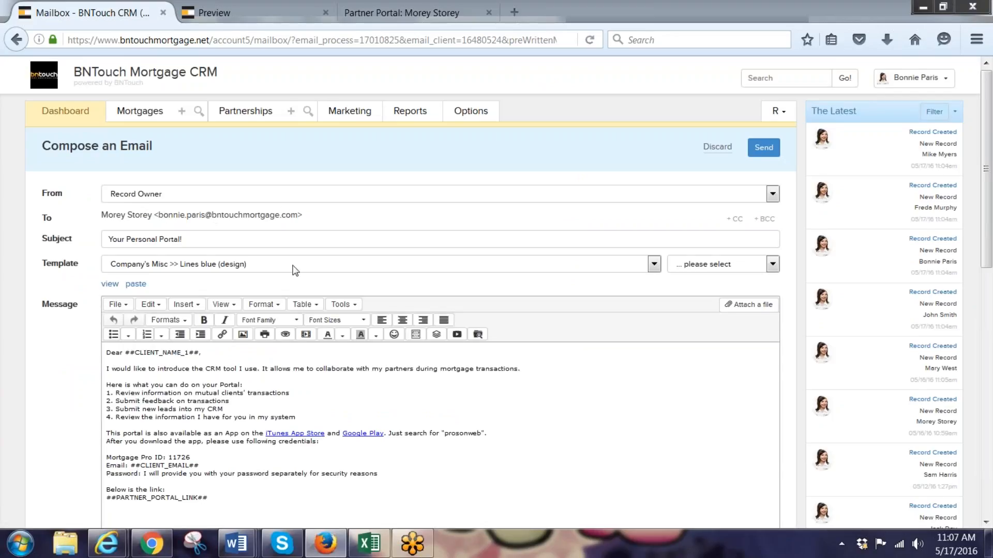
Review the invite message, highlighting the 'prosonweb' app search word and the client email placeholder
scroll(322, 351, down, 2)
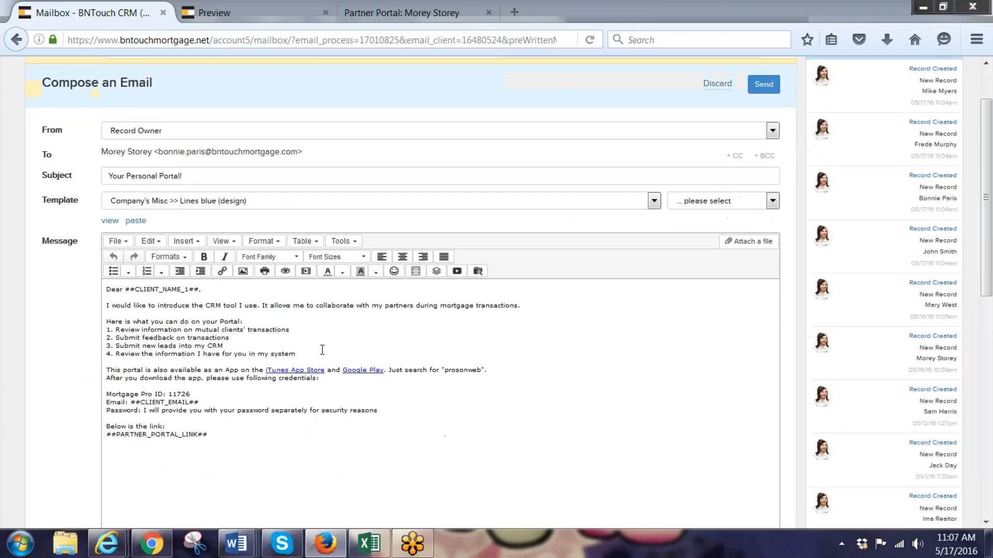
scroll(323, 350, down, 2)
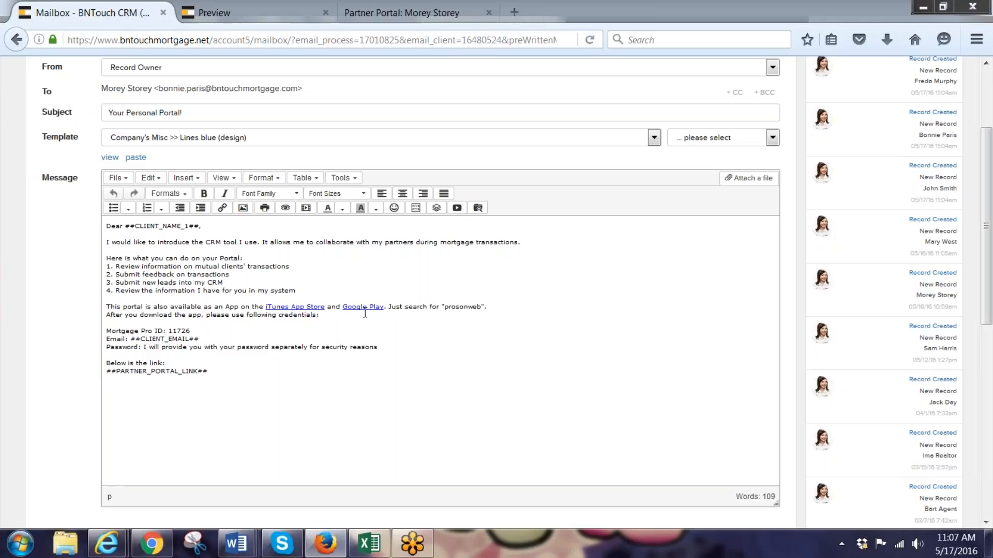
click(482, 306)
drag(482, 307, 441, 306)
drag(203, 340, 136, 350)
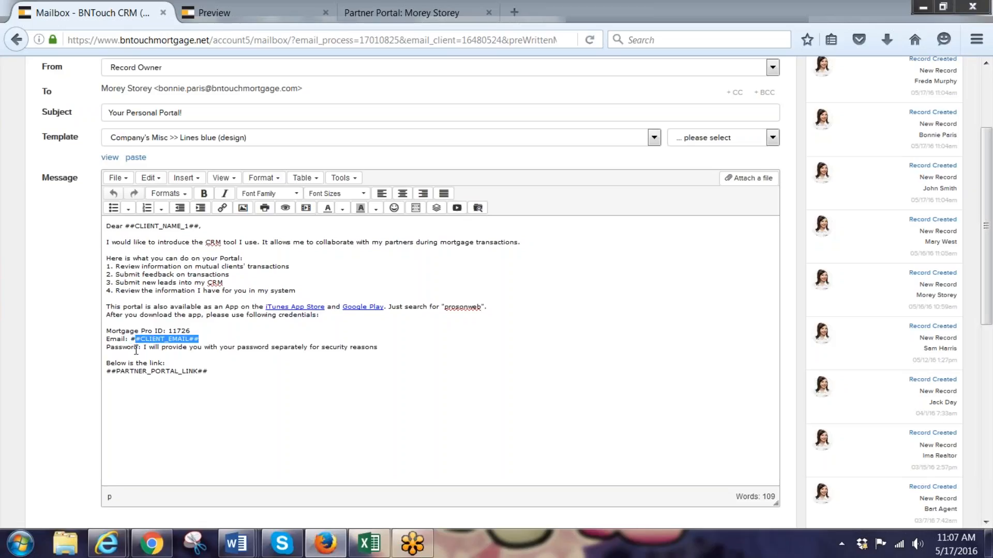
Replace the placeholder password sentence with the partner's pasted portal password
drag(385, 350, 141, 348)
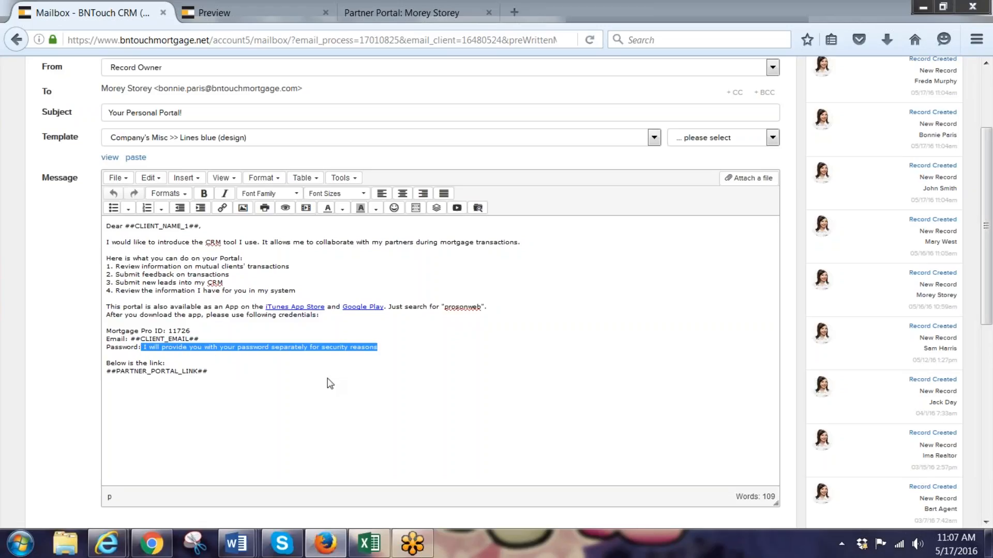
key(Delete)
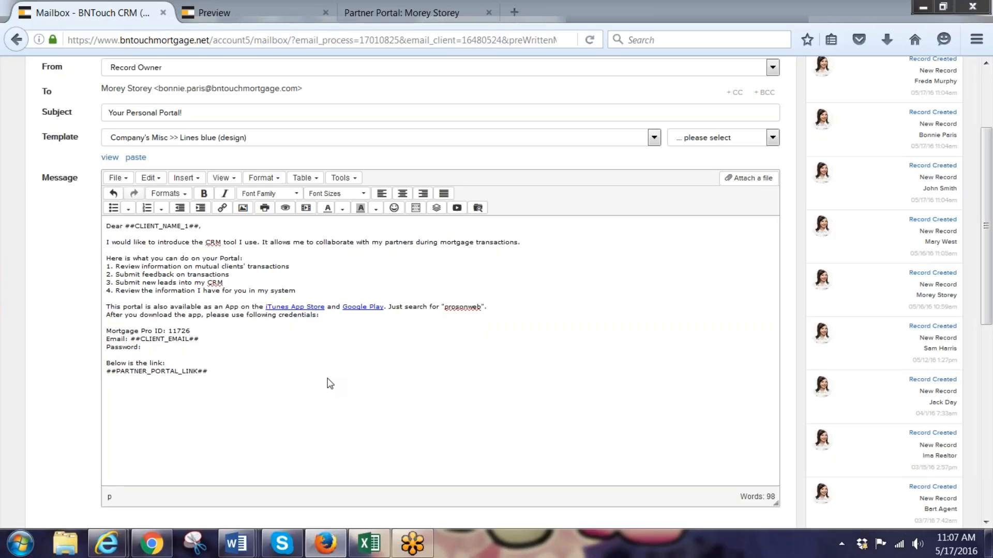
key(ctrl+v)
scroll(290, 412, down, 3)
scroll(254, 286, up, 4)
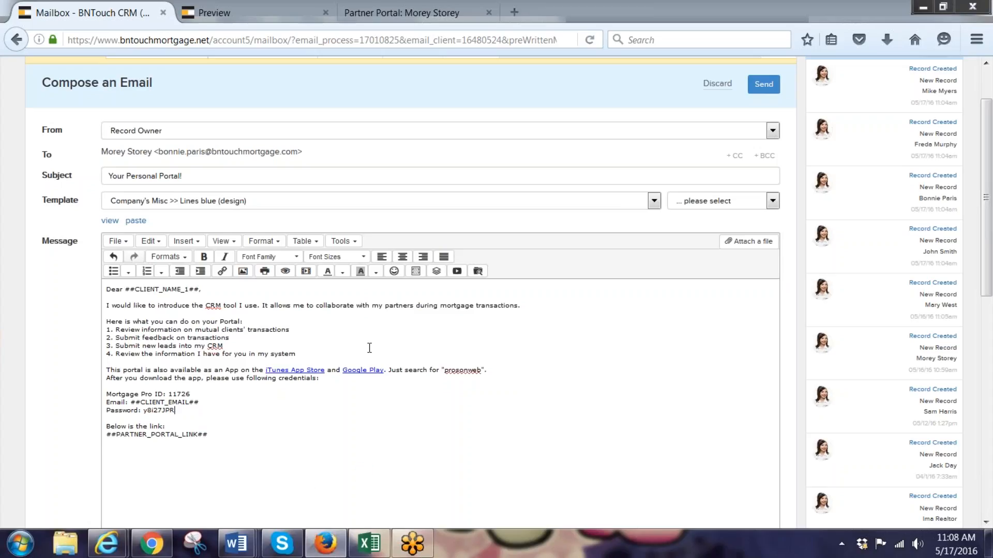
scroll(371, 355, up, 2)
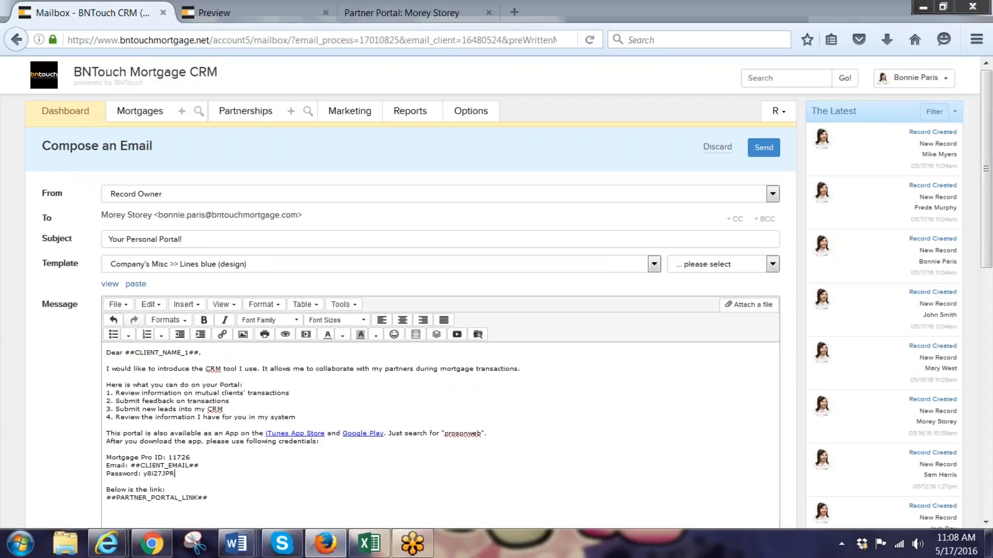
Discard the invite draft and scroll the Marketing Campaigns list to 'CE: Customizable Portal Invite'
click(714, 148)
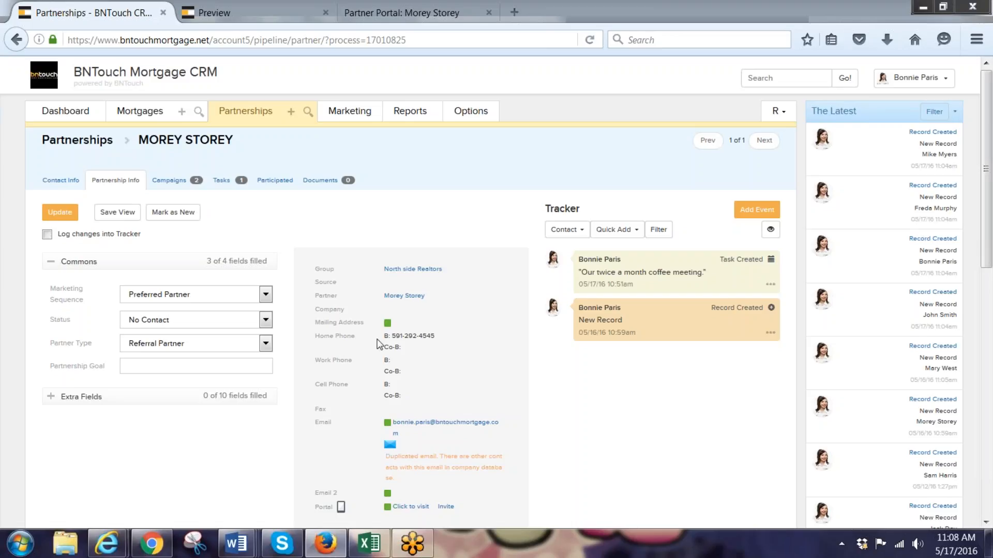
click(341, 115)
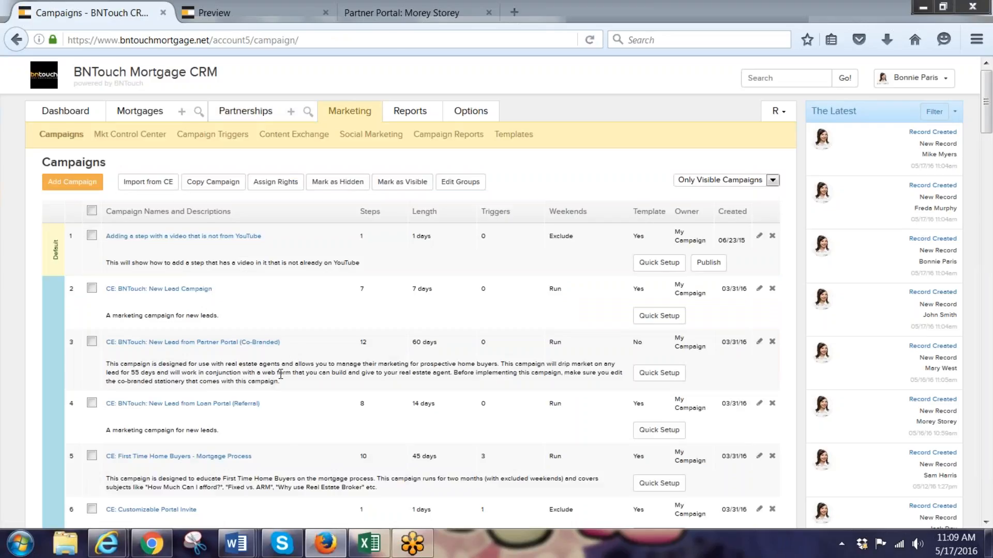
scroll(247, 399, down, 5)
scroll(247, 400, down, 6)
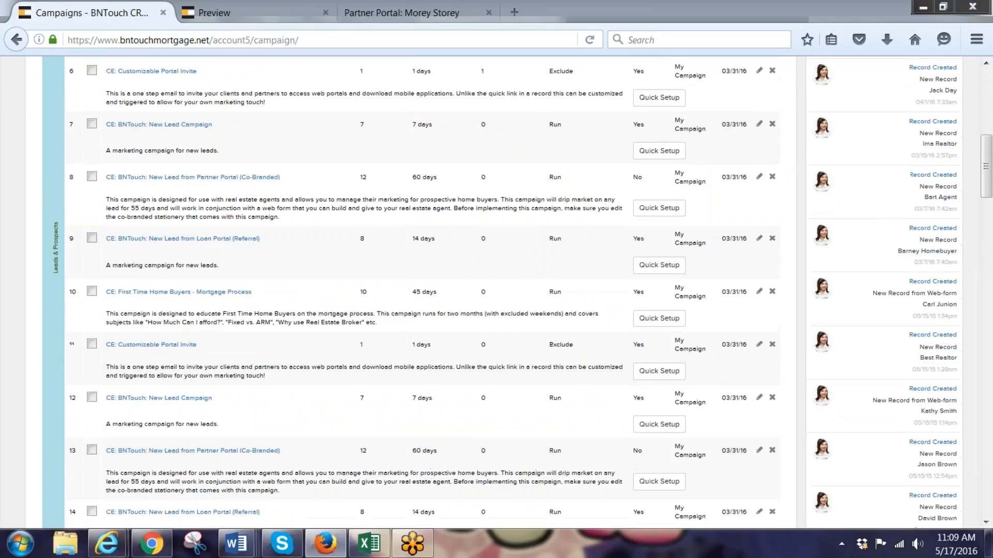